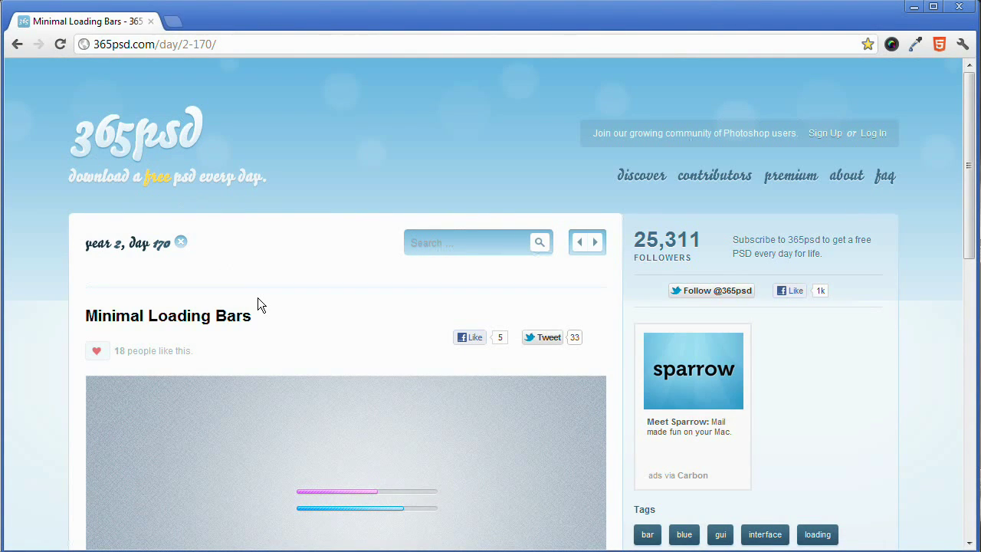
Look over the Minimal Loading Bars design and its preview image on the 365psd page
scroll(258, 303, down, 3)
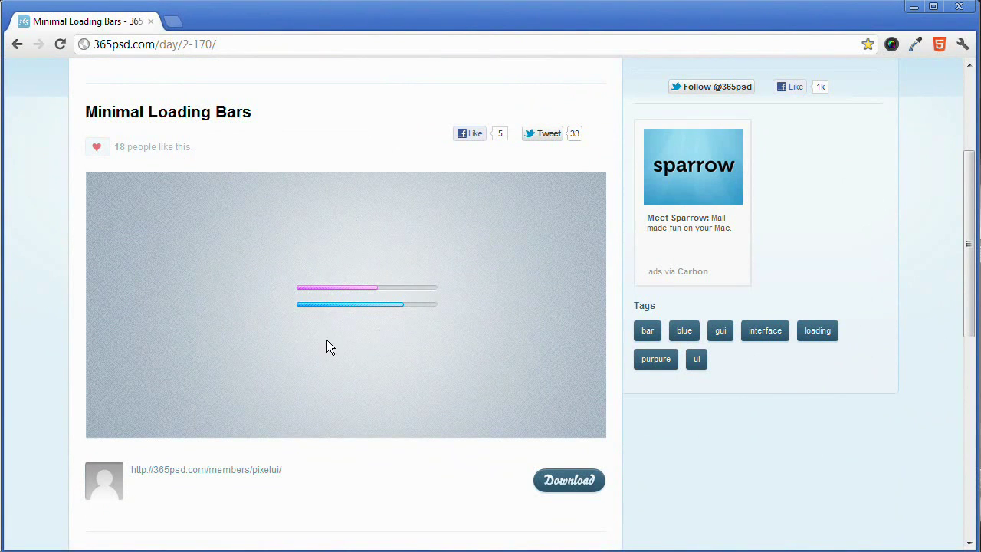
scroll(305, 334, up, 3)
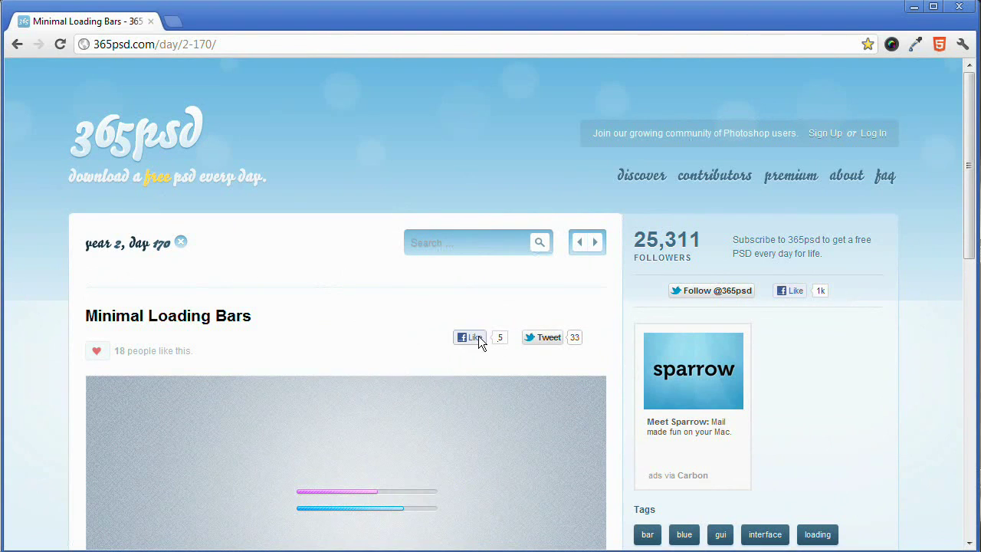
scroll(429, 335, down, 3)
scroll(428, 335, up, 3)
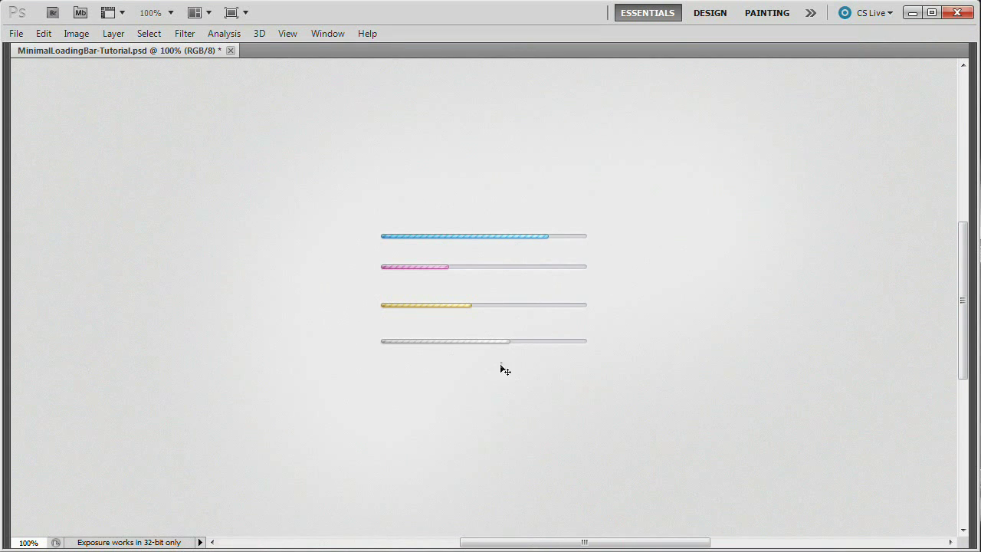
In Photoshop, bring back the hidden panels and create a 1280 by 720 pixel document named minimalLoadingBar
key(Tab)
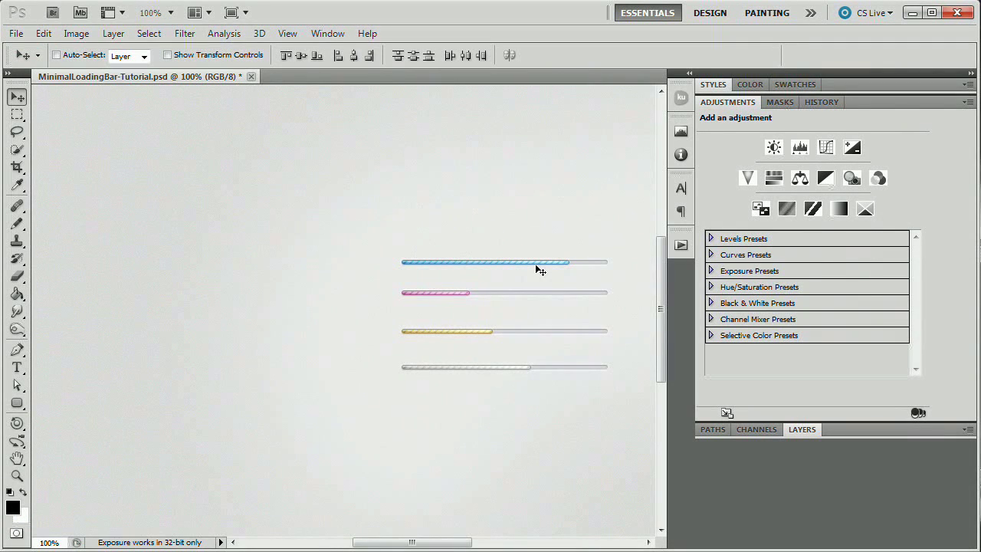
key(ctrl+n)
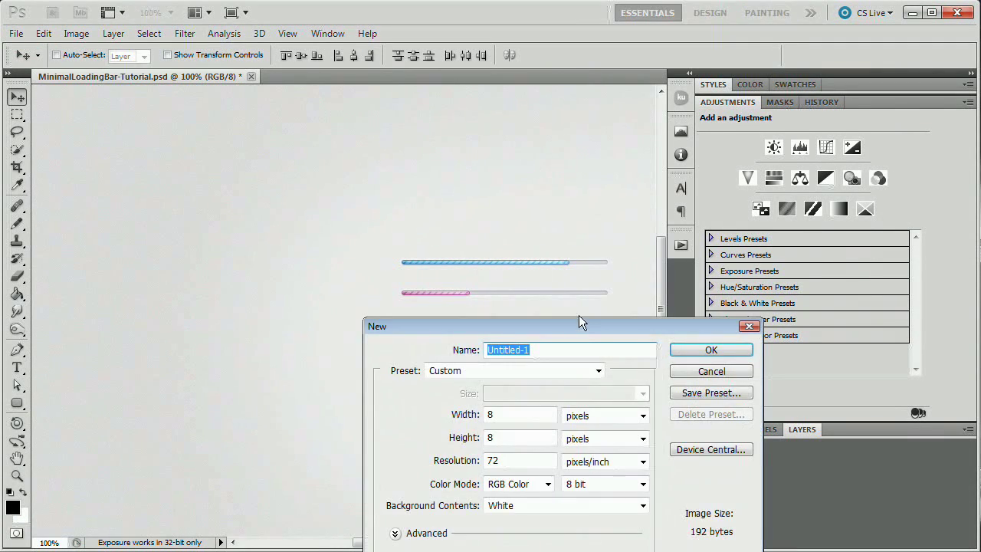
drag(580, 322, 440, 162)
double_click(387, 253)
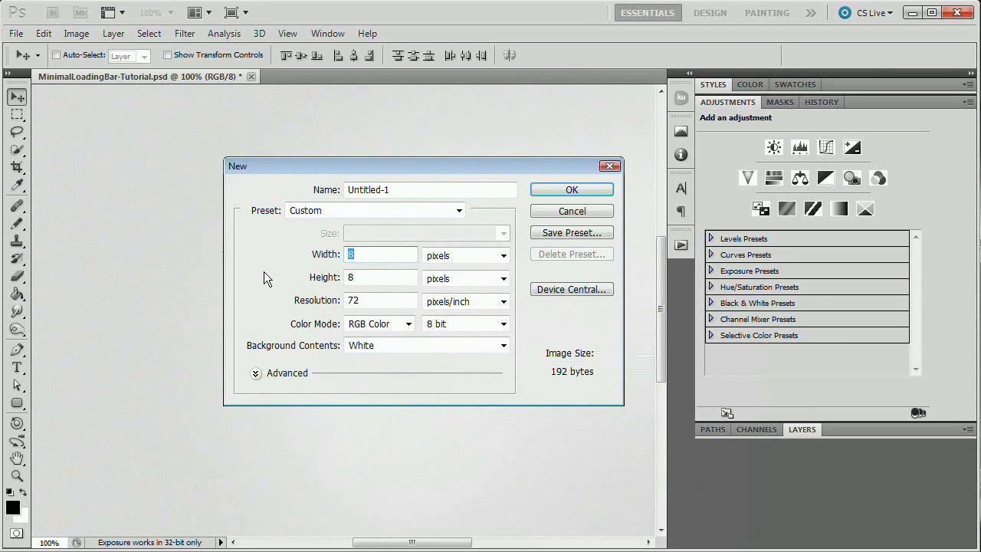
text(1280)
key(Tab)
text(720)
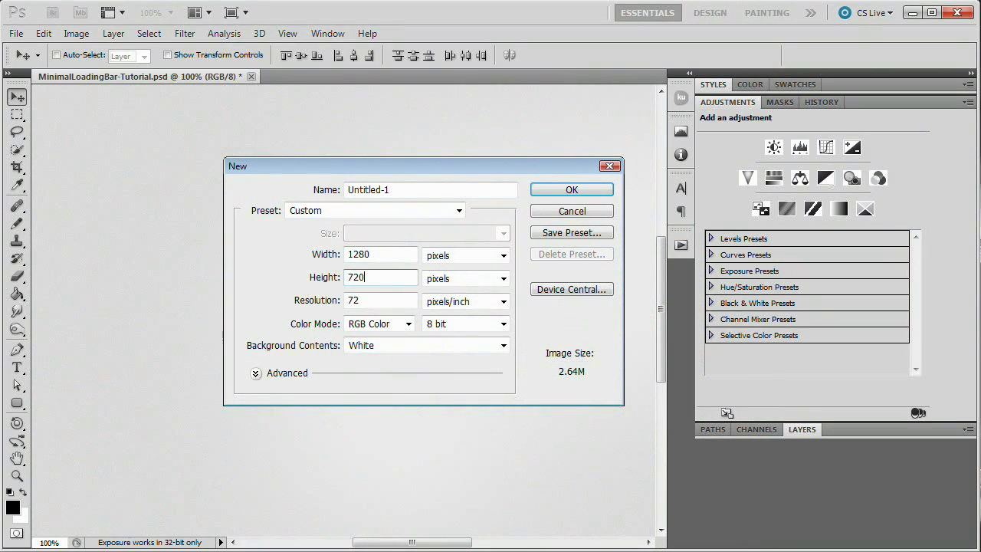
drag(522, 163, 467, 160)
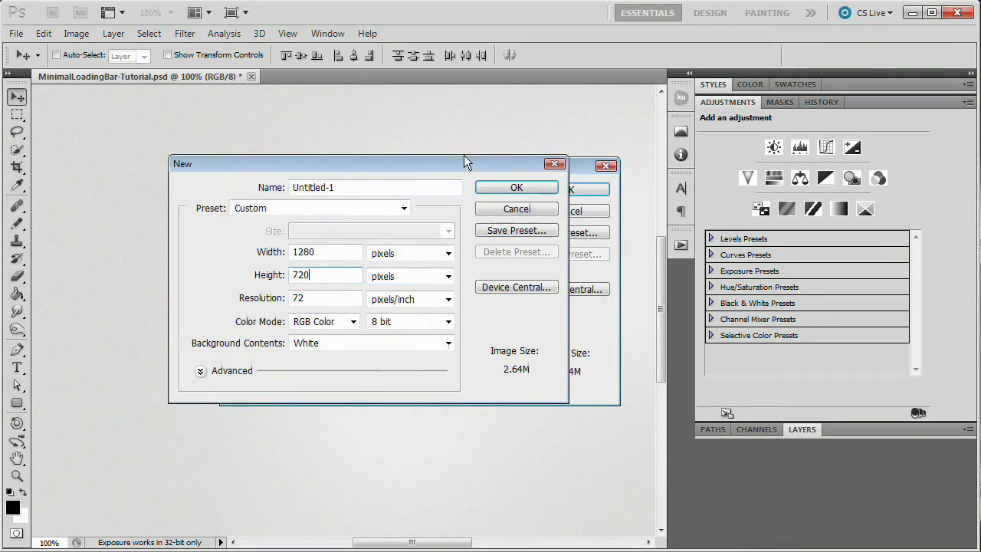
click(349, 191)
text(mini)
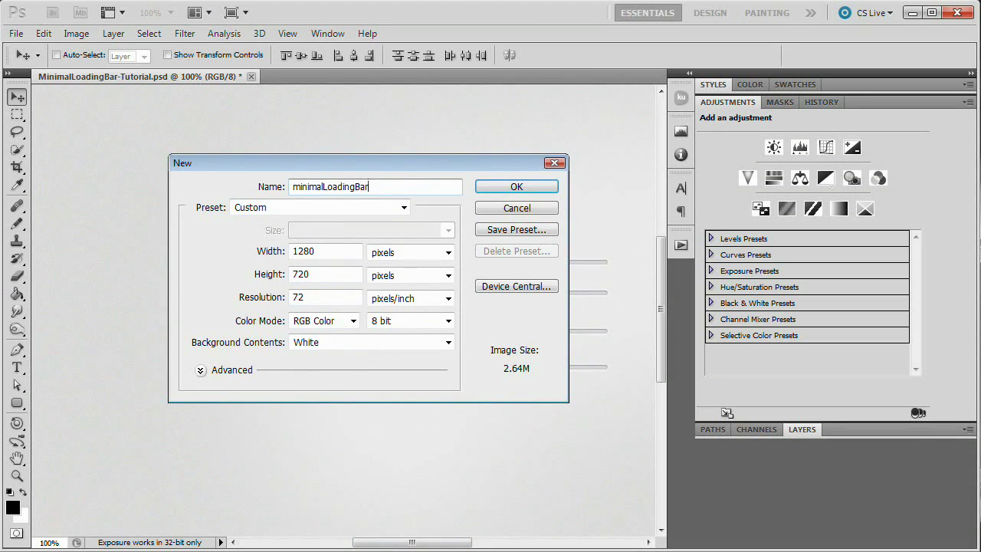
text(malLoadingBar)
click(514, 188)
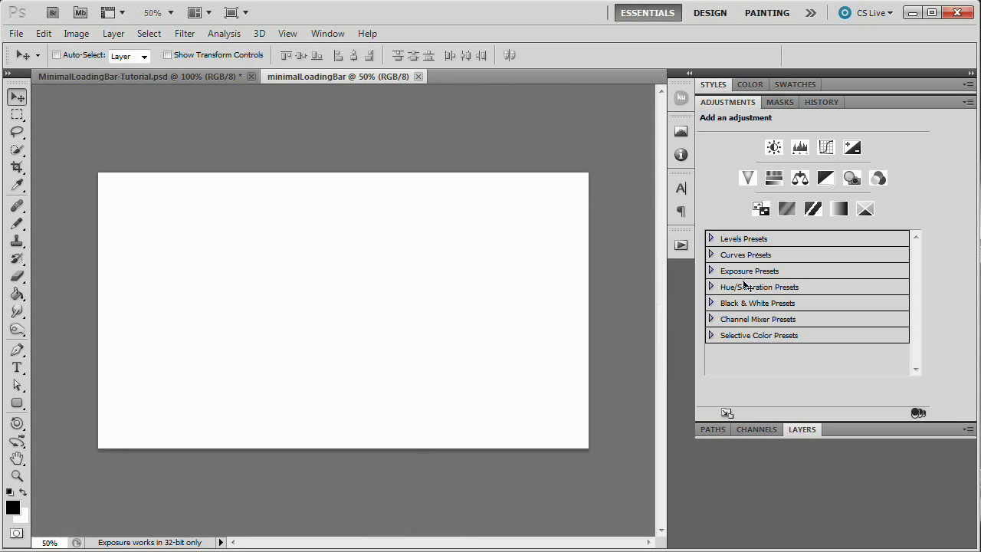
Collapse the Adjustments group, expand Layers, and place Layers ahead of Paths and Channels
click(727, 100)
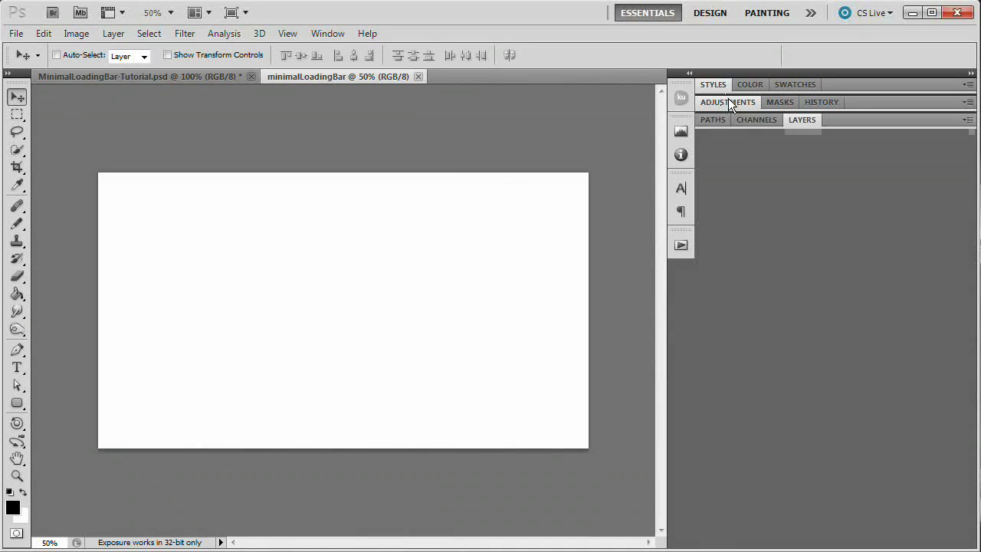
click(803, 120)
drag(804, 121, 706, 121)
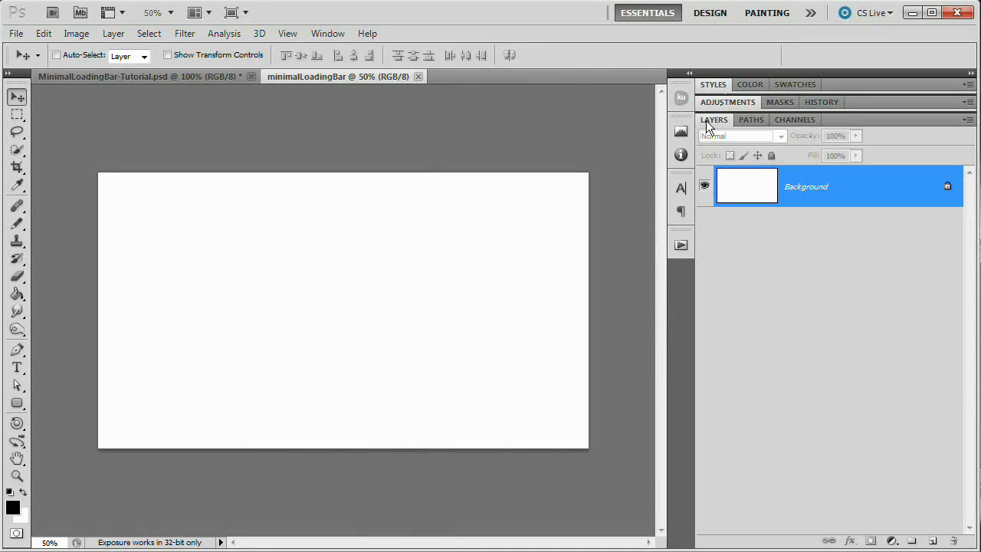
Unlock the Background layer and fill it with the foreground color #cfcfcf
alt+double_click(811, 191)
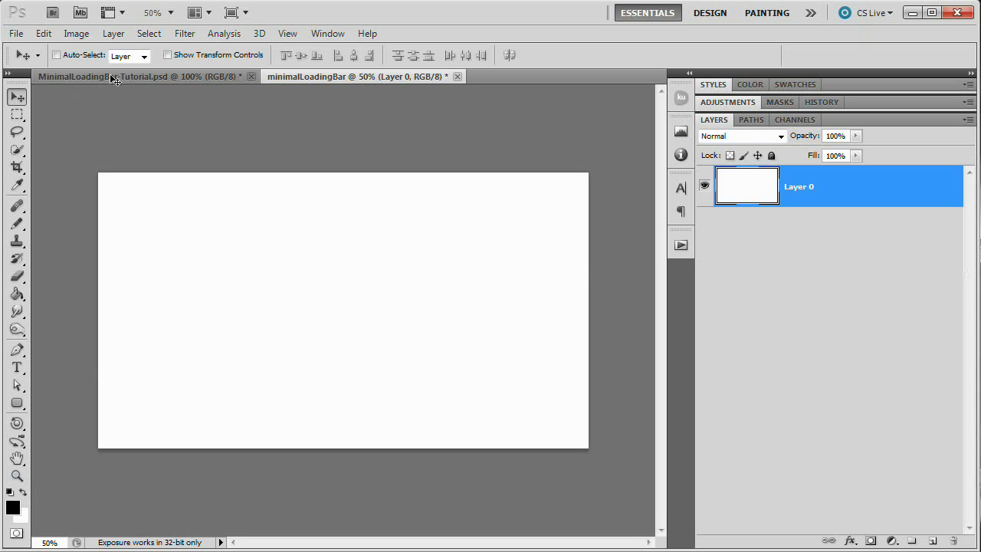
click(13, 509)
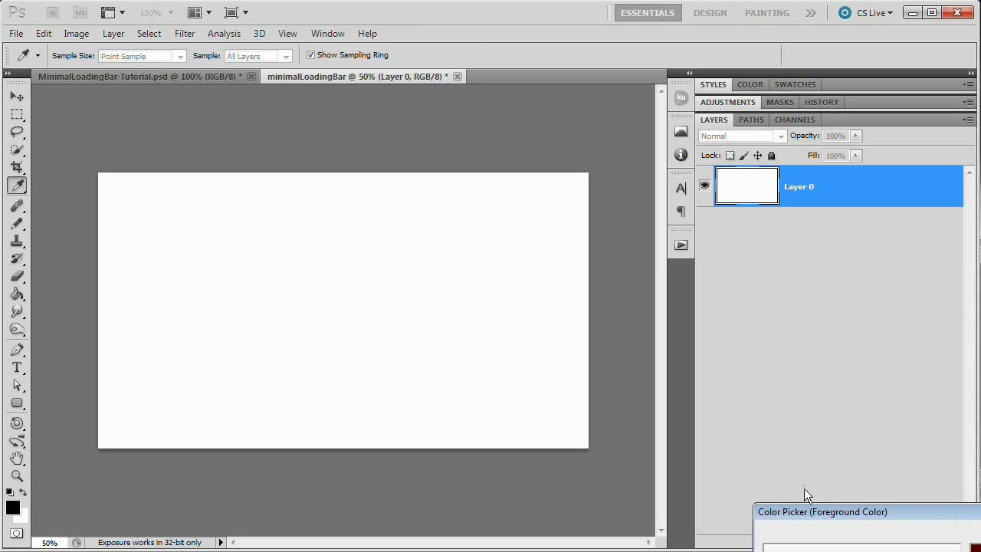
drag(803, 495, 201, 166)
click(448, 417)
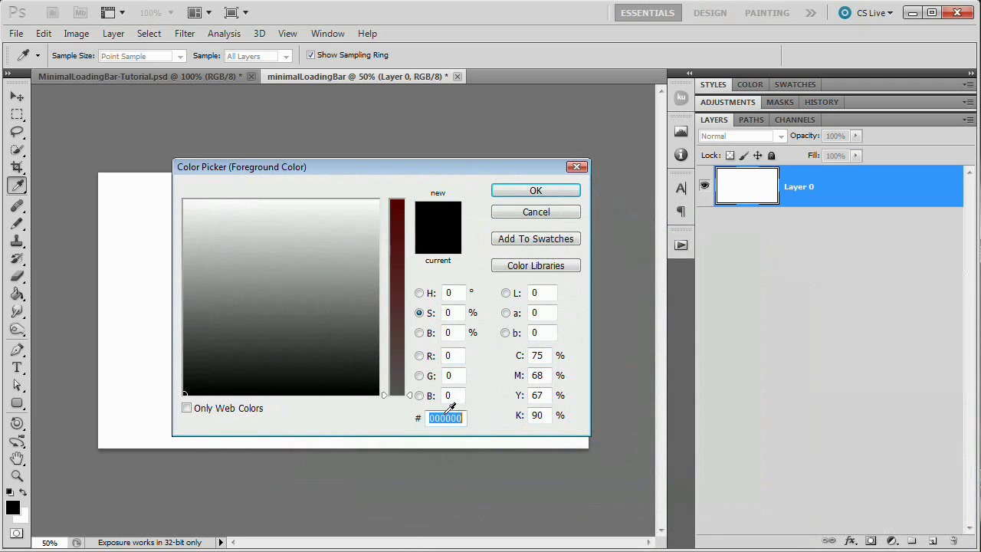
text(cfcfcf)
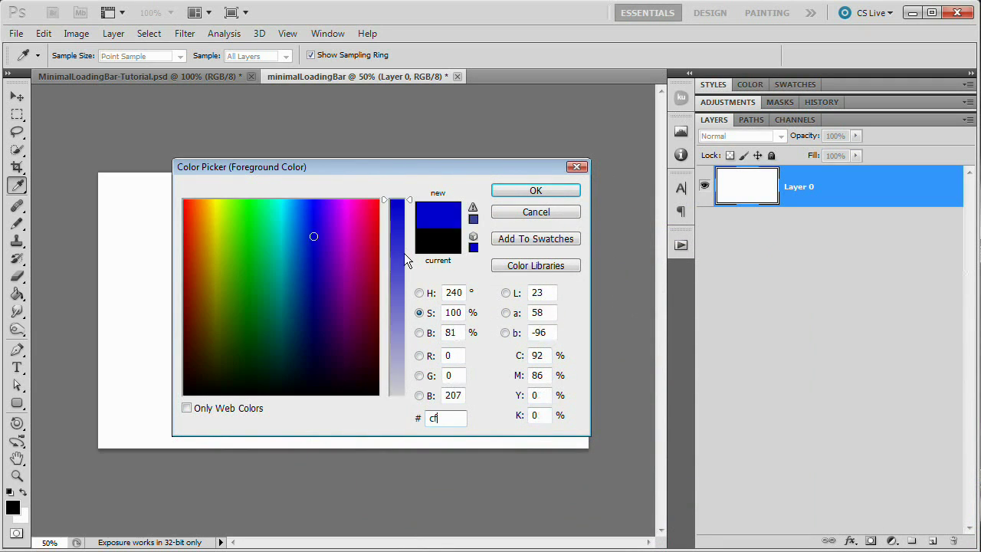
click(536, 194)
key(alt+BackSpace)
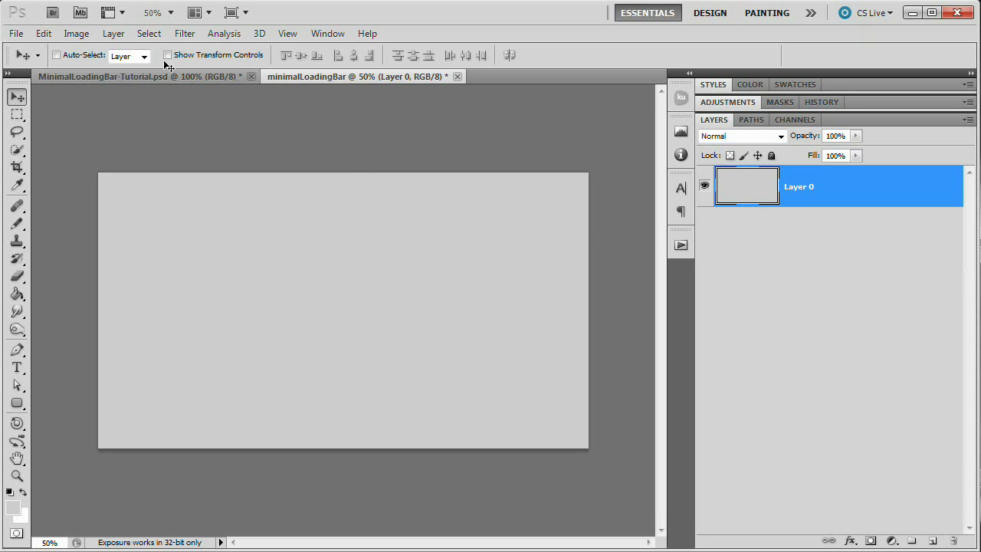
Add a new layer above the gray background and name it 4% Noise
click(114, 33)
mouse_move(150, 51)
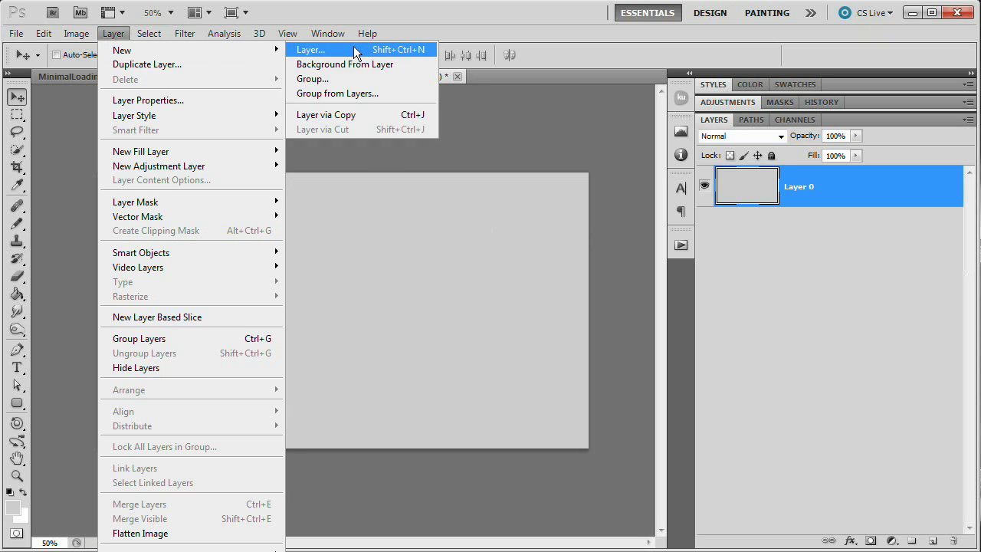
click(359, 50)
click(563, 221)
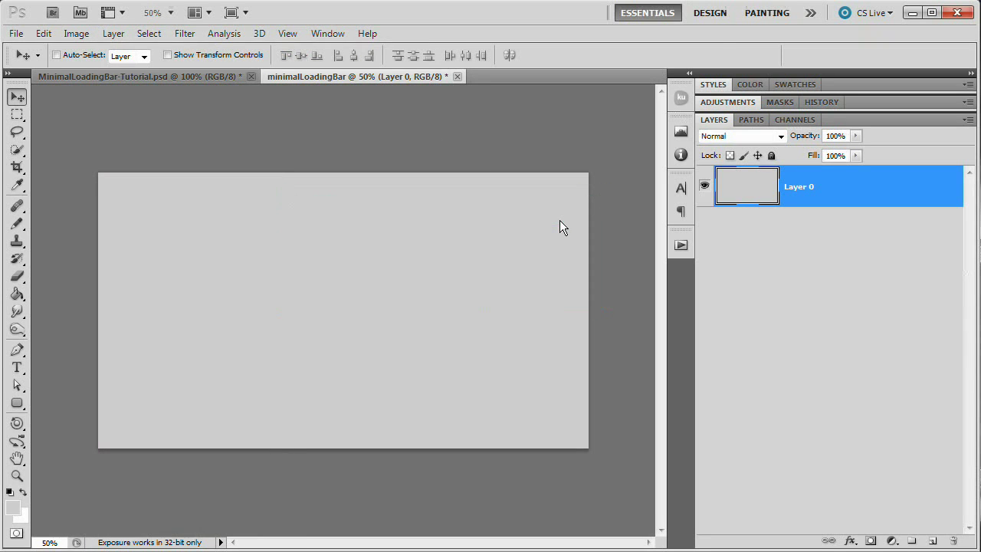
double_click(798, 189)
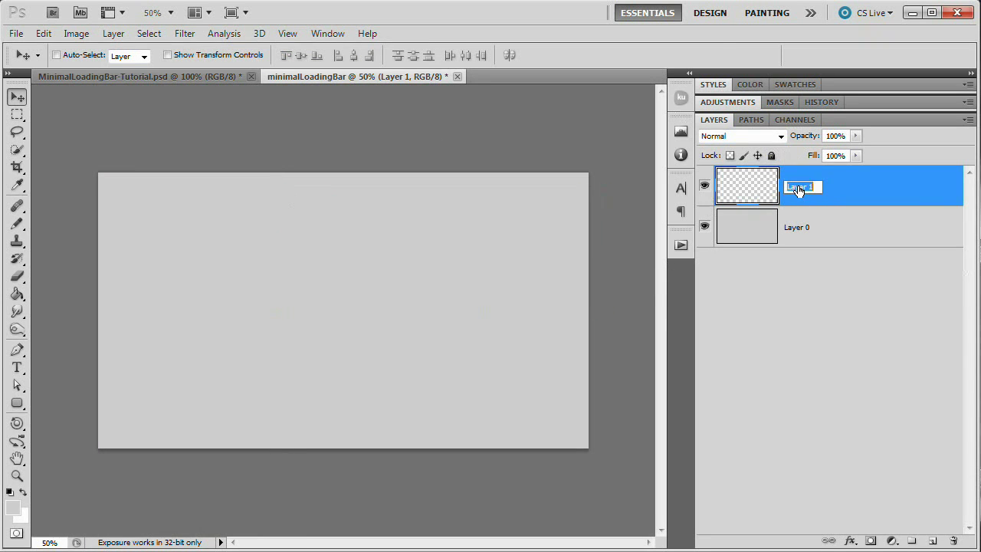
text(4% Noise)
key(Return)
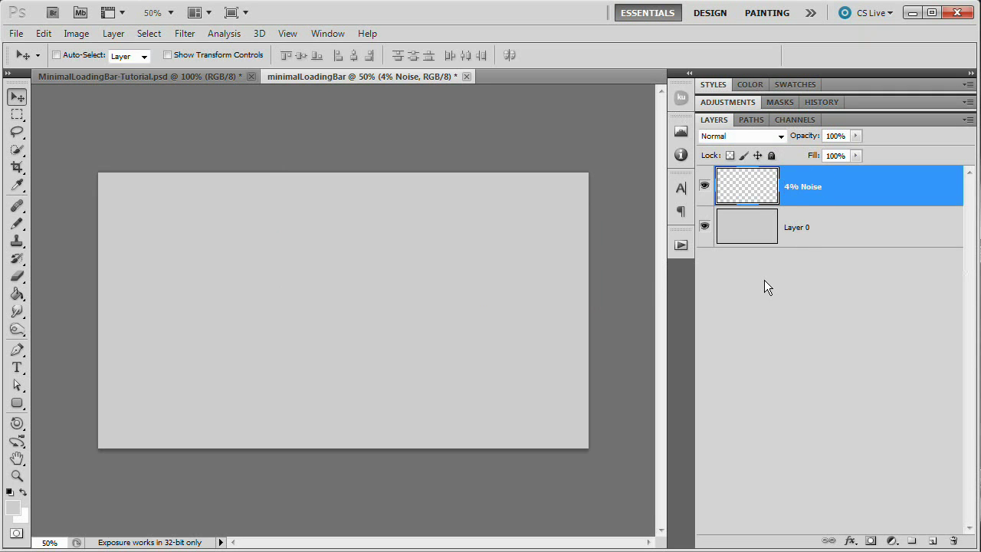
Fill the 4% Noise layer with 50% Gray in Normal mode at 100% opacity
click(44, 33)
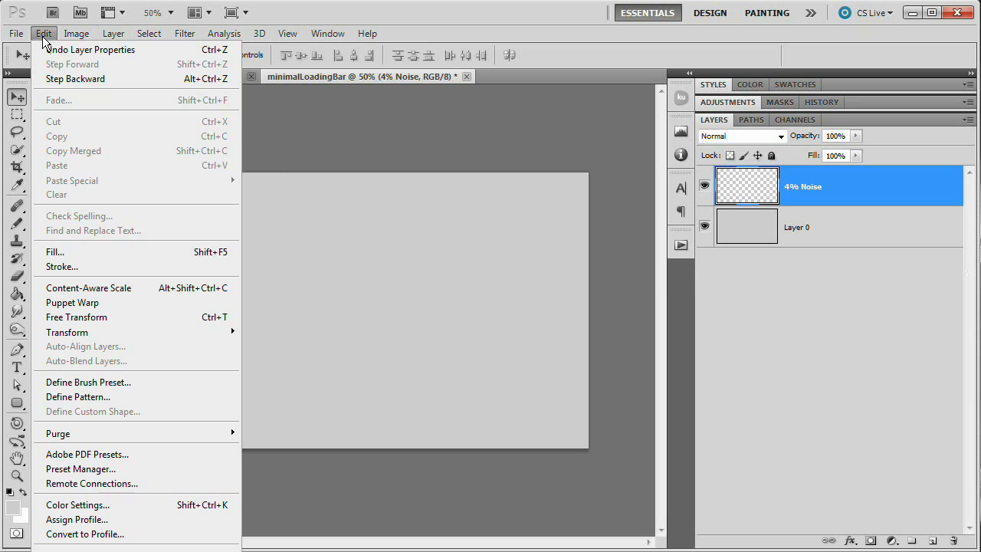
click(44, 251)
drag(575, 226, 392, 172)
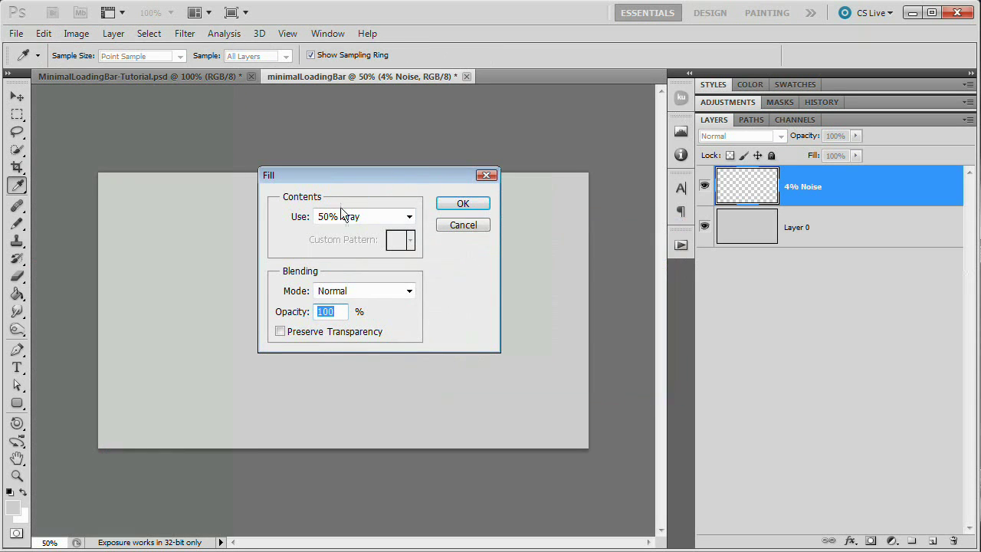
click(471, 201)
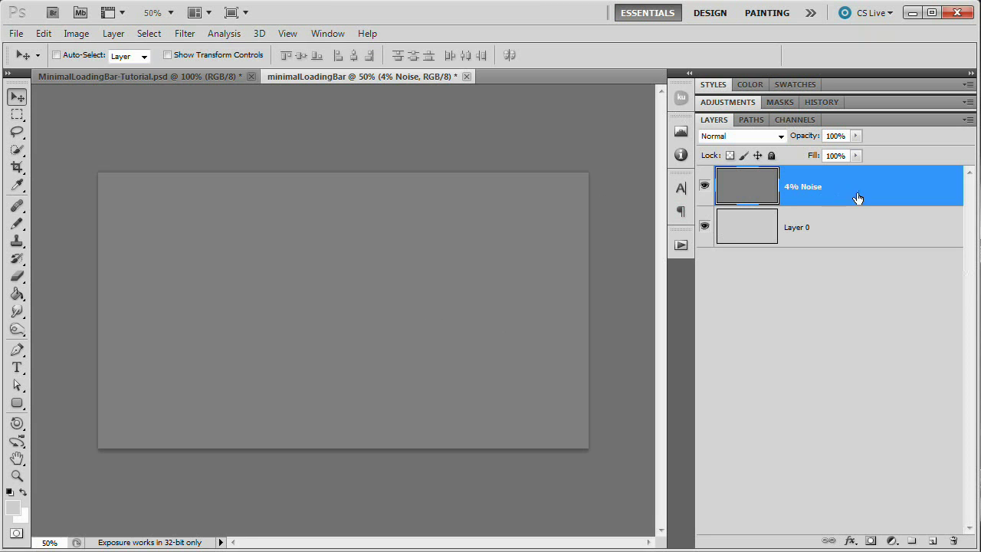
Apply 4% Gaussian monochromatic noise to the 4% Noise layer and set its blend mode to Soft Light
click(184, 37)
mouse_move(230, 222)
click(375, 213)
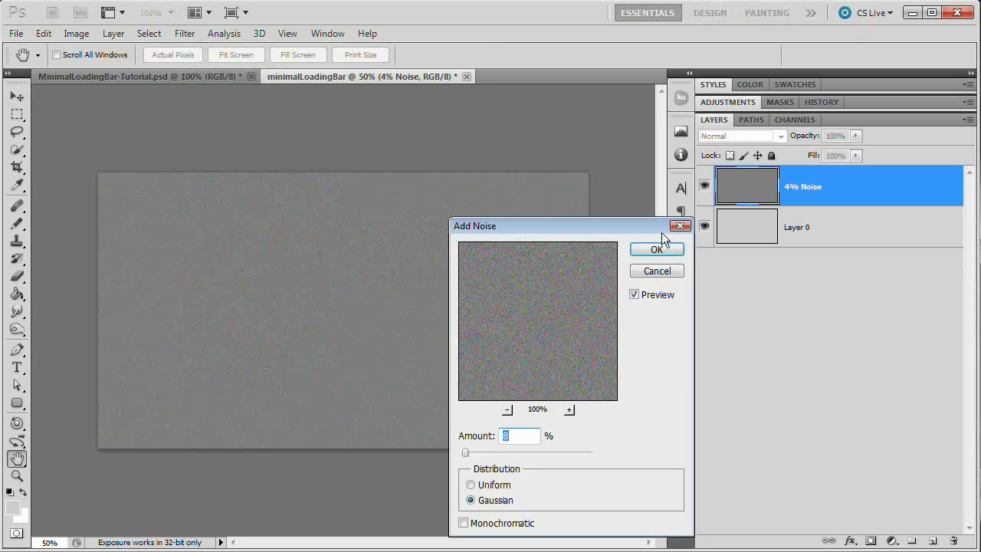
drag(611, 225, 527, 132)
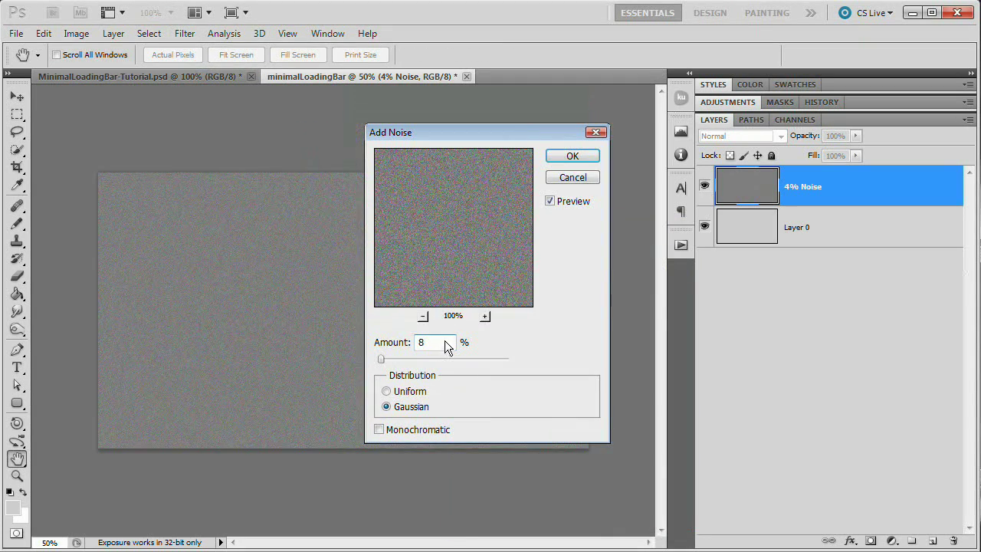
text(4)
click(378, 430)
click(573, 156)
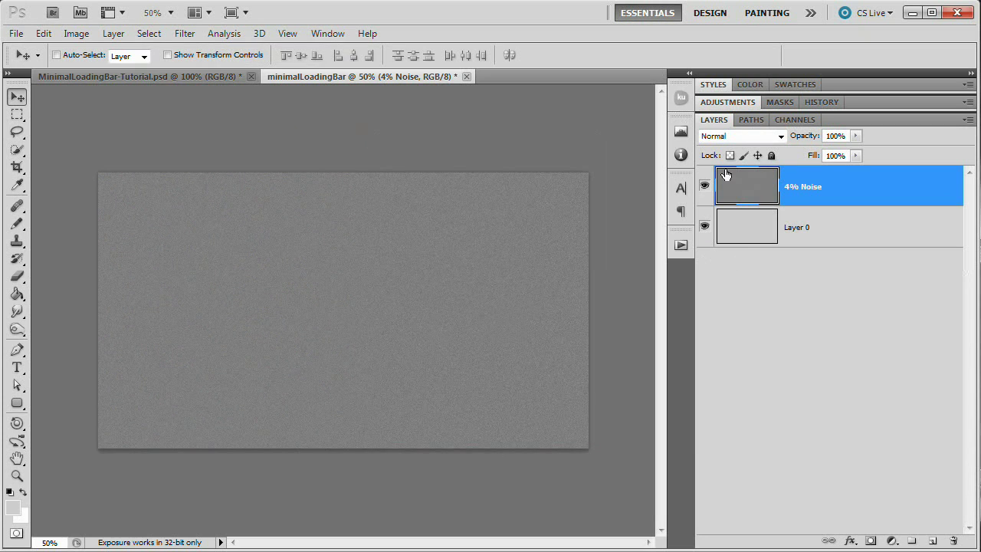
click(780, 136)
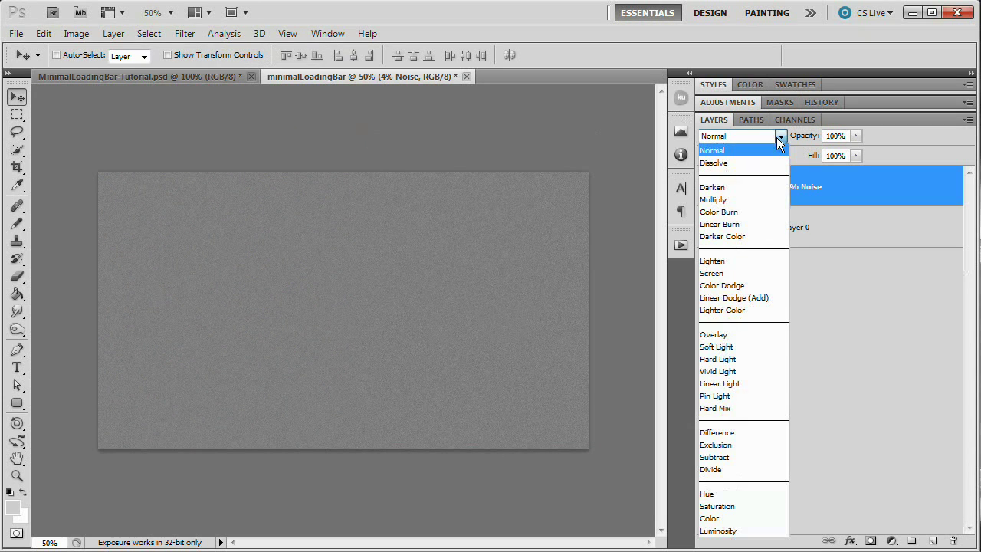
click(730, 346)
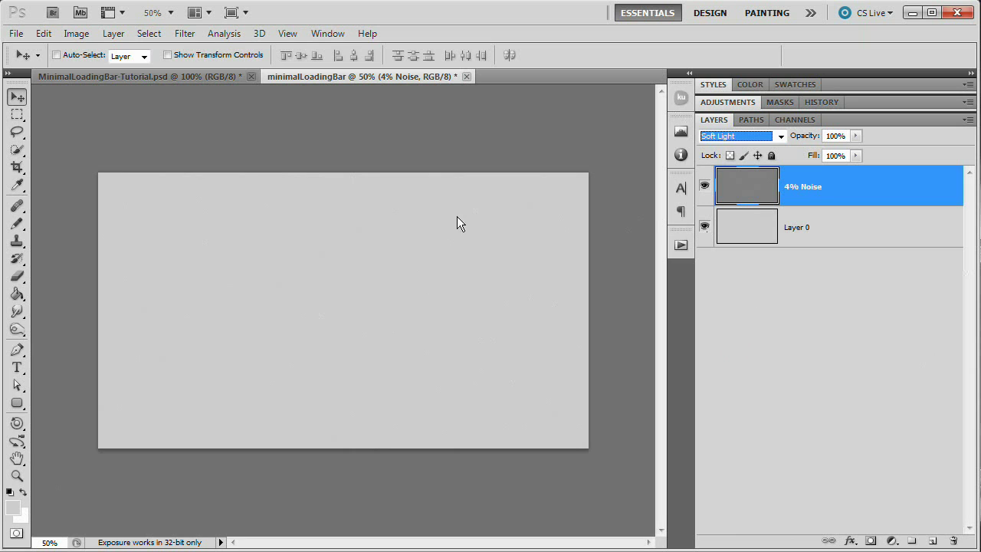
Create another new layer on top, named 8% Noise
click(114, 33)
mouse_move(226, 47)
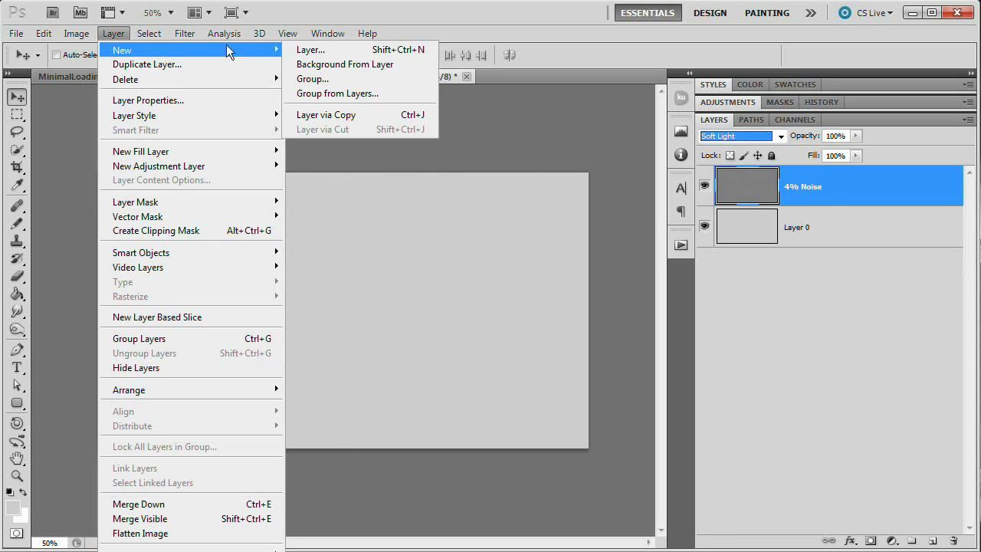
click(310, 51)
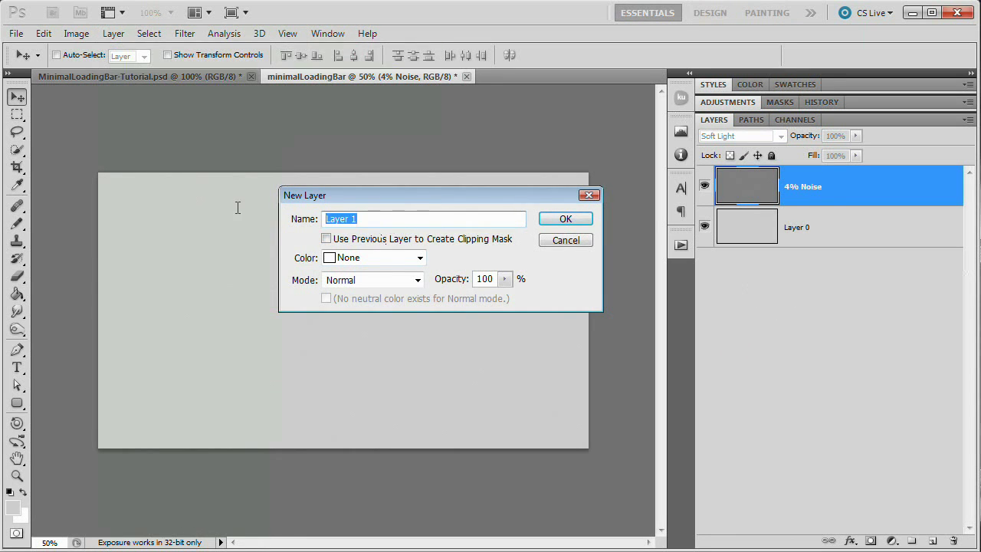
text(8% Noise)
key(Return)
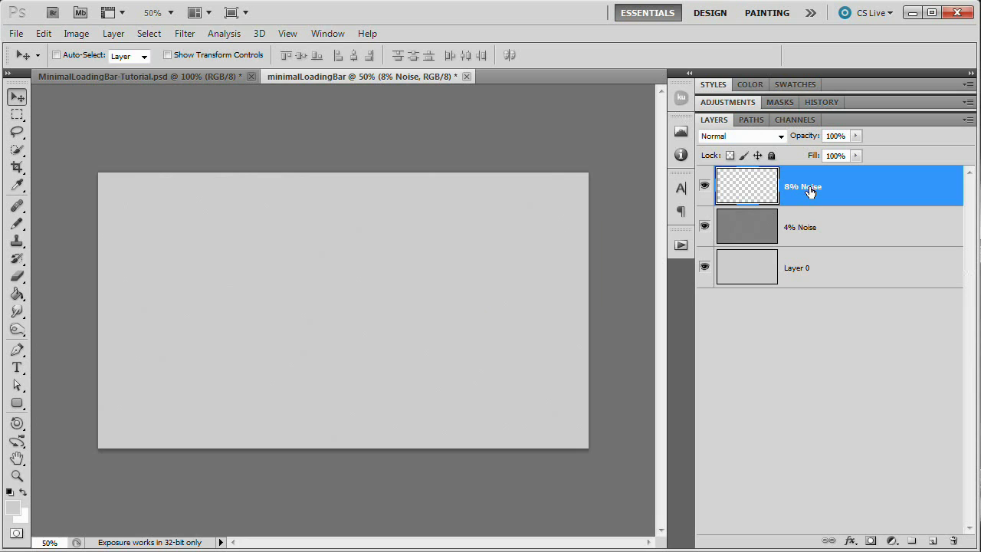
Fill the 8% Noise layer with the light gray foreground color
click(780, 274)
click(810, 194)
key(alt+BackSpace)
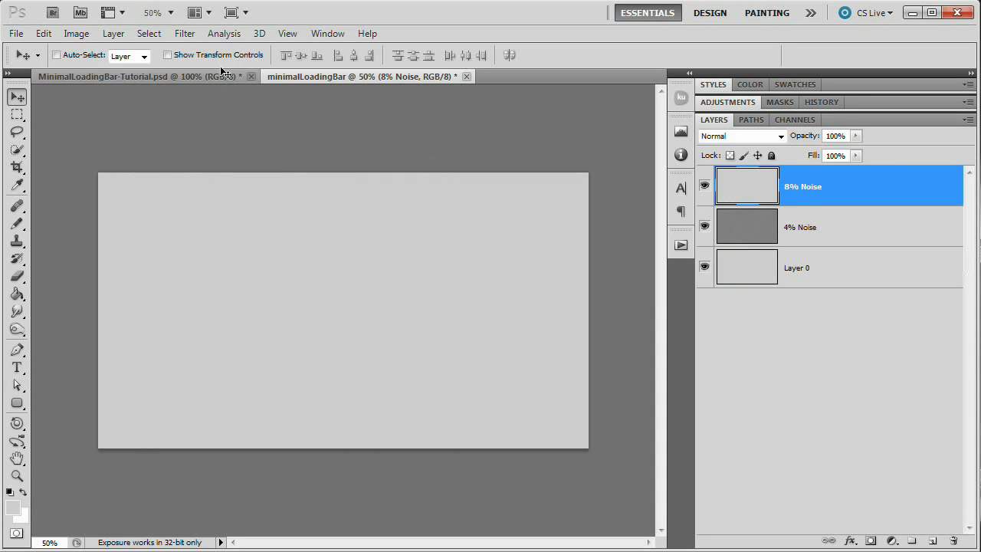
Apply 8% Gaussian noise with Monochromatic turned off to the 8% Noise layer and set its blend mode to Soft Light
click(183, 33)
mouse_move(256, 215)
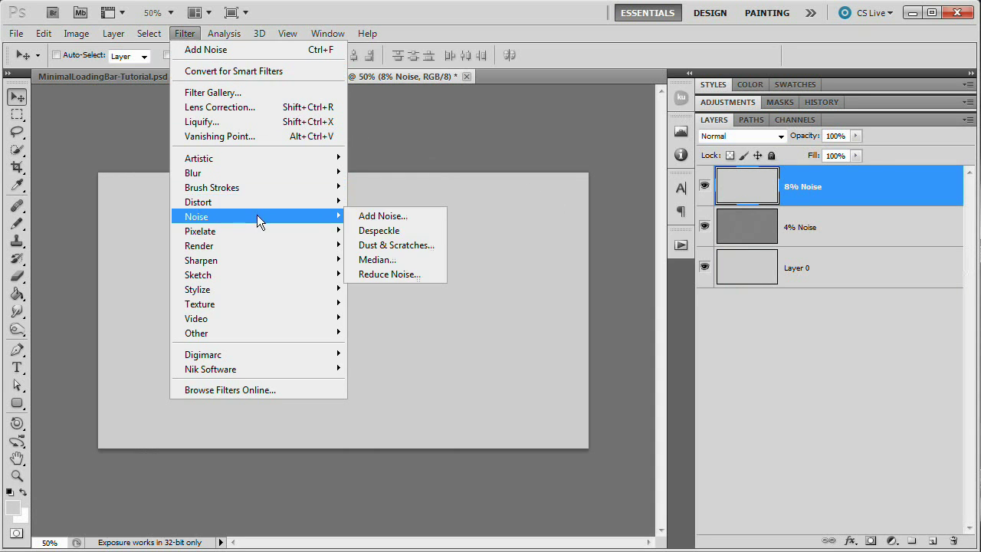
click(382, 216)
drag(460, 131, 561, 88)
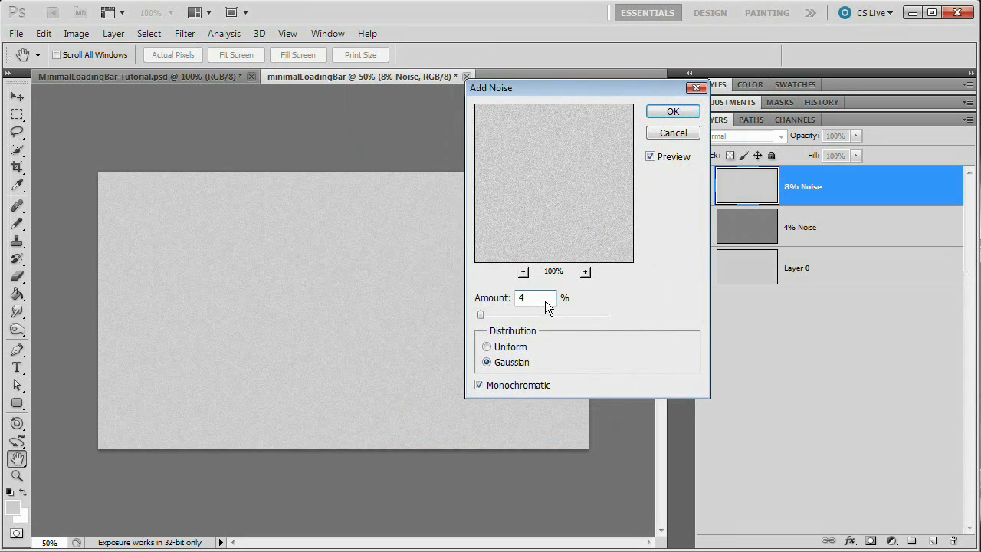
text(8)
click(479, 384)
click(687, 112)
click(780, 135)
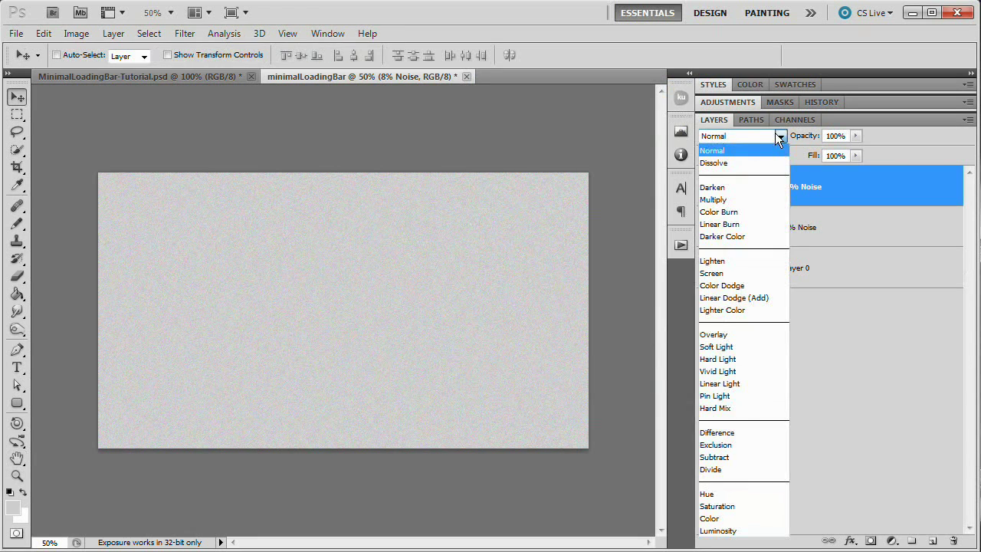
click(735, 348)
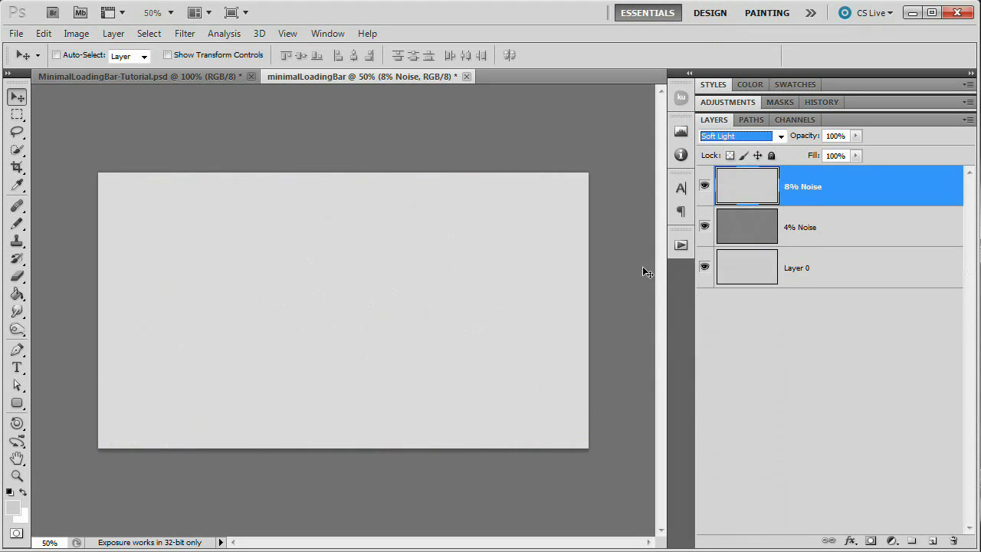
Create a new layer above the 8% Noise layer and name it Swath
click(932, 541)
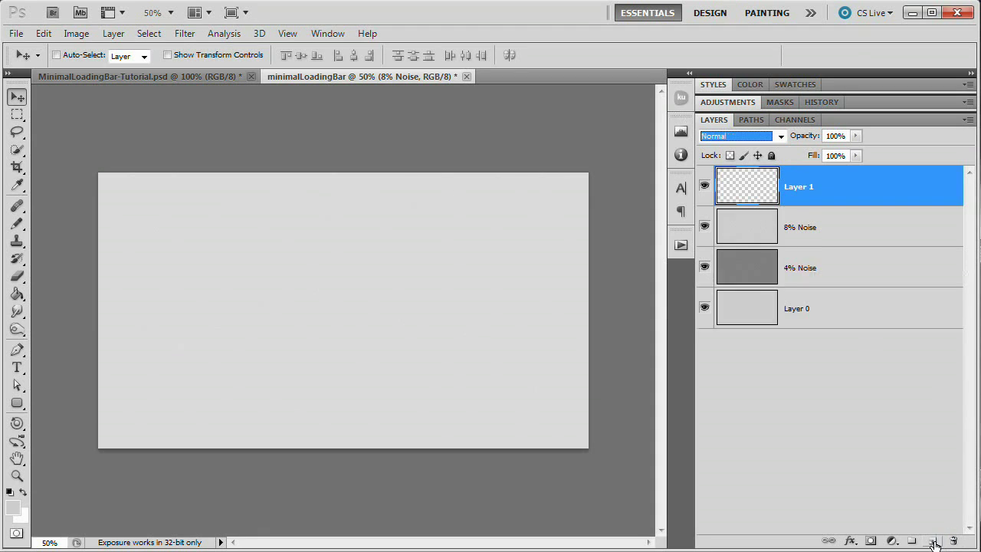
double_click(799, 189)
text(Swath)
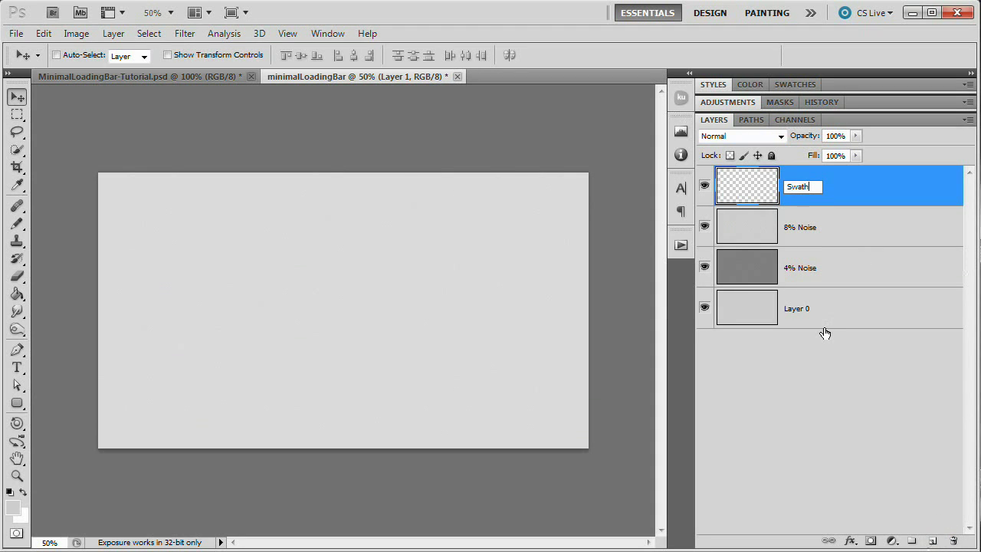
key(Return)
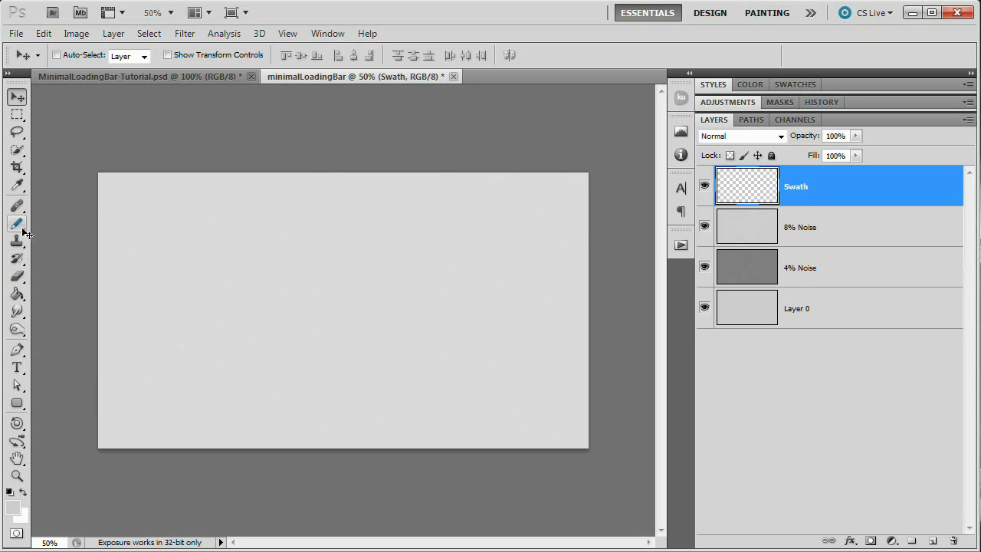
Paint a broad white diagonal stroke across the middle of the Swath layer with a soft 500 px brush at 0% hardness
click(17, 223)
click(66, 220)
click(78, 55)
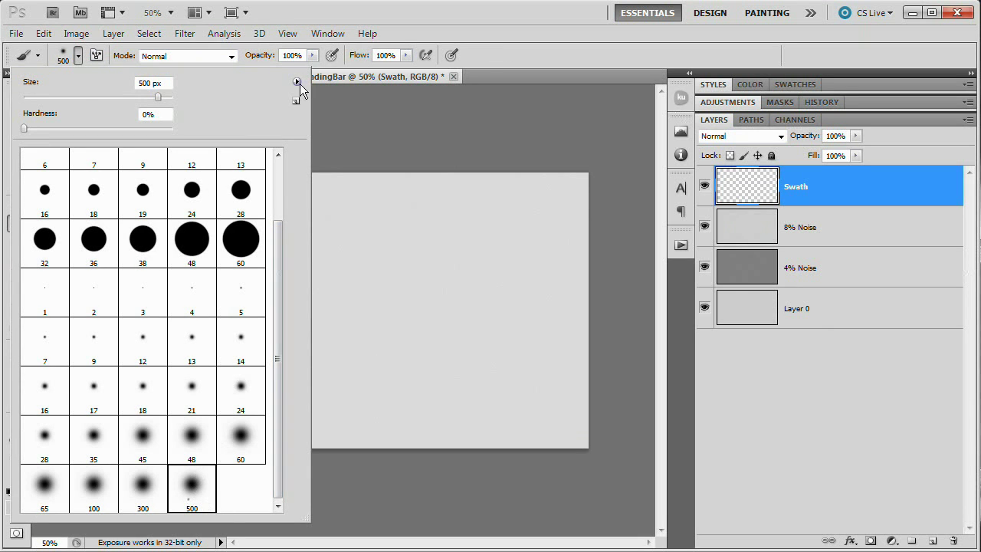
click(296, 82)
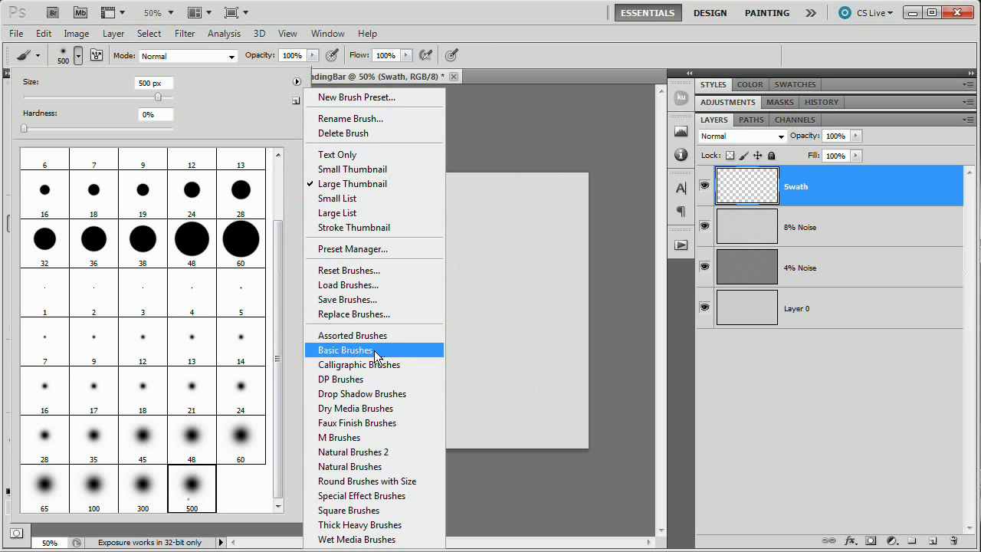
click(192, 483)
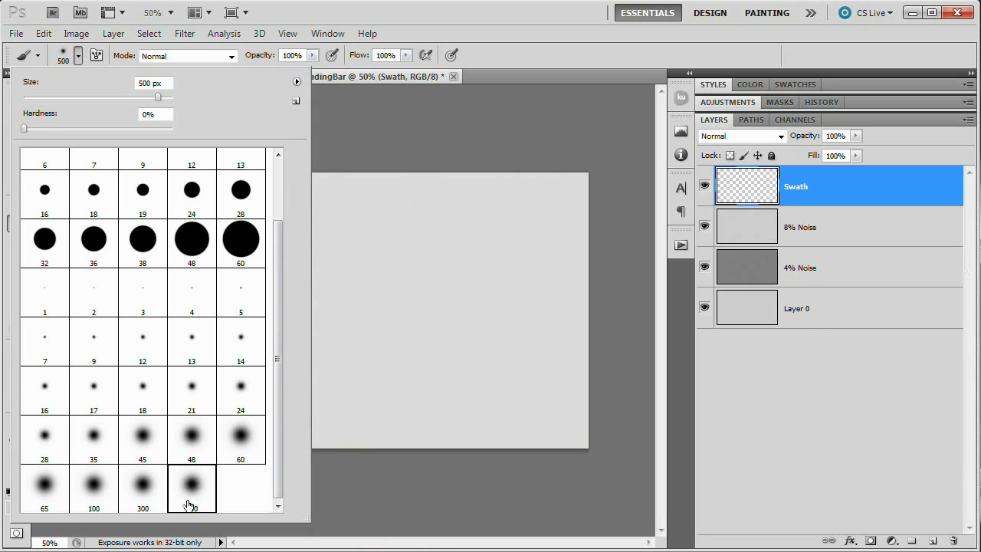
click(263, 57)
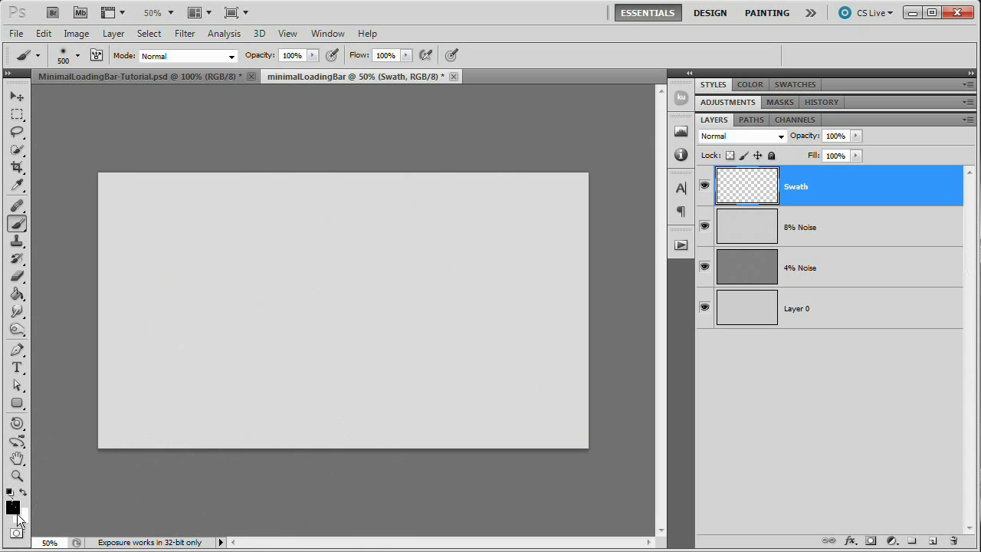
key(x)
mouse_move(252, 368)
mouse_down()
mouse_move(338, 299)
mouse_move(407, 308)
mouse_move(502, 234)
mouse_up()
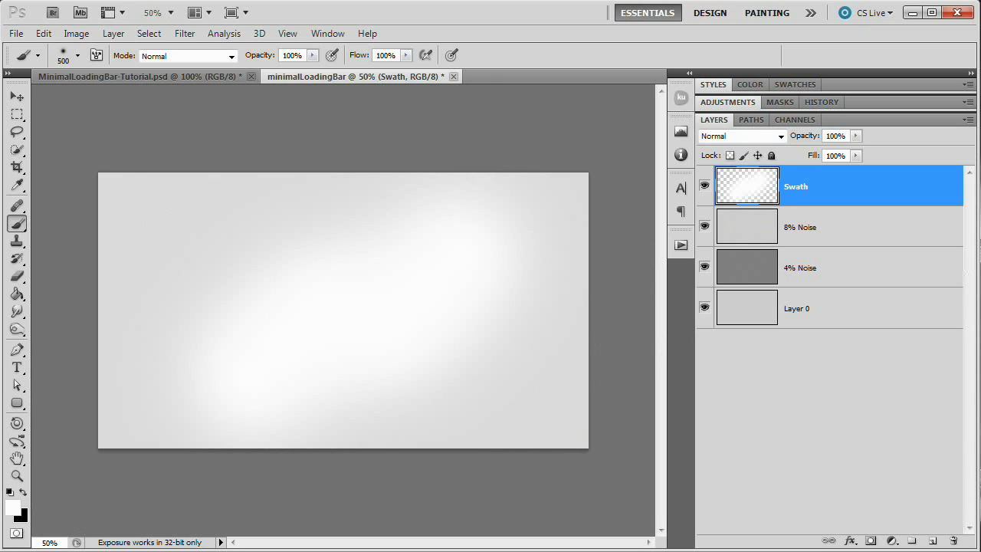
Set the Swath layer's blend mode to Soft Light and compare the canvas with the layer hidden and shown
click(772, 137)
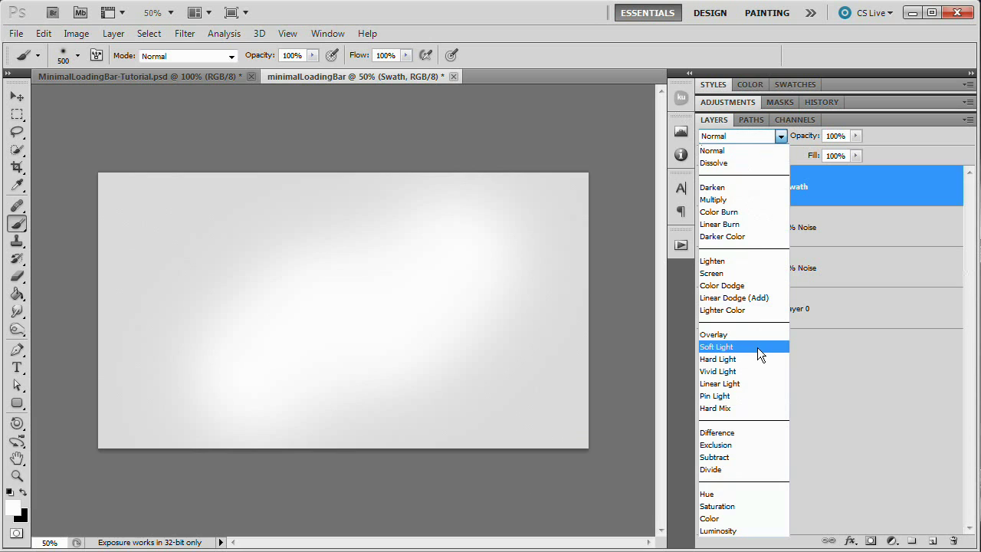
click(758, 347)
click(757, 347)
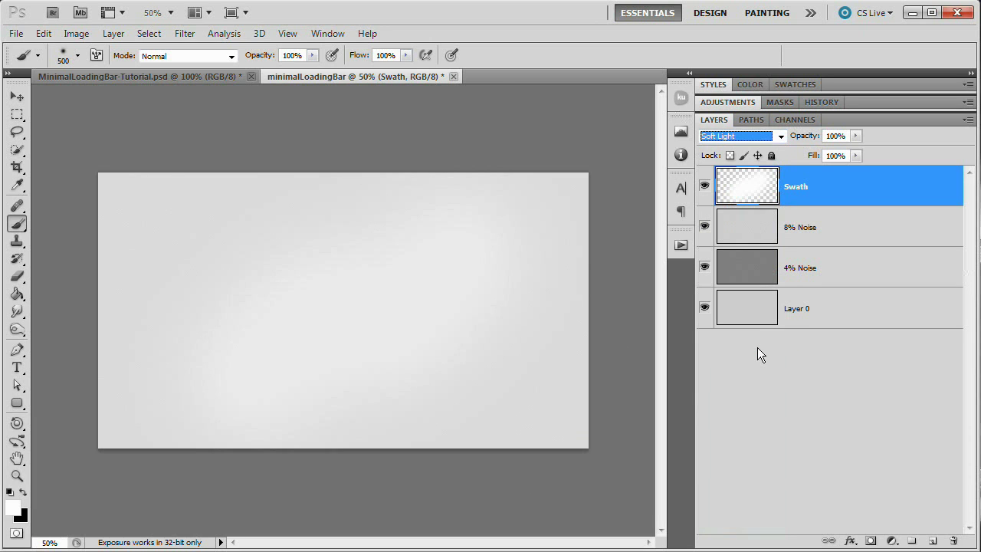
click(705, 188)
click(705, 187)
click(705, 188)
click(705, 187)
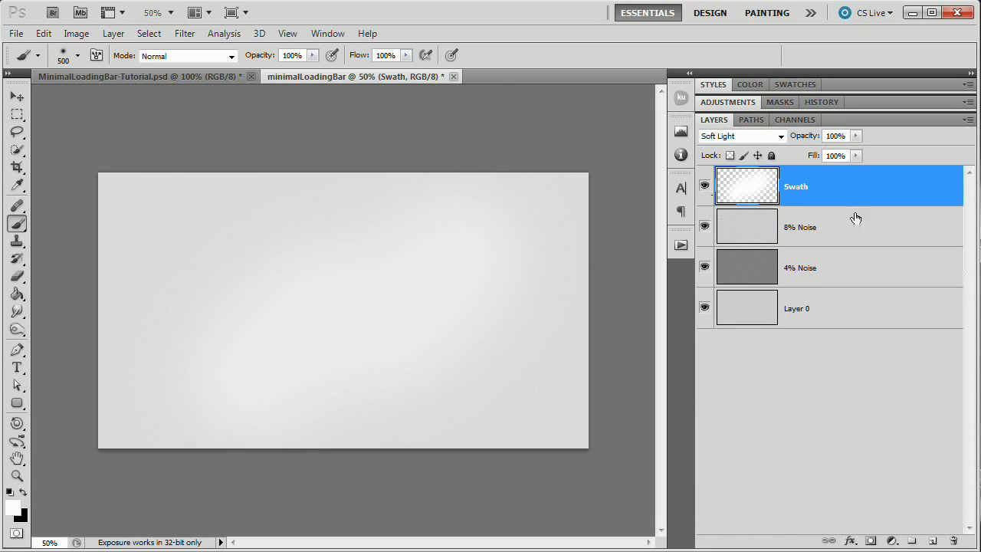
Create a new 8 by 8 pixel RGB document at 72 pixels/inch with a white background
click(16, 98)
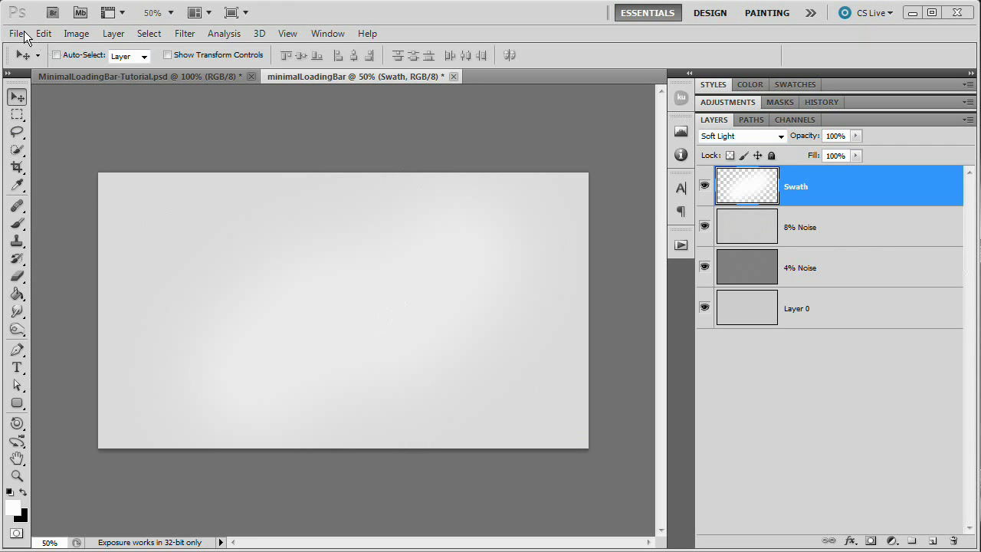
click(23, 35)
click(23, 43)
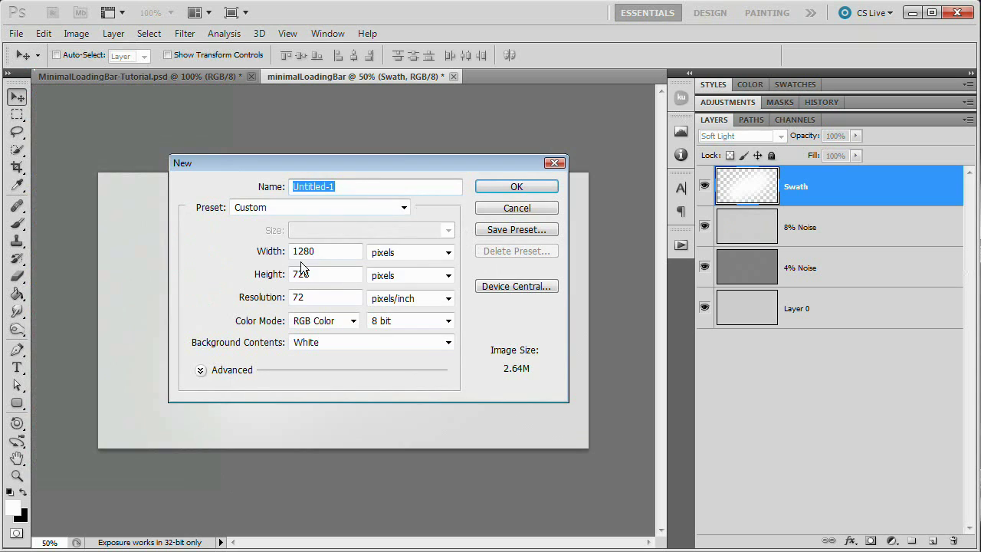
double_click(331, 253)
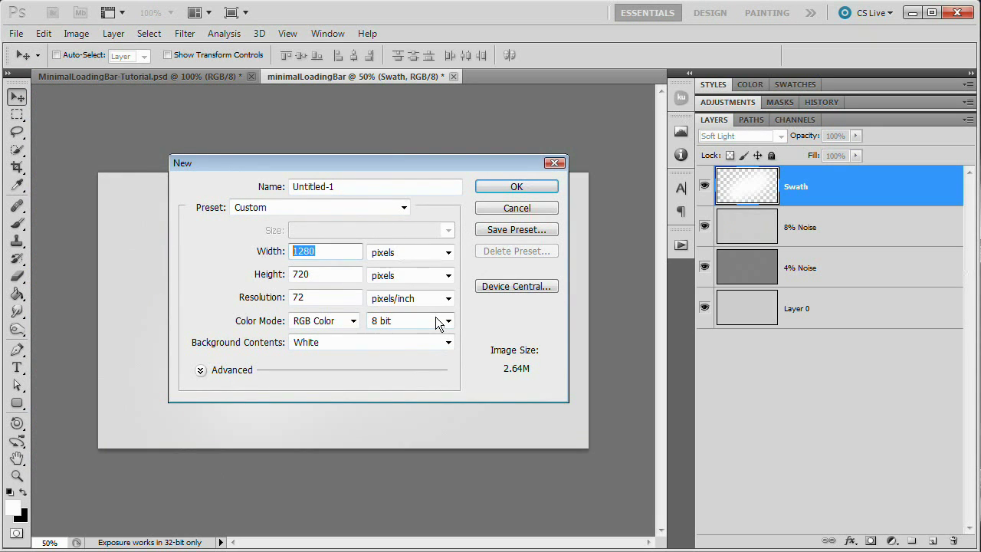
text(8)
double_click(326, 274)
text(8)
click(518, 188)
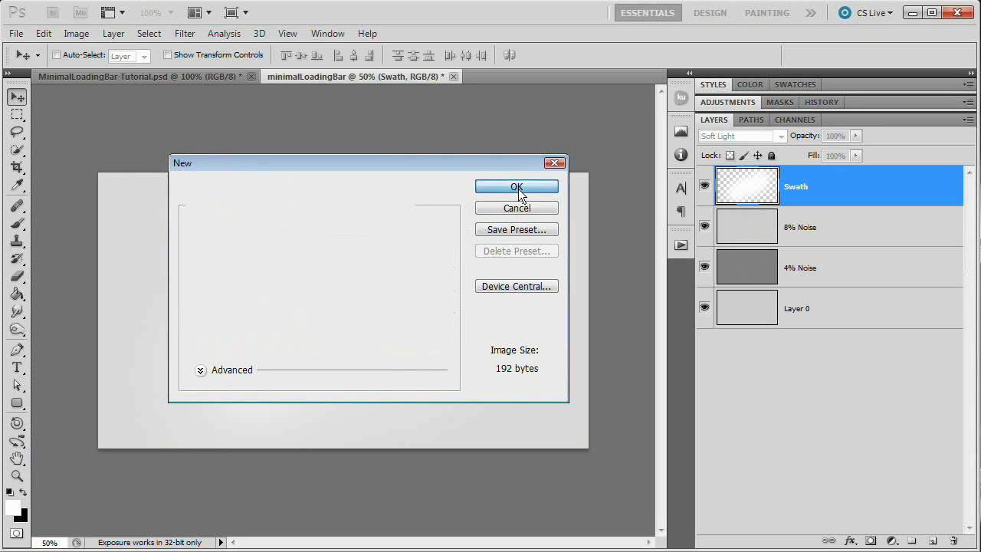
Convert the locked Background into a regular layer and add a new empty layer above it
click(287, 34)
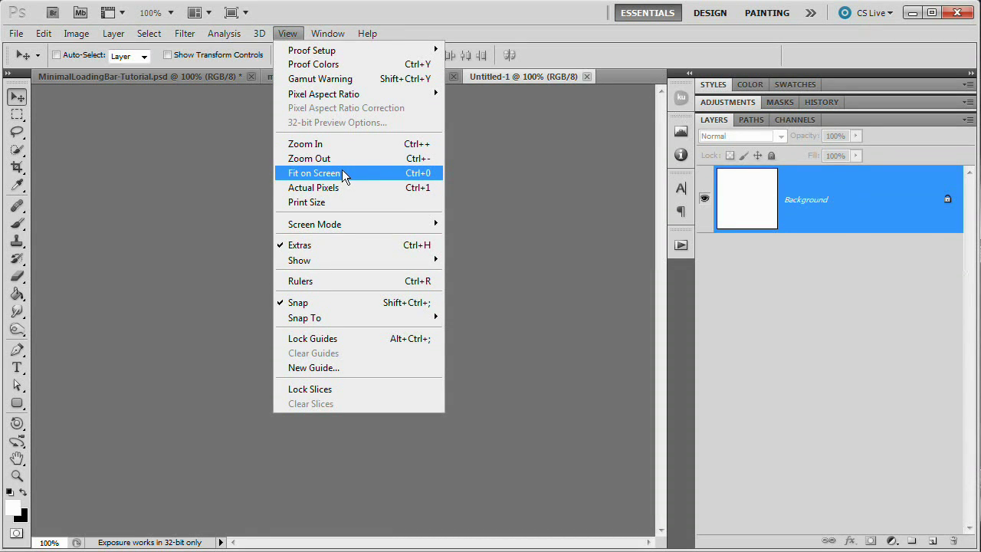
click(328, 174)
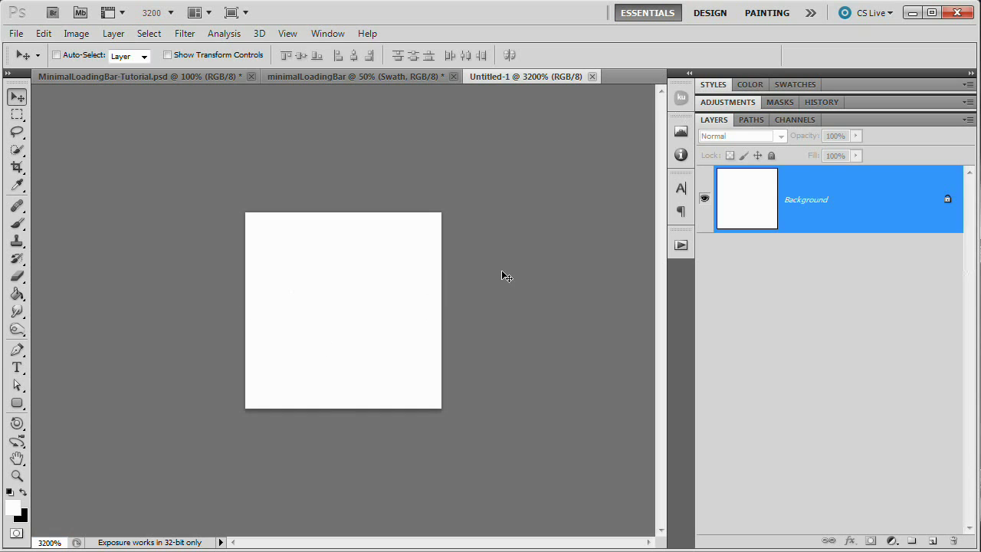
alt+double_click(826, 203)
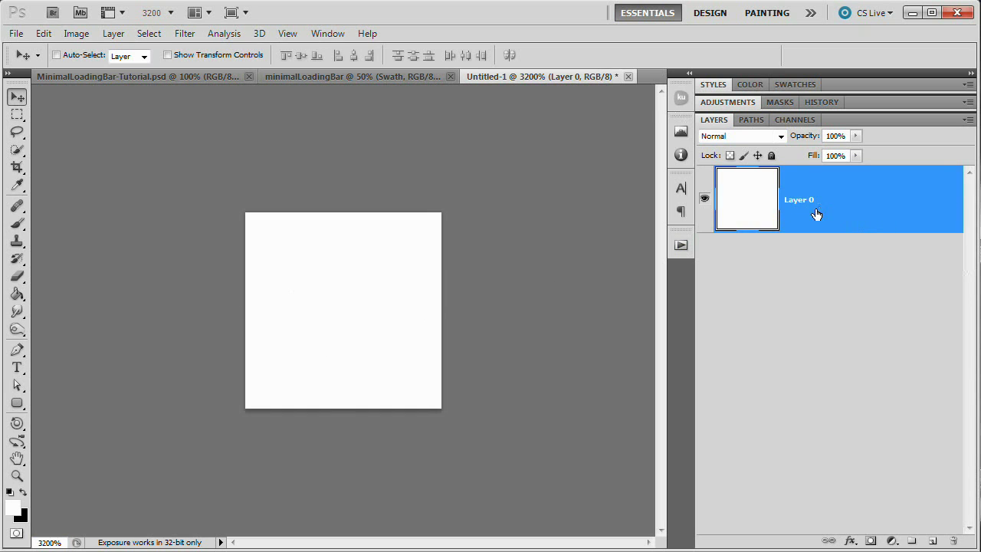
click(933, 541)
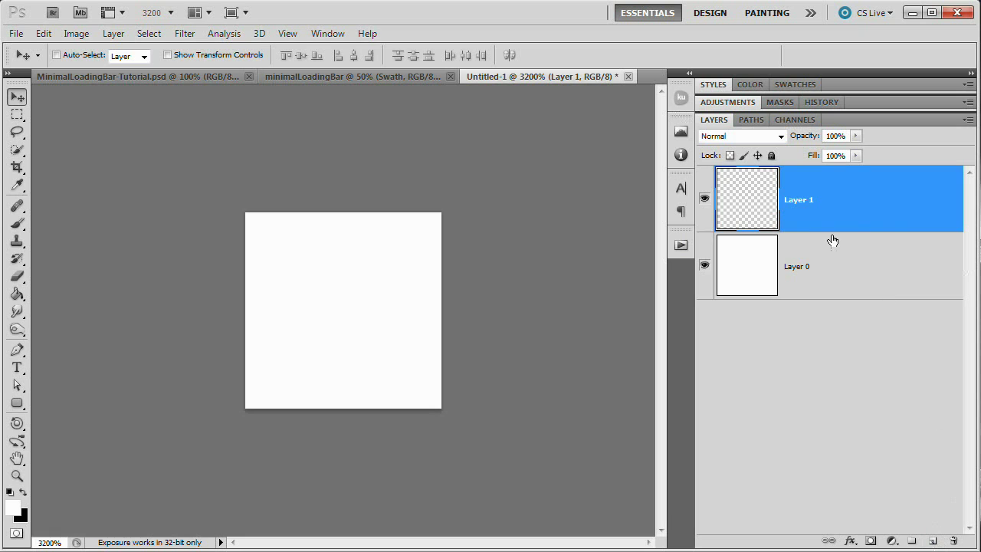
Choose the Pencil tool with a 1 px tip and make black the foreground color
click(19, 223)
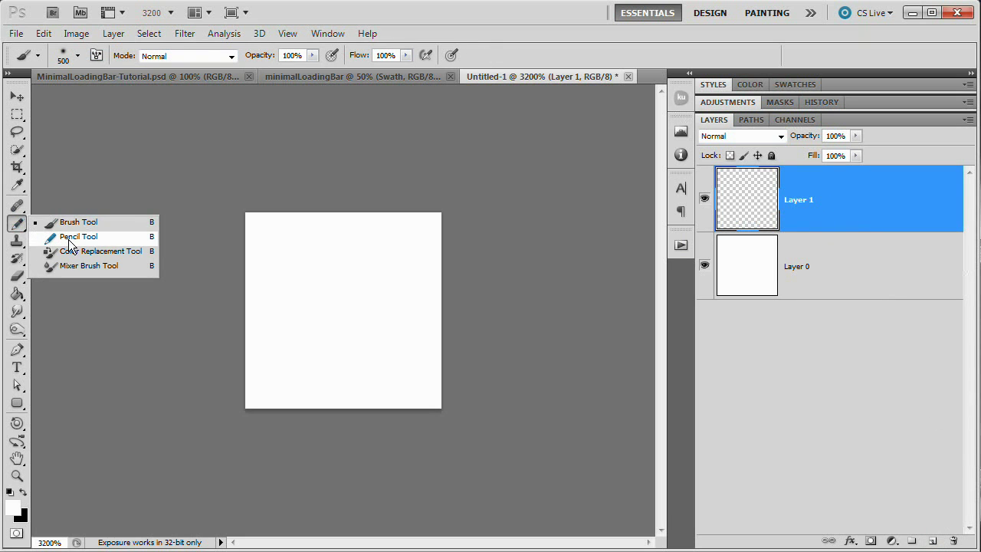
click(69, 238)
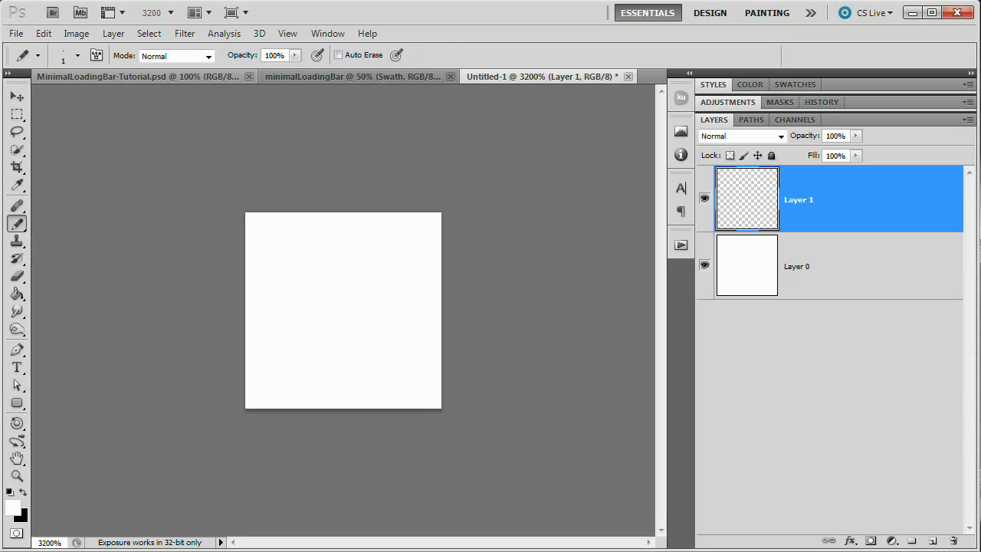
key(x)
click(305, 273)
click(403, 249)
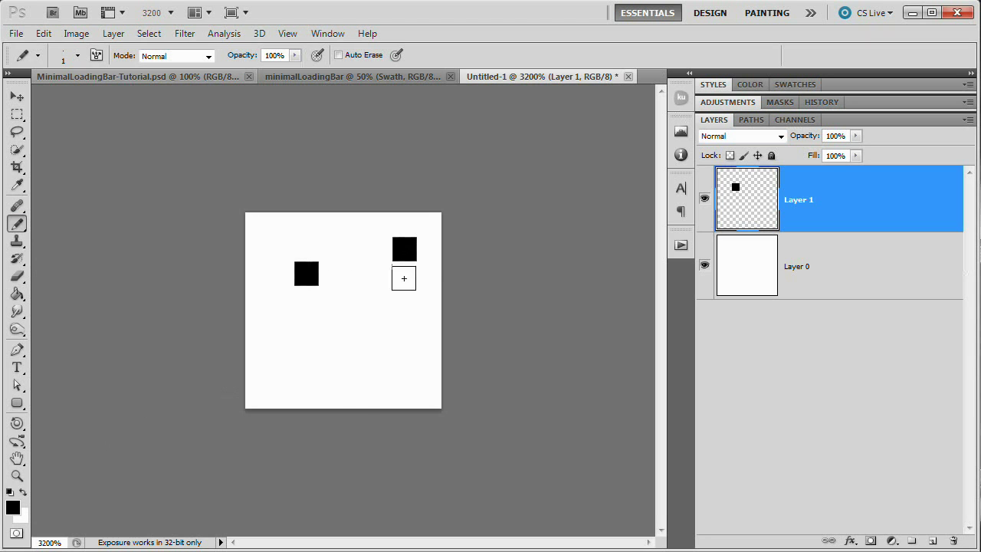
click(355, 396)
click(282, 321)
click(380, 298)
click(380, 348)
click(330, 347)
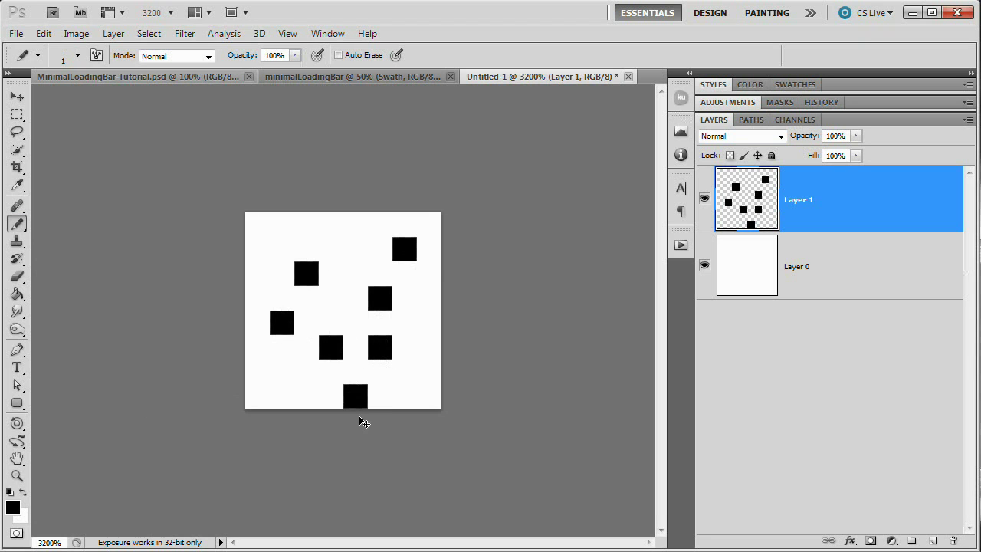
key(ctrl+alt+z)
key(ctrl+alt+z)
key(ctrl+alt+z)
key(ctrl+alt+z)
key(ctrl+alt+z)
key(ctrl+alt+z)
key(ctrl+alt+z)
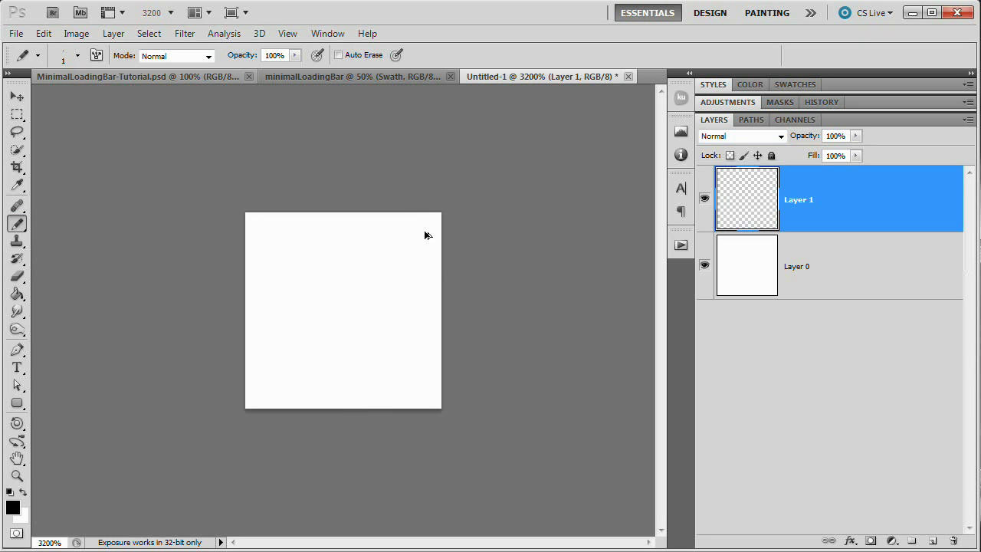
Draw a black three-pixel-wide diagonal stripe on Layer 1 from the canvas's upper-right corner to its lower-left corner
click(428, 226)
key(ctrl+alt+z)
click(429, 225)
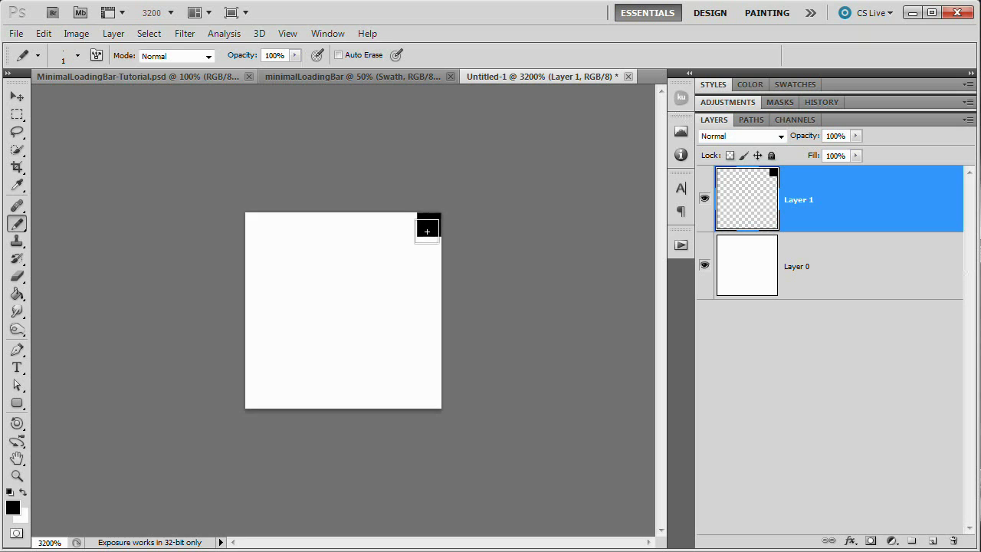
shift+click(257, 394)
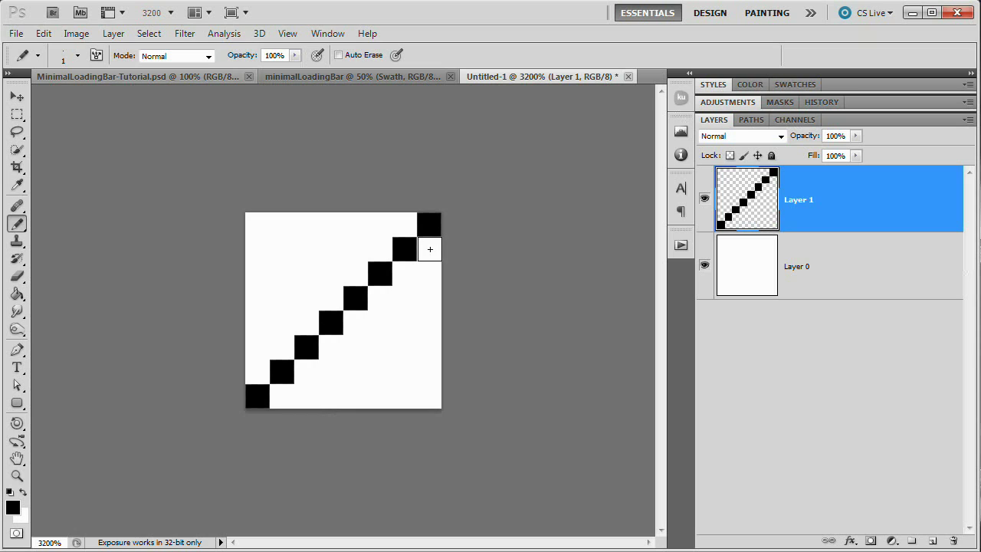
click(430, 250)
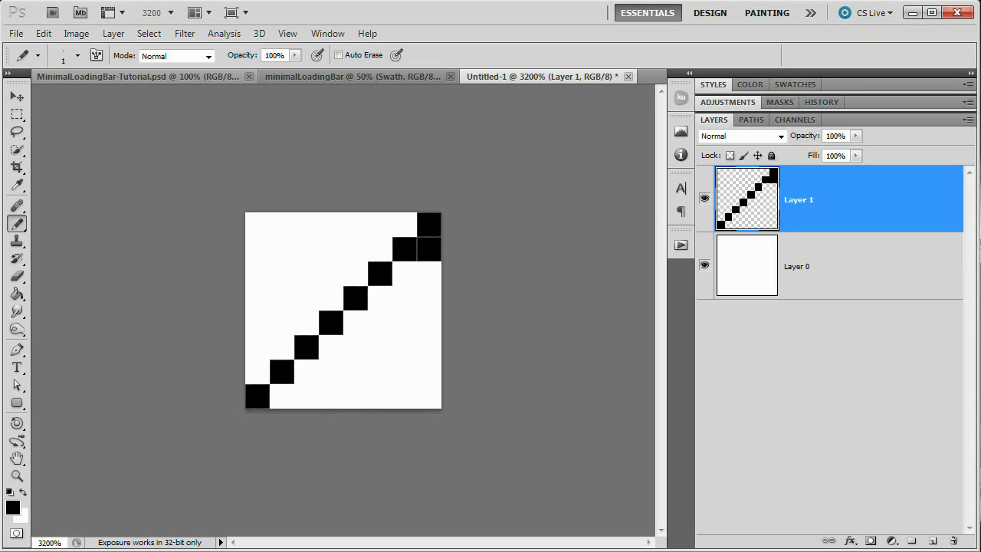
shift+click(280, 398)
click(257, 371)
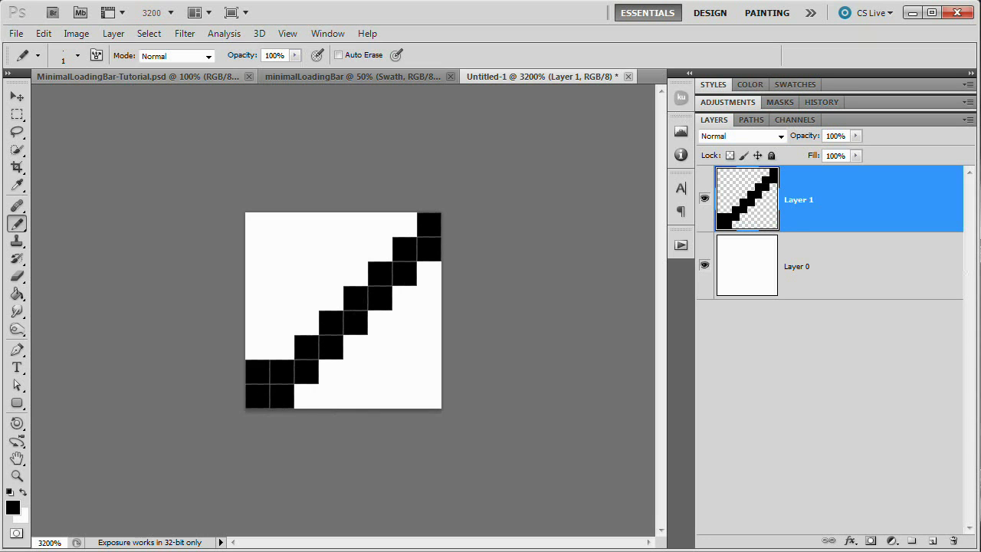
shift+click(404, 226)
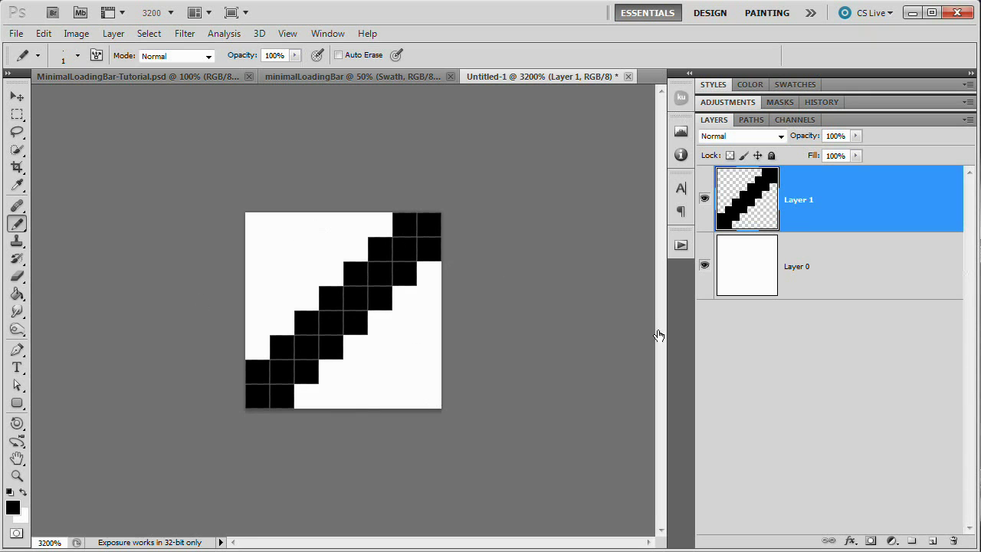
Delete the white Layer 0 beneath the diagonal stripe
click(824, 261)
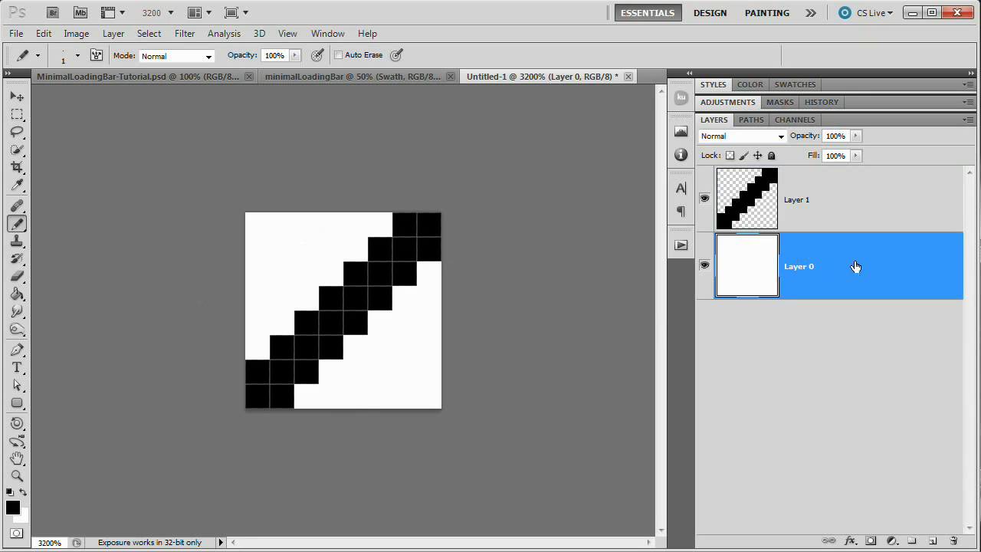
click(954, 541)
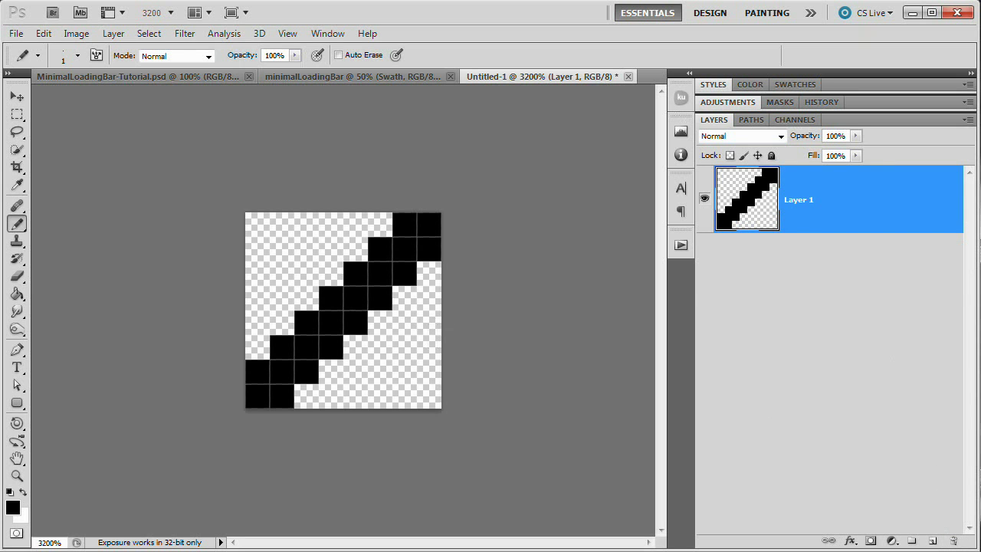
Define the diagonal stripe tile as a pattern under its default name and close the Untitled-1 document
click(43, 34)
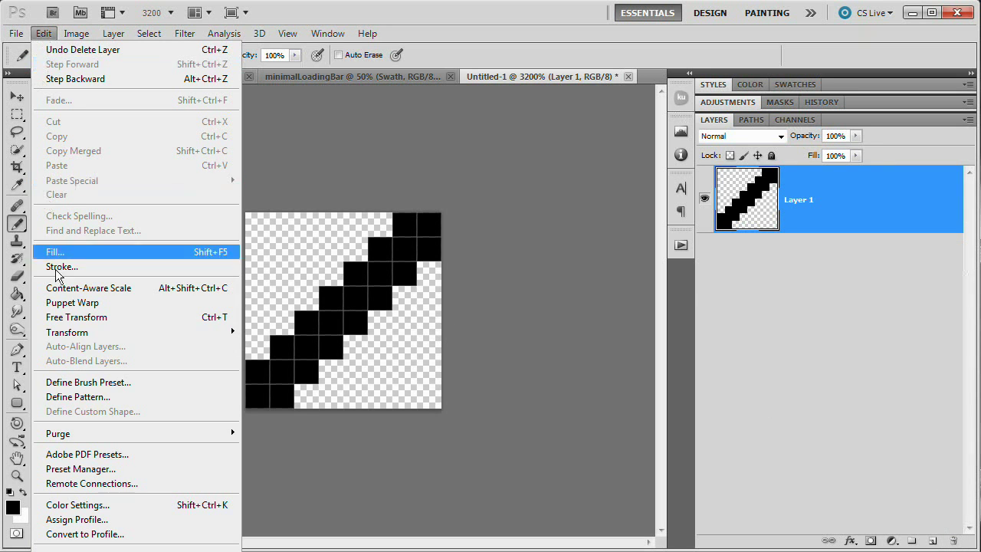
click(94, 397)
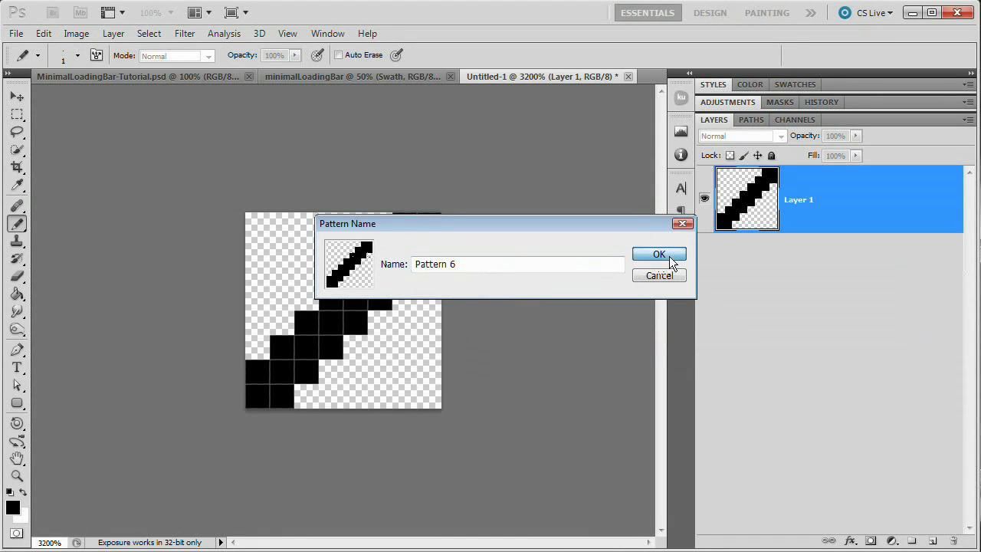
click(664, 255)
click(628, 77)
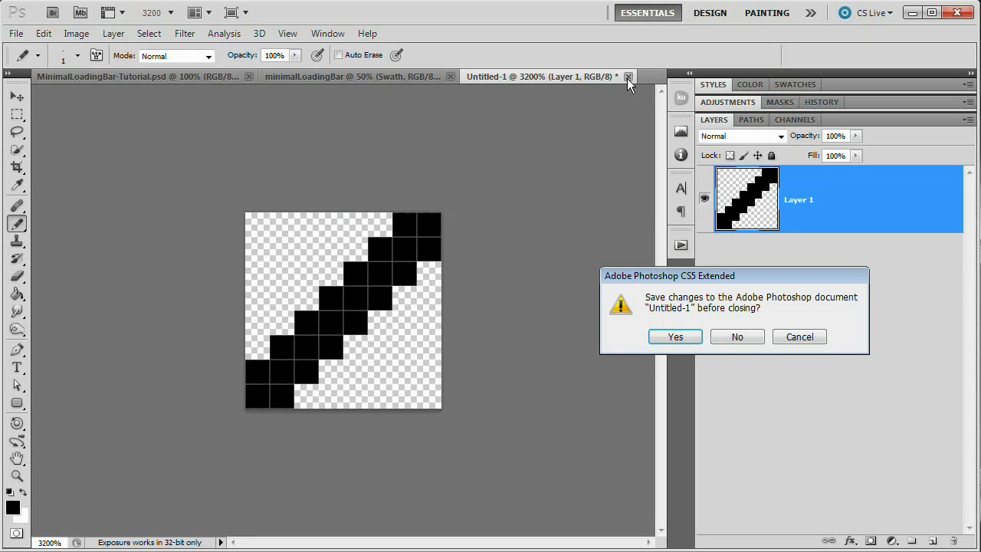
key(Return)
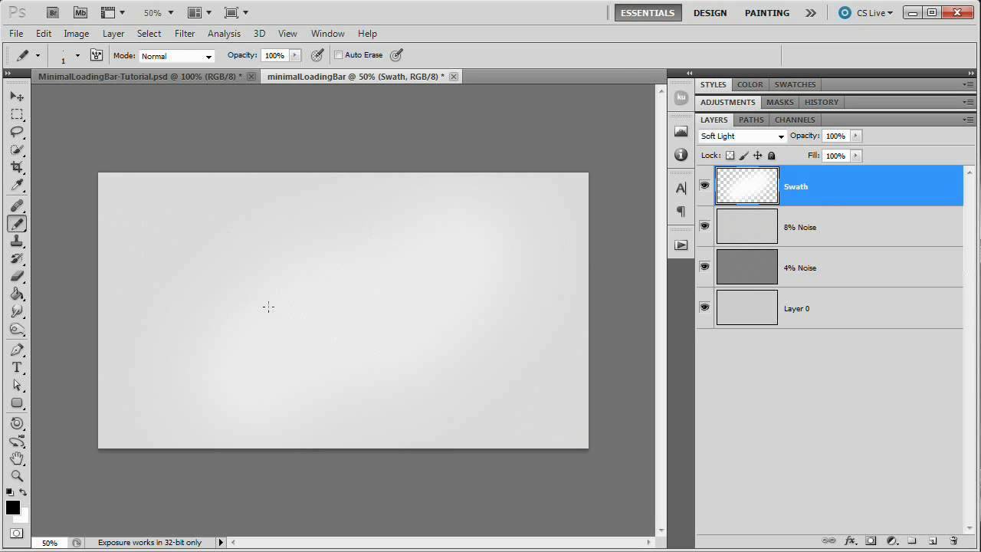
Draw a horizontal rounded rectangle path about 13 px high with a 6 px corner radius across the middle of the canvas
scroll(332, 312, up, 4)
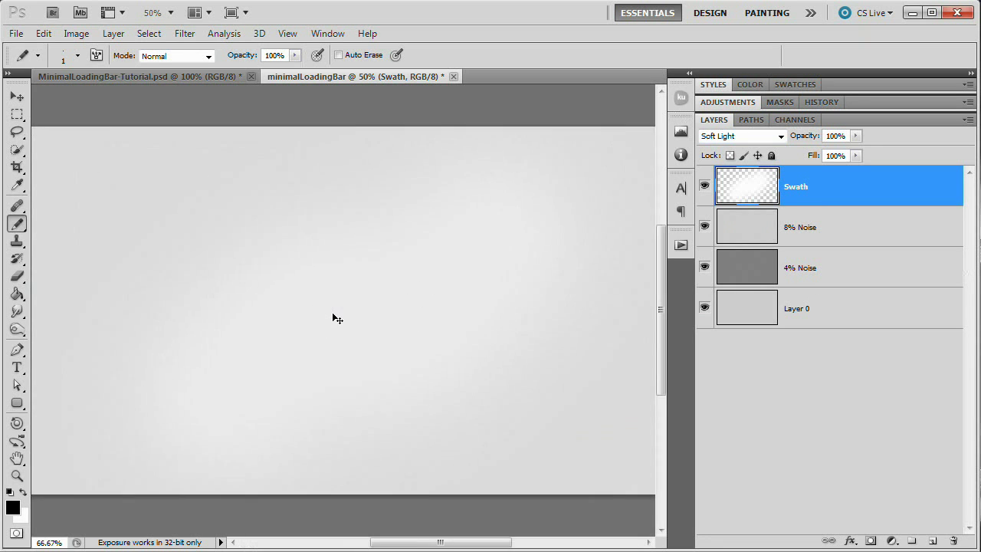
scroll(332, 313, down, 1)
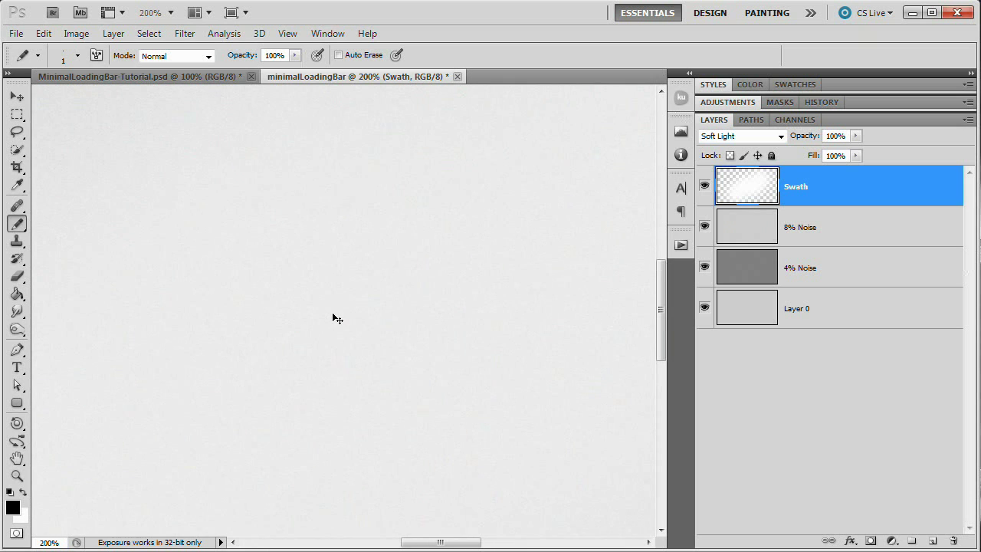
click(18, 401)
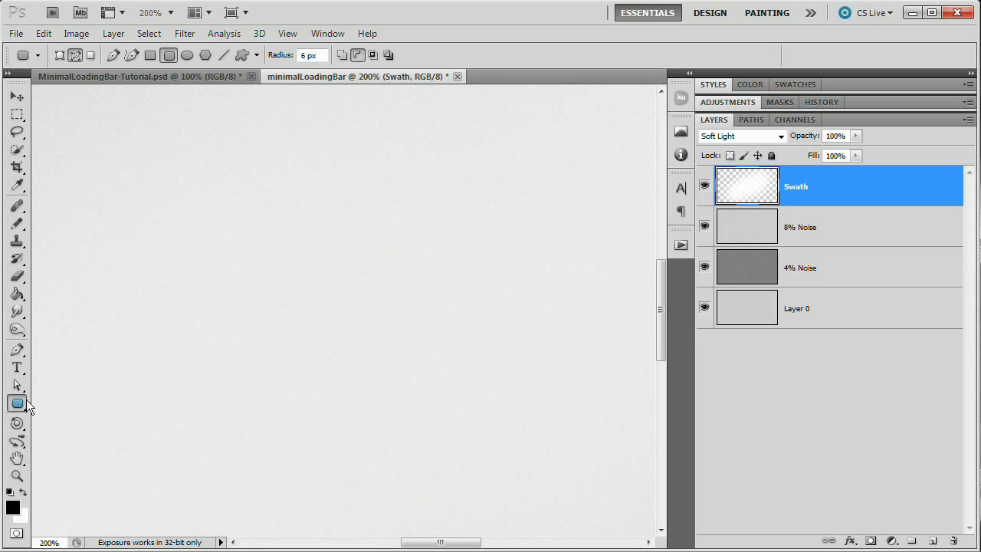
drag(19, 405, 68, 420)
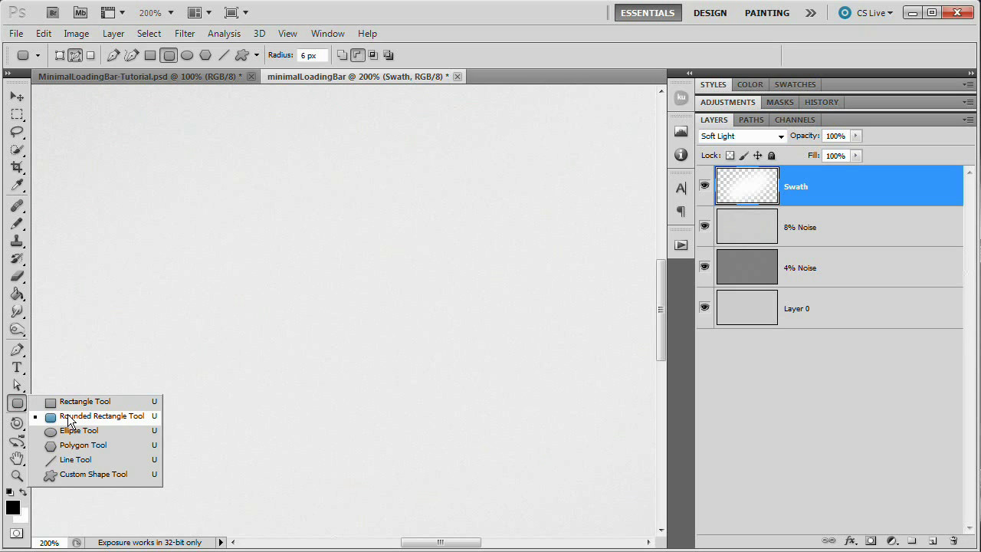
click(68, 420)
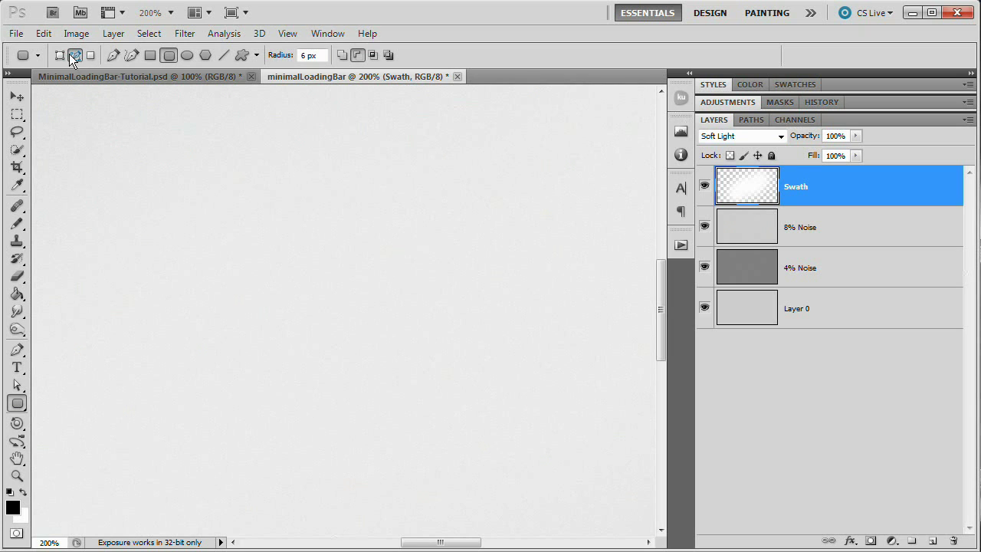
click(304, 56)
drag(79, 286, 642, 306)
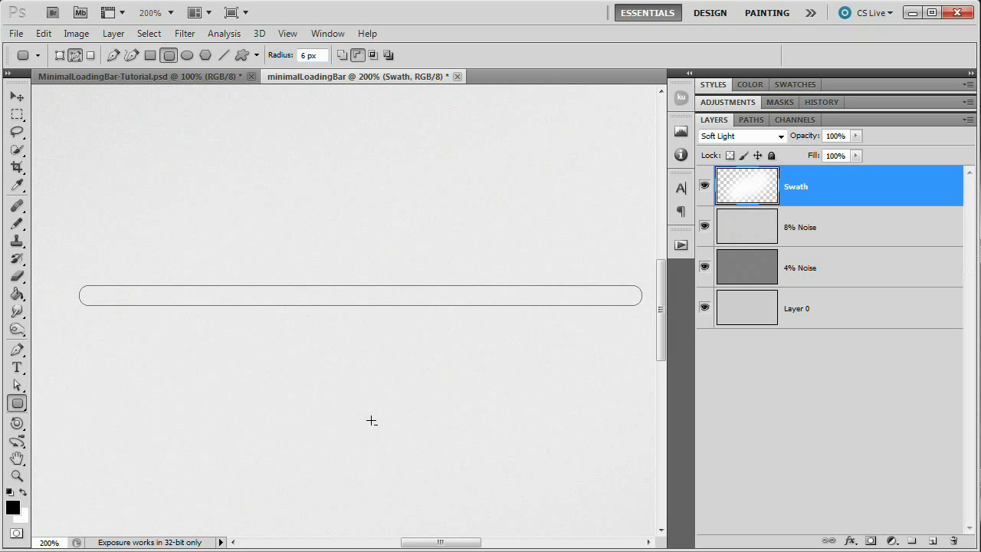
Measure the rounded path's height with a rectangular marquee selection and the Info readout, and clear the selection
key(ctrl+minus)
key(ctrl+minus)
key(ctrl+minus)
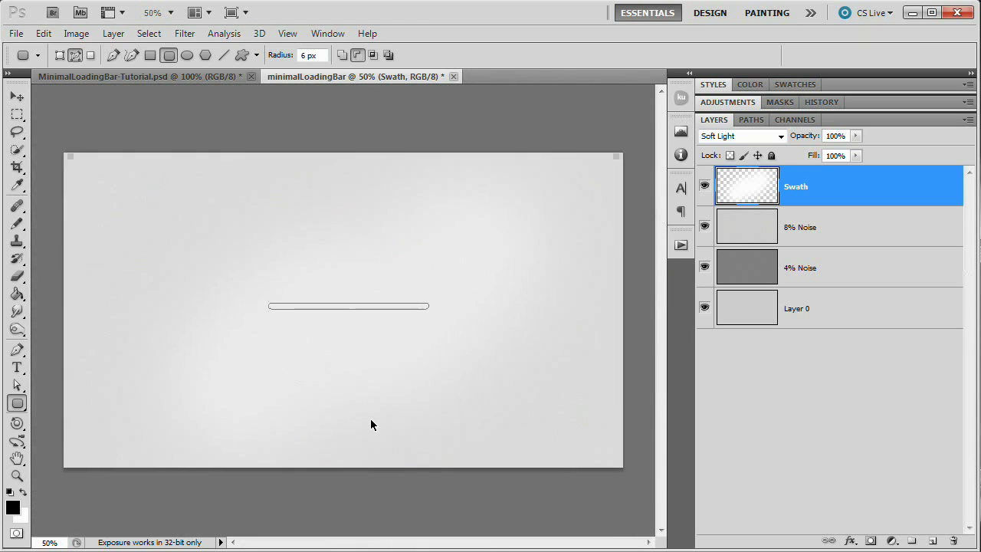
key(ctrl+plus)
key(ctrl+plus)
key(ctrl+plus)
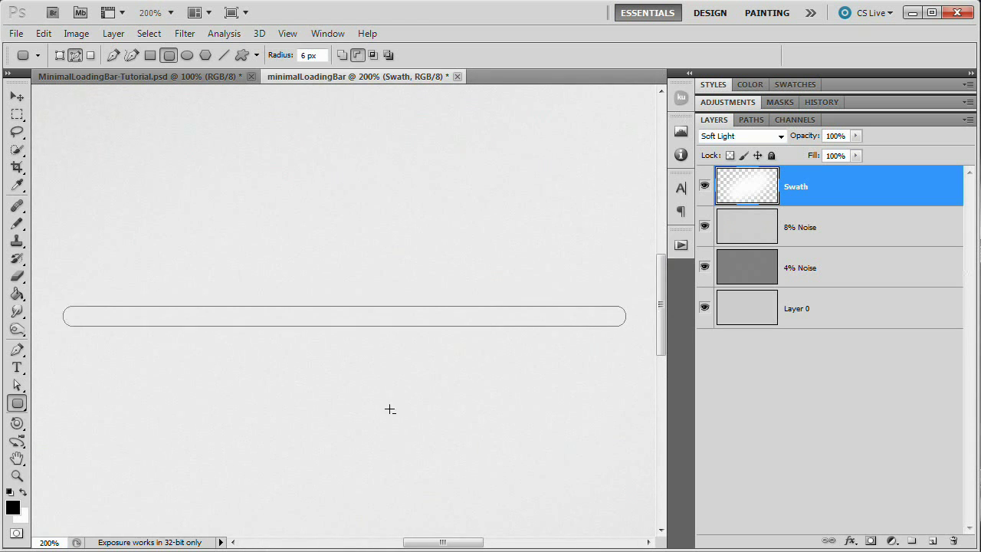
drag(390, 409, 411, 413)
mouse_move(499, 341)
mouse_down()
mouse_move(472, 340)
mouse_move(486, 340)
mouse_up()
drag(17, 114, 47, 111)
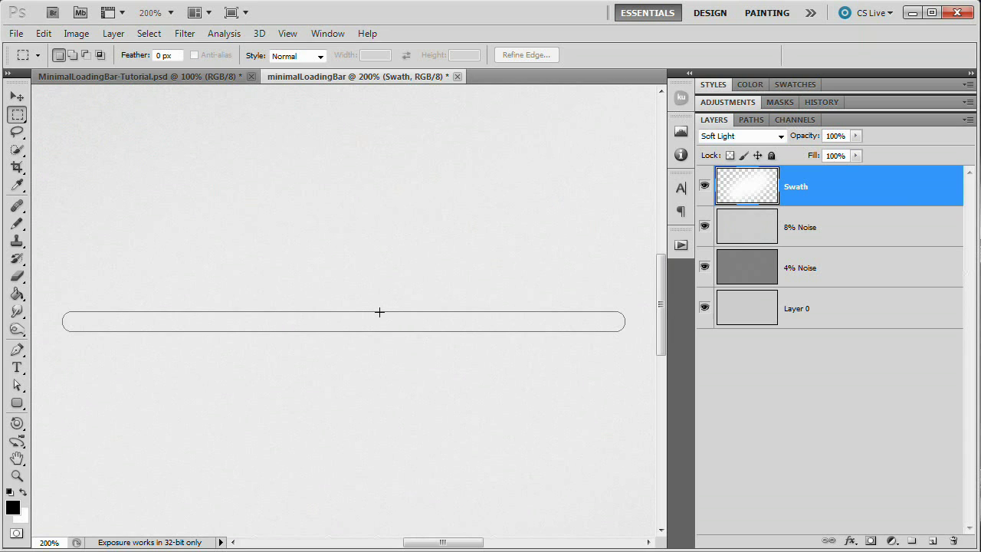
drag(405, 326, 409, 330)
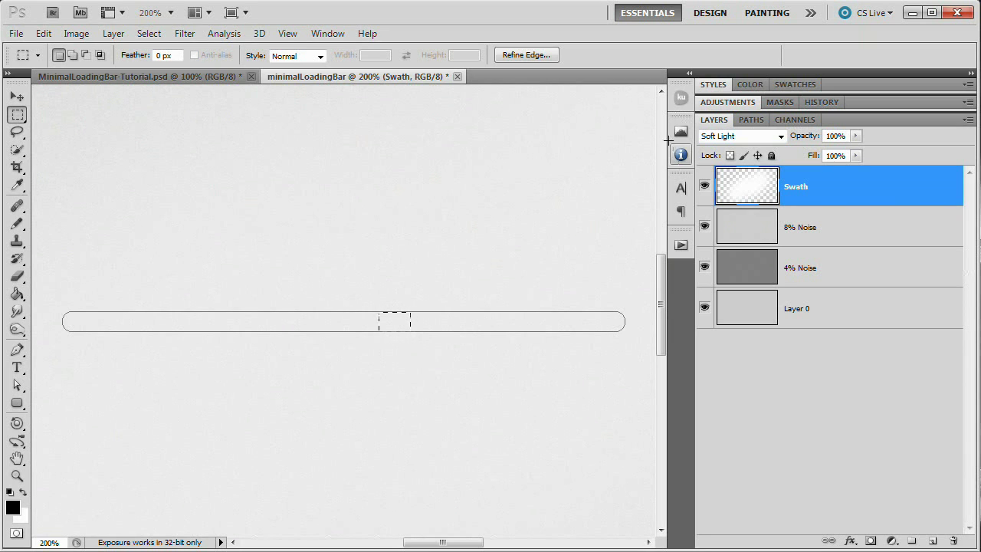
click(327, 34)
click(373, 283)
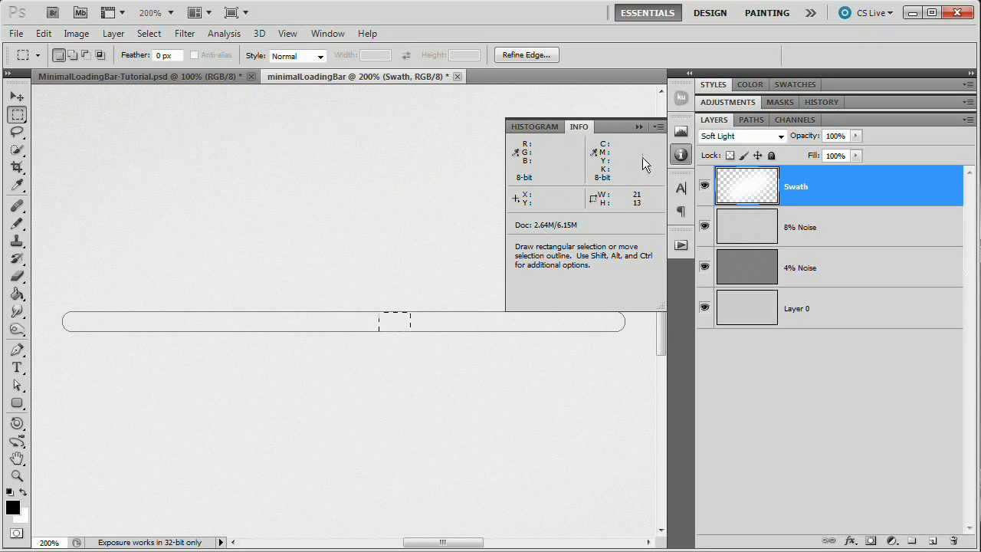
click(680, 154)
click(434, 368)
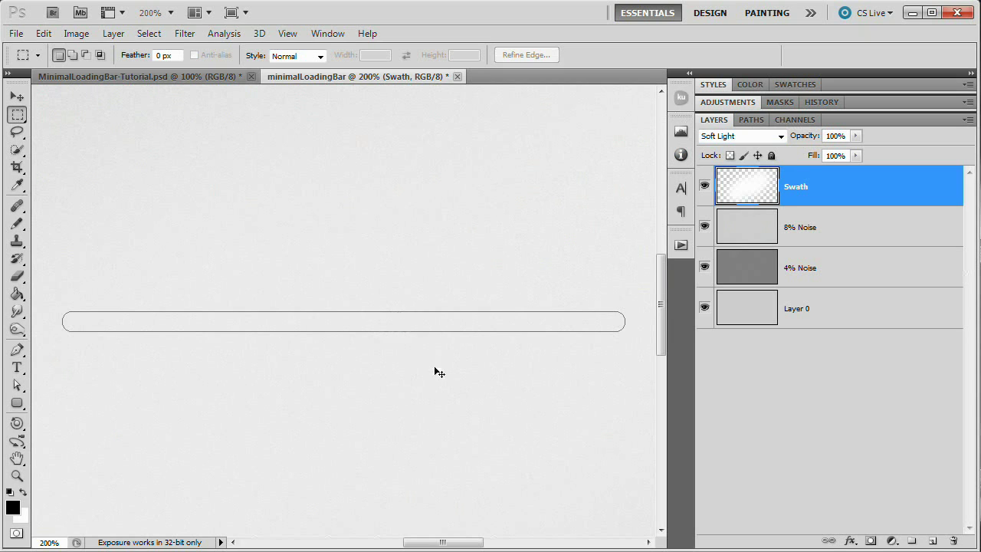
Delete the Work Path and draw a thinner horizontal rounded rectangle path about 6 px high in its place
click(753, 120)
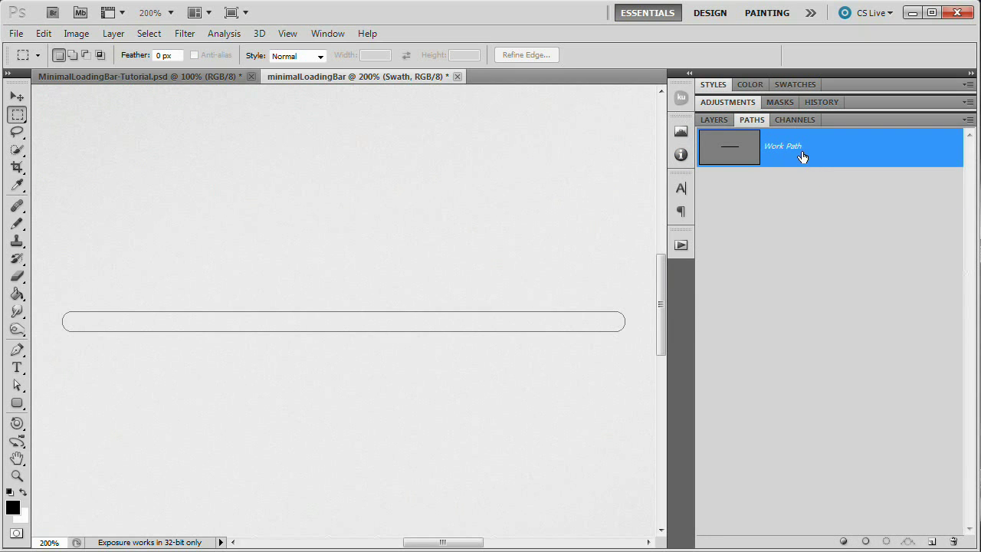
click(955, 541)
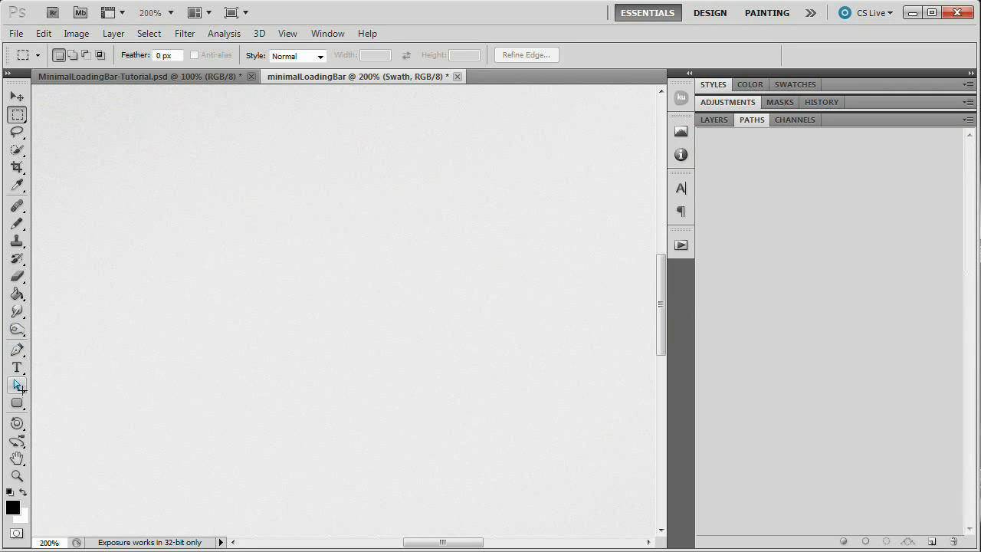
click(17, 404)
drag(122, 254, 606, 263)
Measure the thinner path's height with a small marquee selection in the Info readout, and deselect it
click(17, 114)
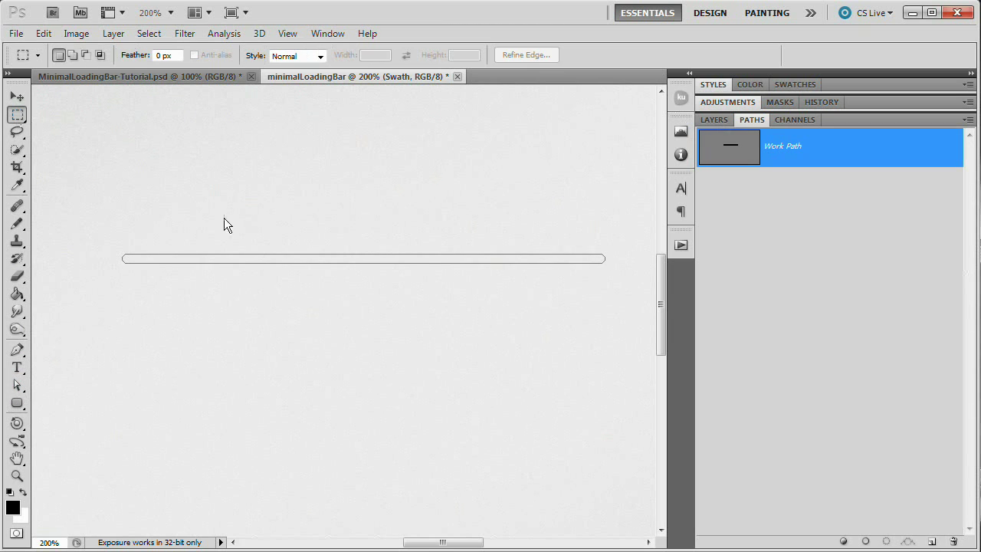
drag(289, 253, 307, 260)
drag(308, 260, 307, 260)
click(681, 154)
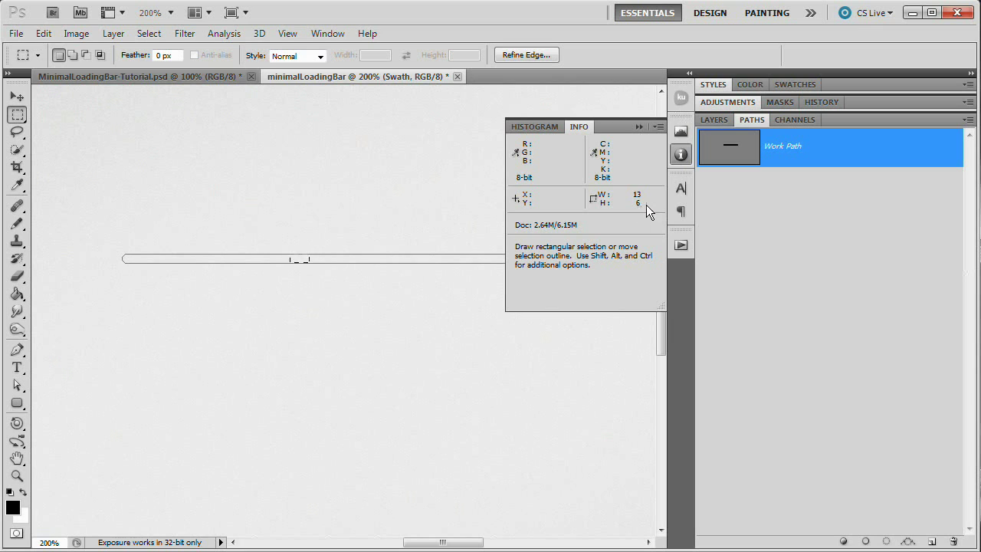
click(680, 154)
key(ctrl+d)
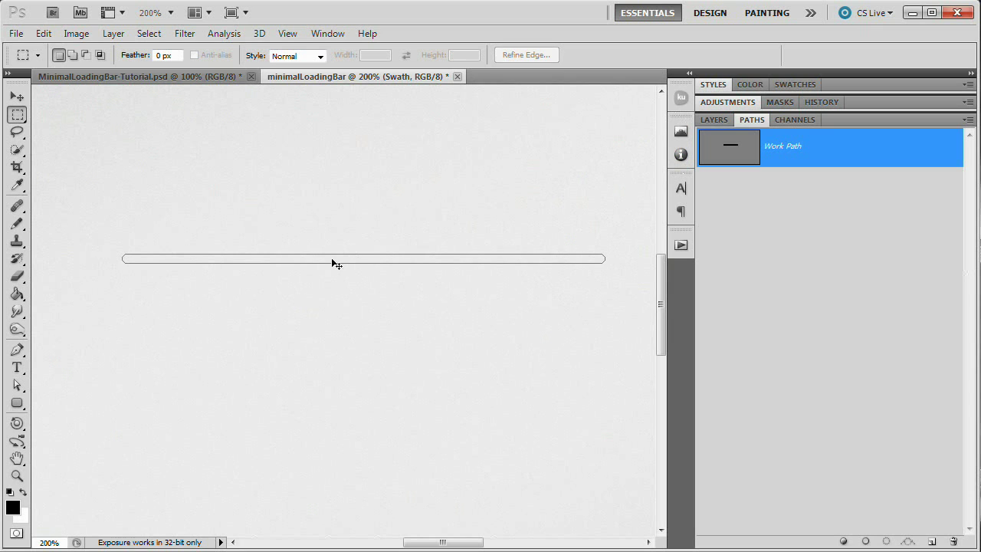
Create a Solid Color fill layer named Track from the path above the Swath layer, colored white (ffffff)
key(space)
drag(459, 277, 464, 322)
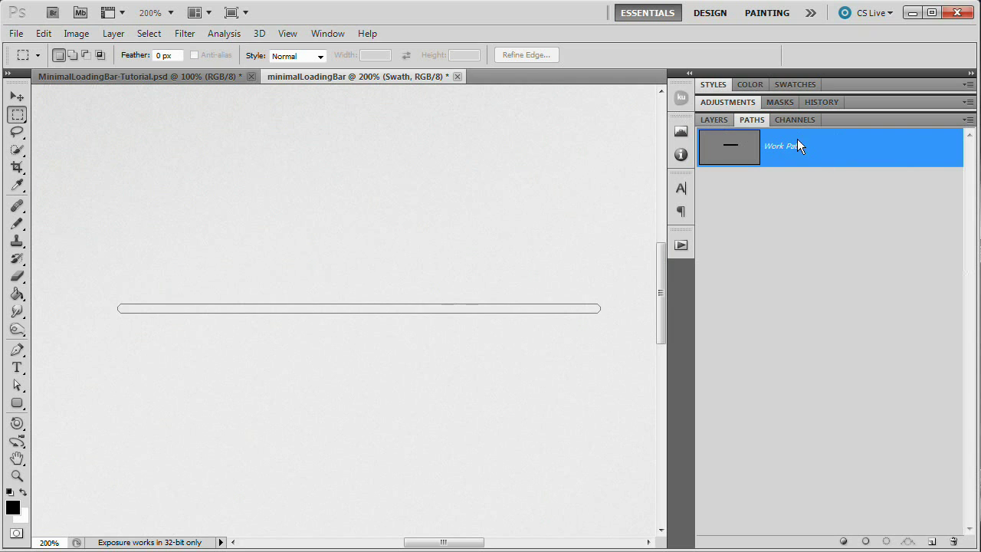
click(714, 119)
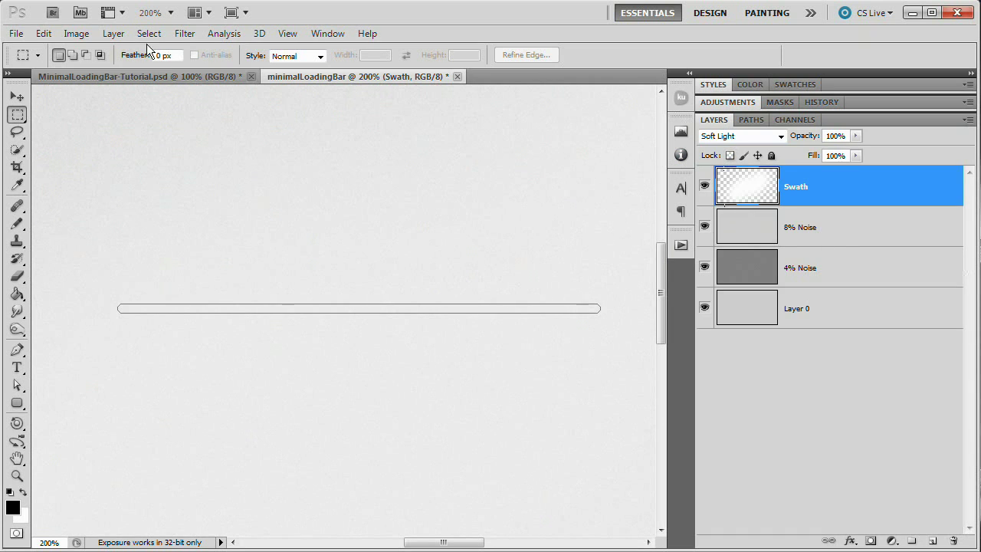
click(118, 34)
mouse_move(175, 153)
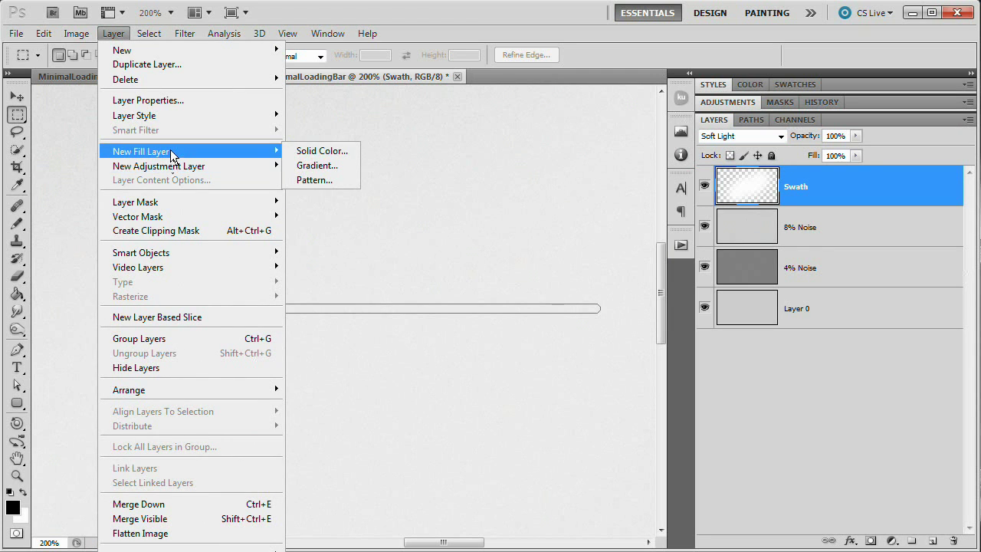
click(312, 153)
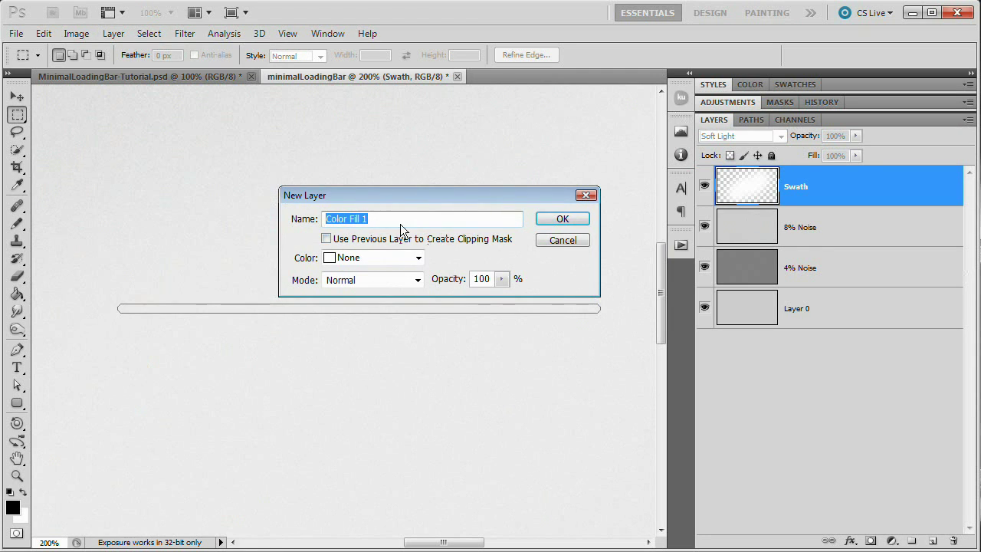
text(Track)
click(563, 219)
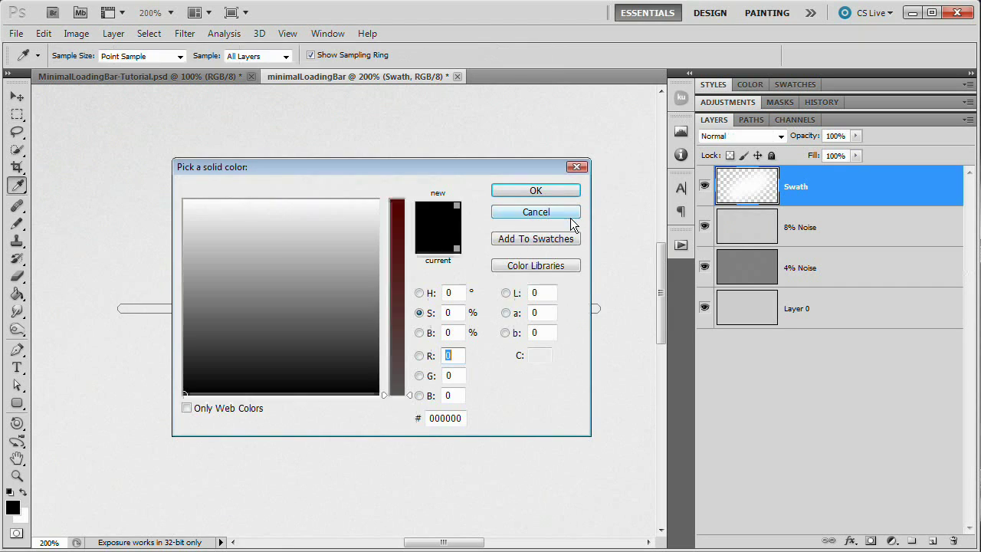
drag(276, 246, 138, 171)
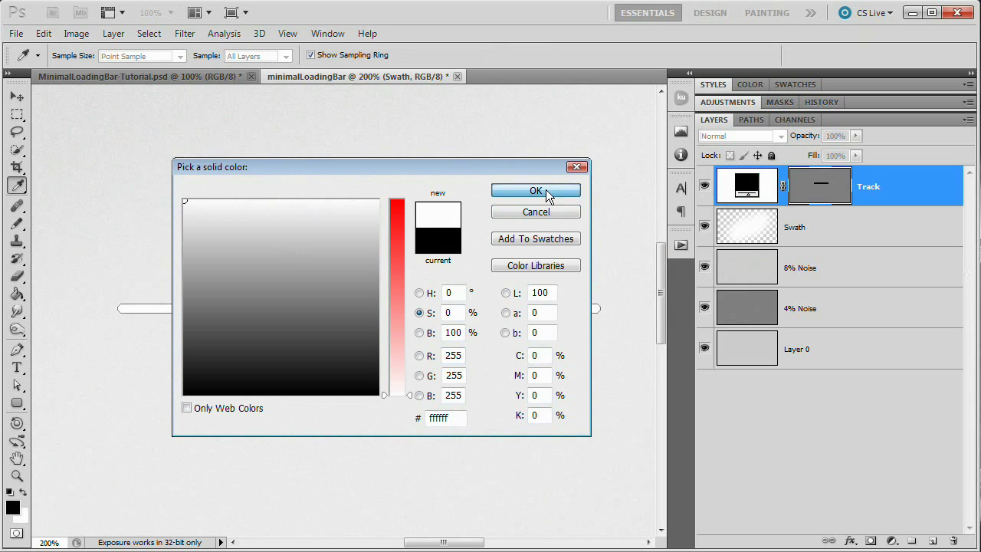
click(546, 190)
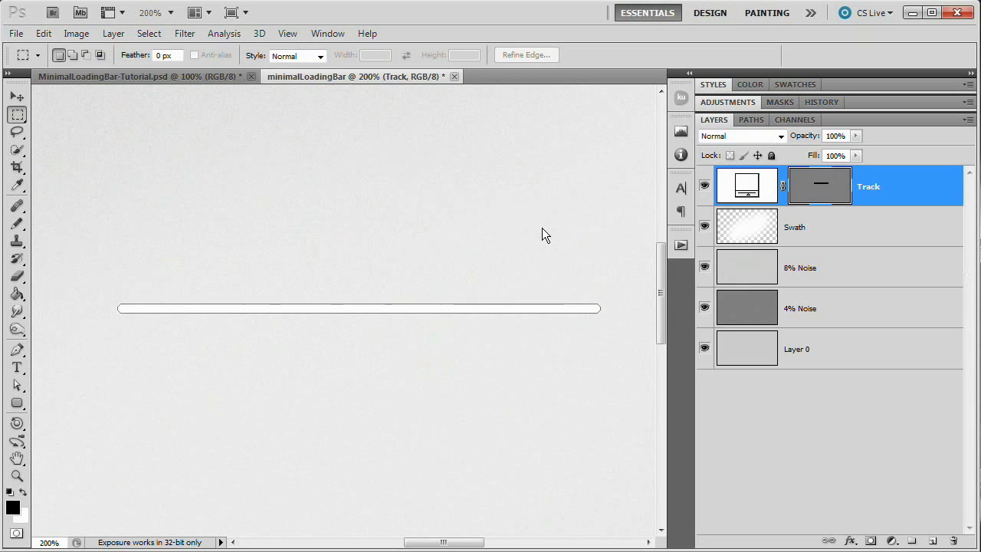
Lower the Track layer's Fill to 0% while keeping its opacity at 100%
click(855, 155)
drag(855, 170, 777, 172)
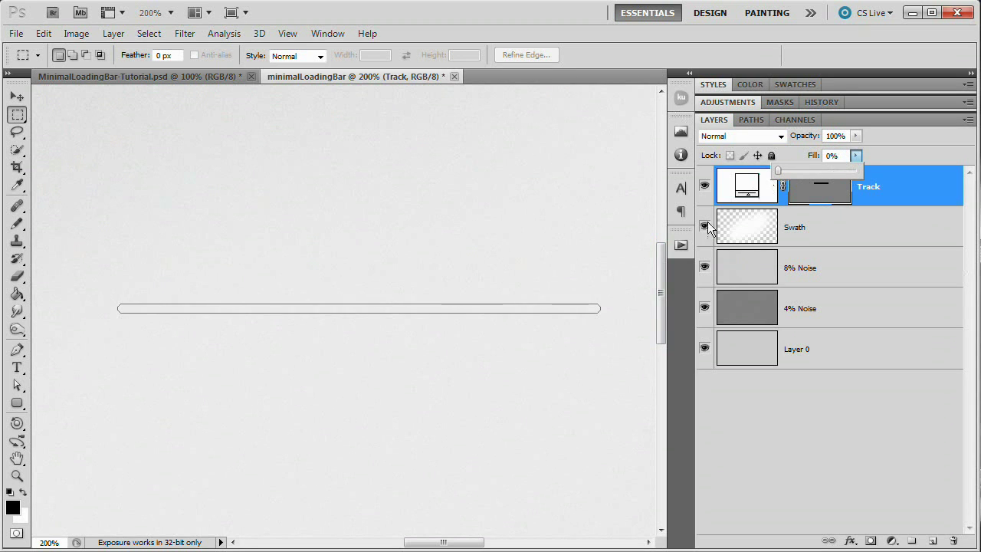
click(302, 327)
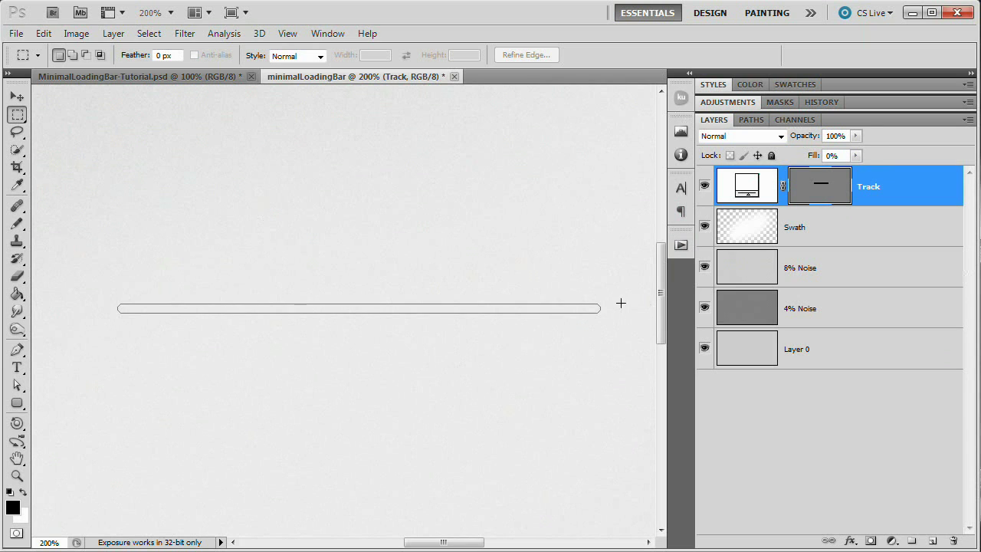
Add a Drop Shadow layer style to the Track layer and set its blend mode to Normal
click(113, 33)
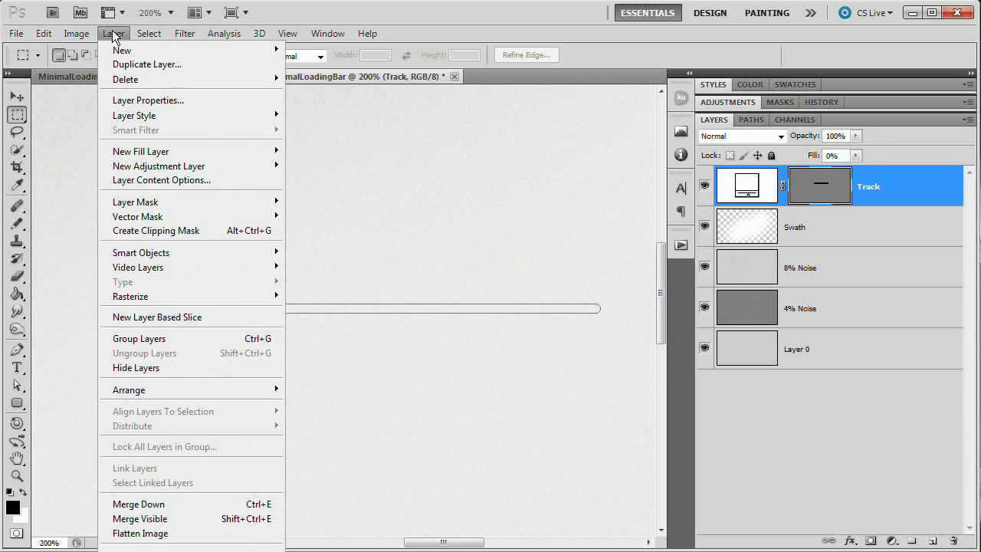
mouse_move(184, 116)
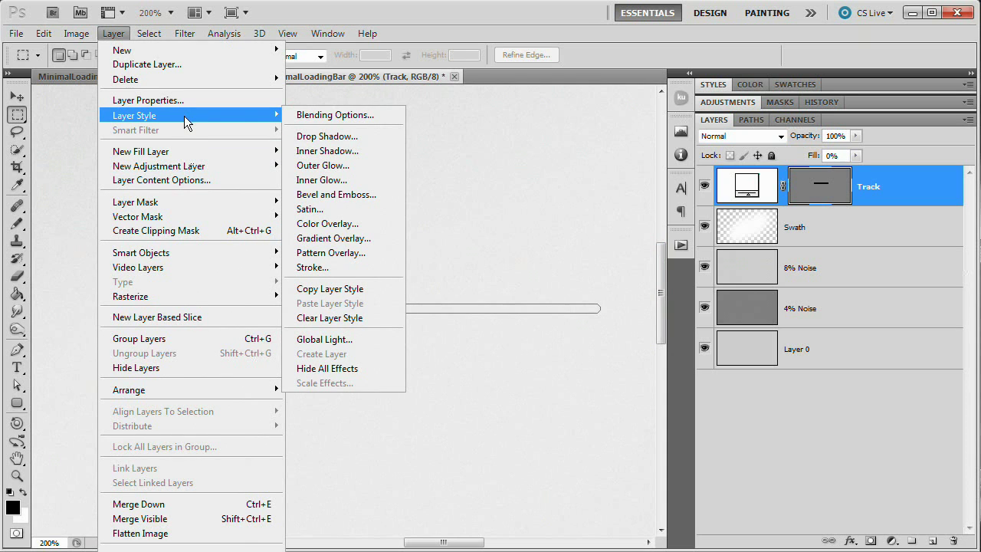
click(352, 139)
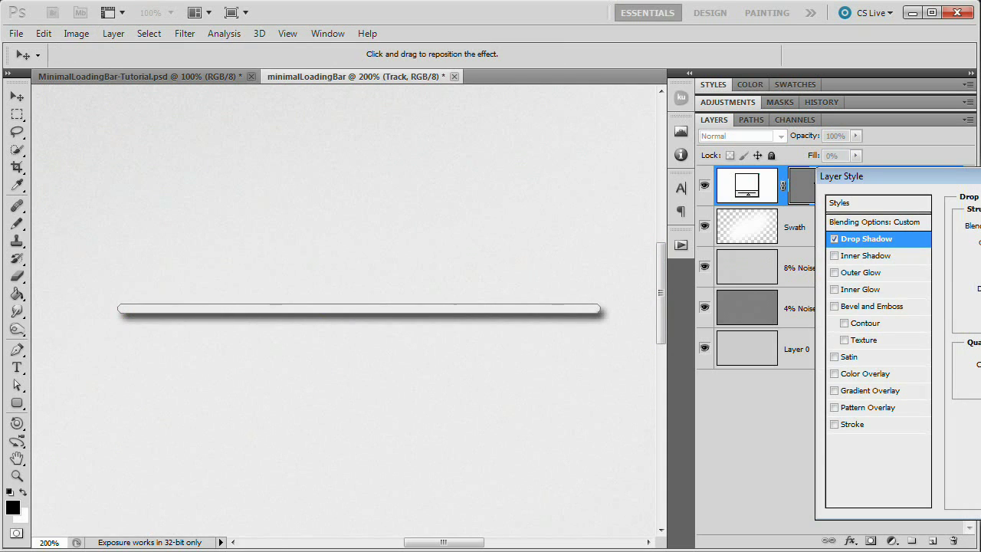
drag(904, 176, 582, 144)
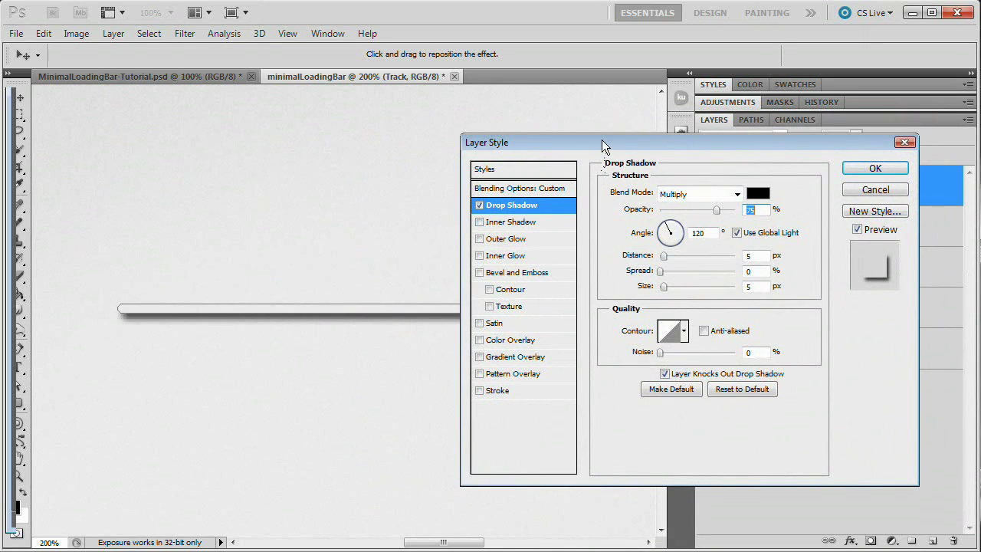
click(736, 194)
click(709, 214)
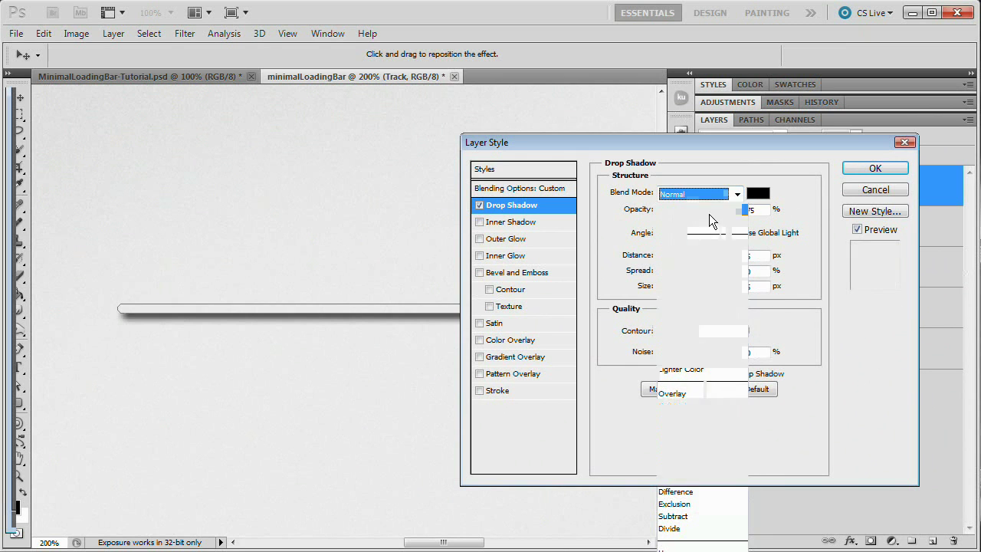
Set the Track layer's Drop Shadow color to white (ffffff)
click(758, 194)
drag(335, 235, 148, 171)
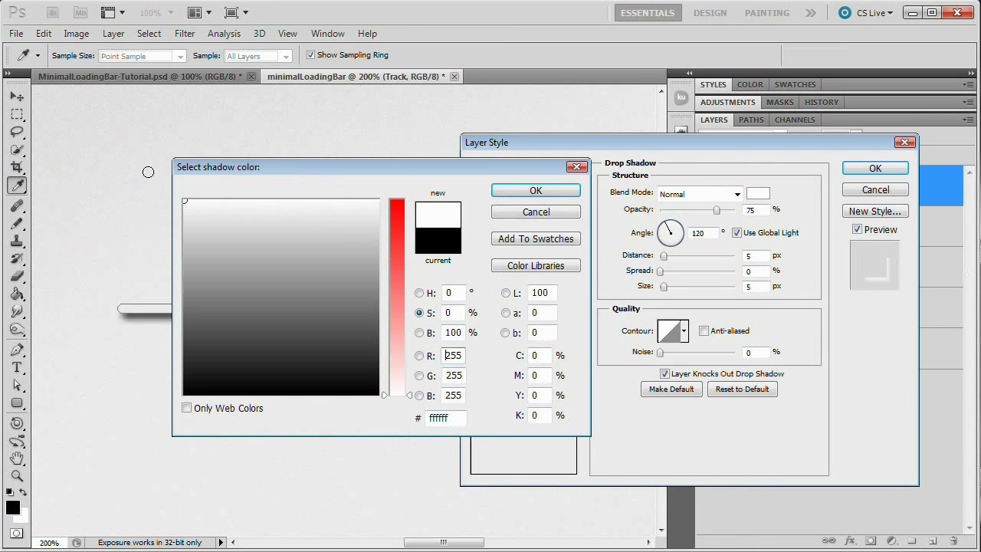
drag(317, 170, 364, 159)
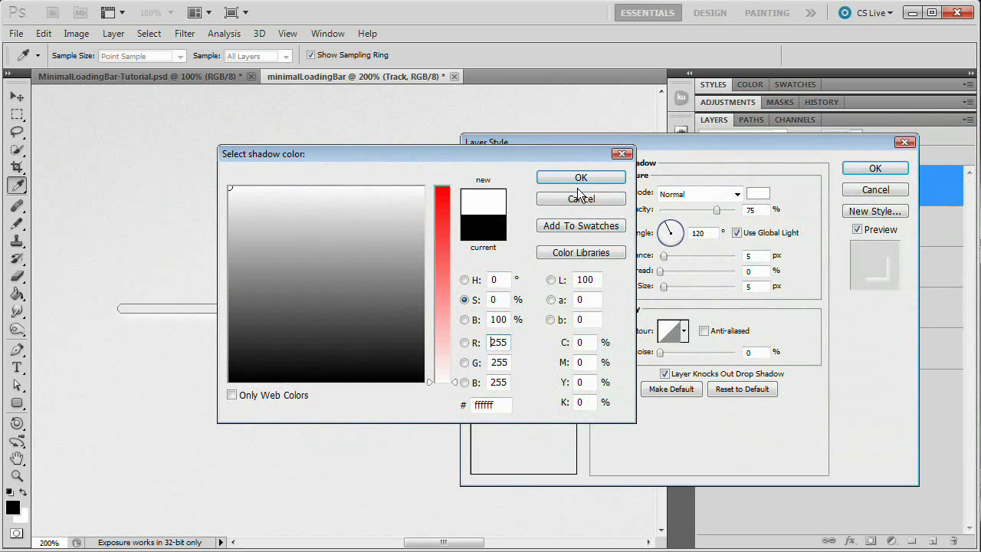
click(611, 178)
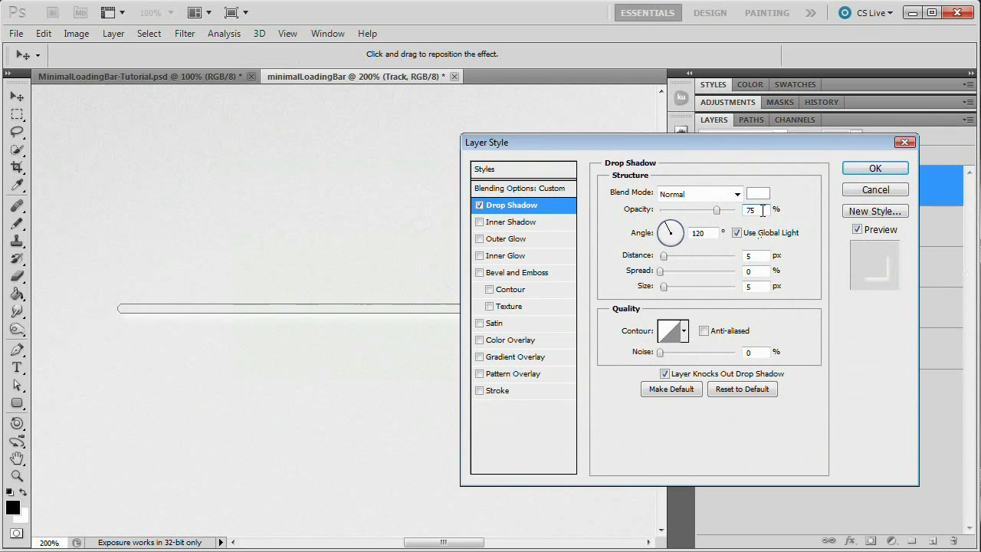
Set the Drop Shadow's opacity to 55%, distance to 1 px and size to 0 px
double_click(762, 211)
text(55)
double_click(755, 256)
text(1)
click(763, 286)
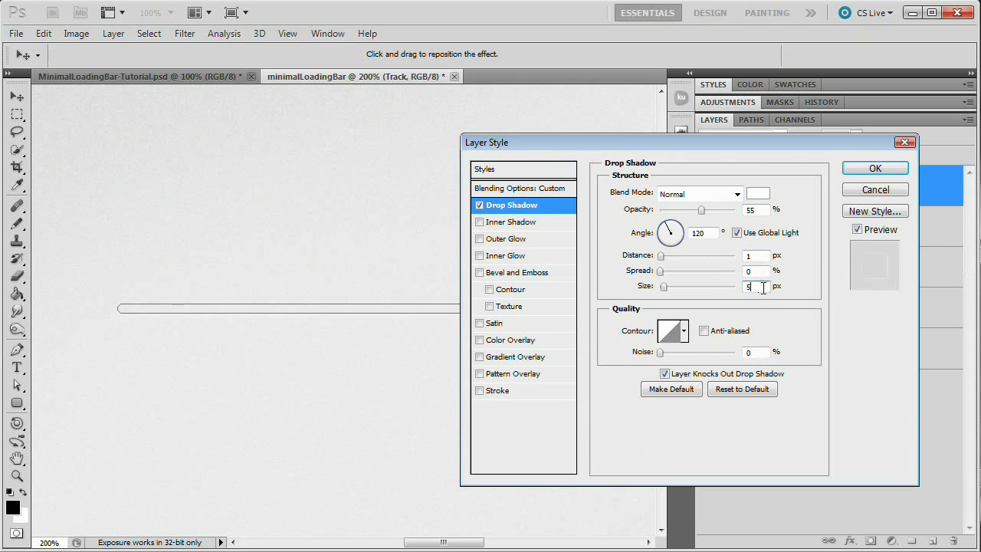
text(0)
Add an Inner Shadow to the Track layer with Normal blend mode and 20% opacity
drag(762, 146, 552, 155)
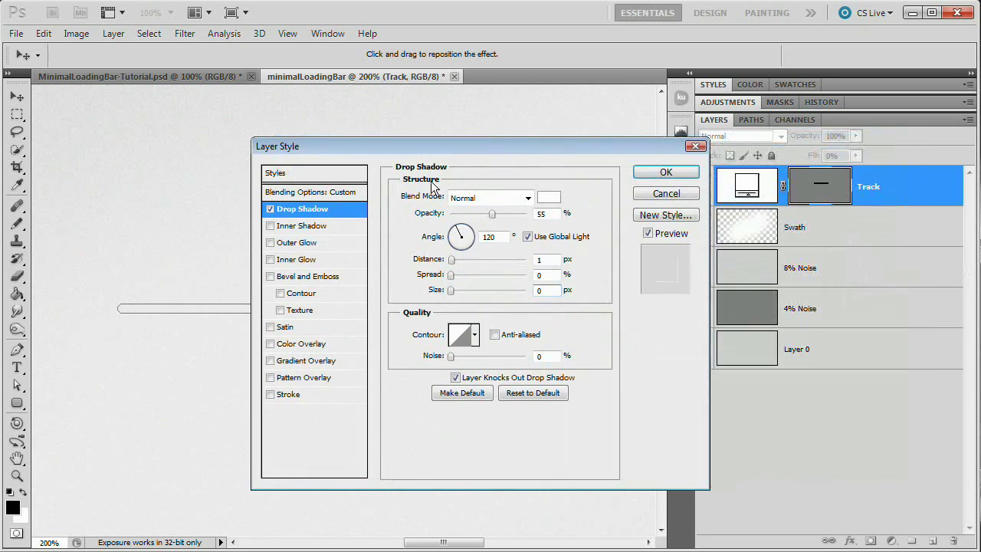
click(270, 226)
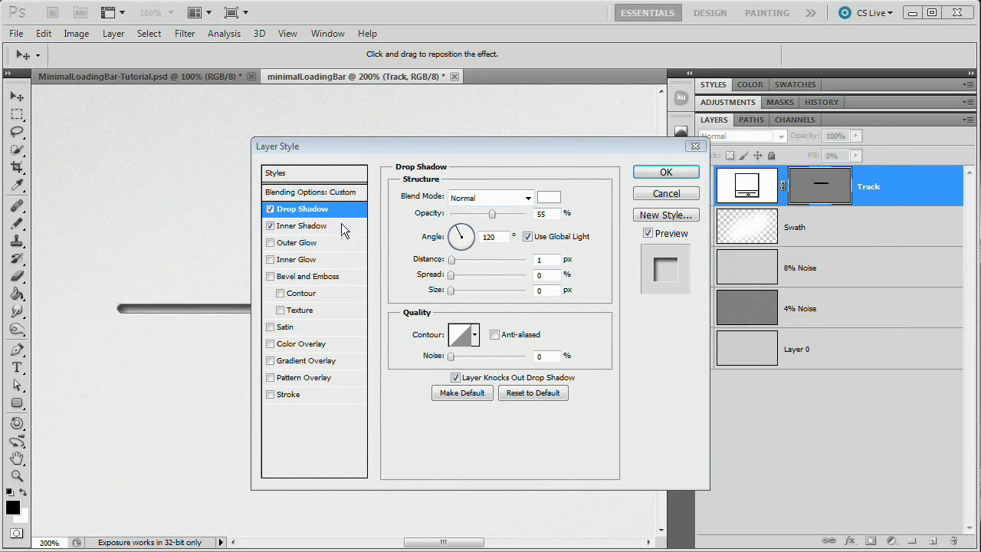
click(299, 226)
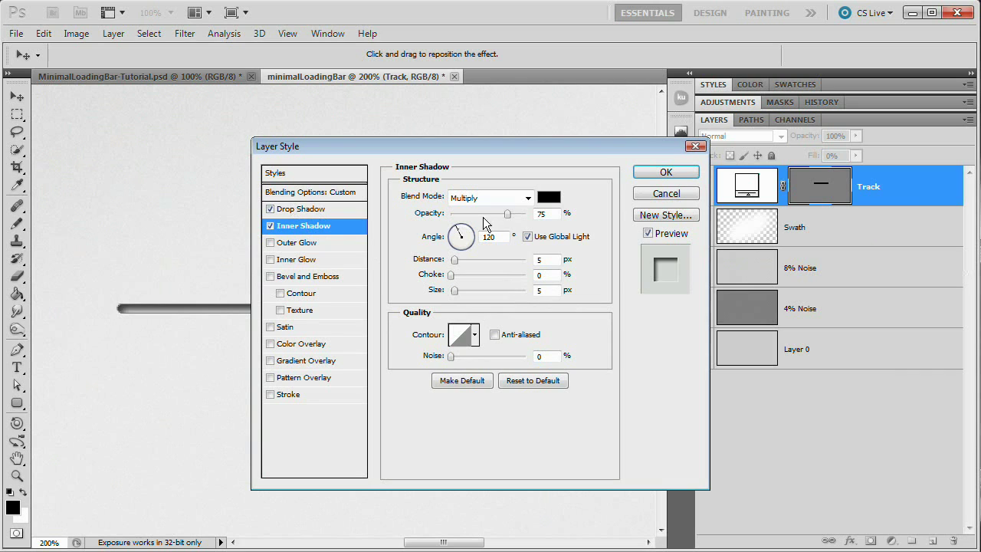
click(526, 198)
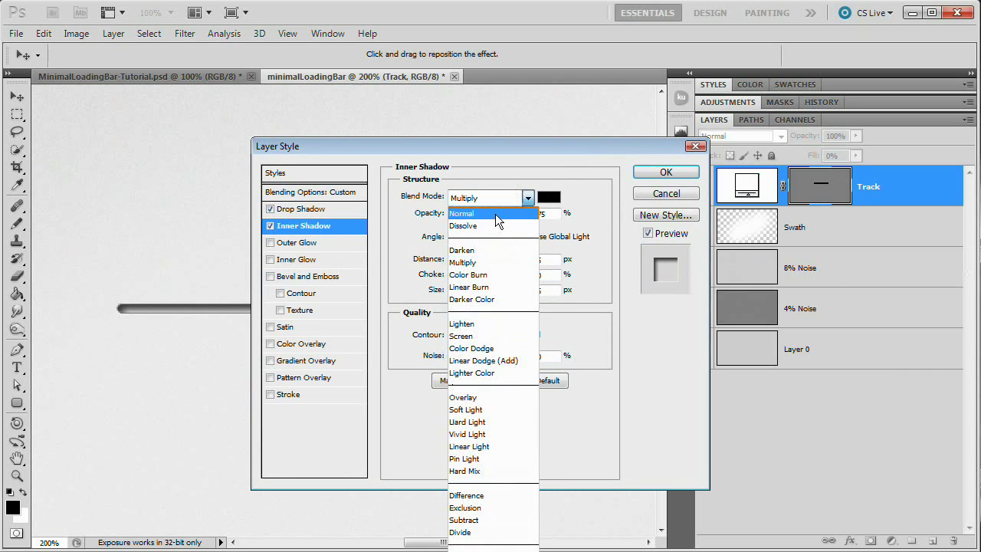
click(528, 205)
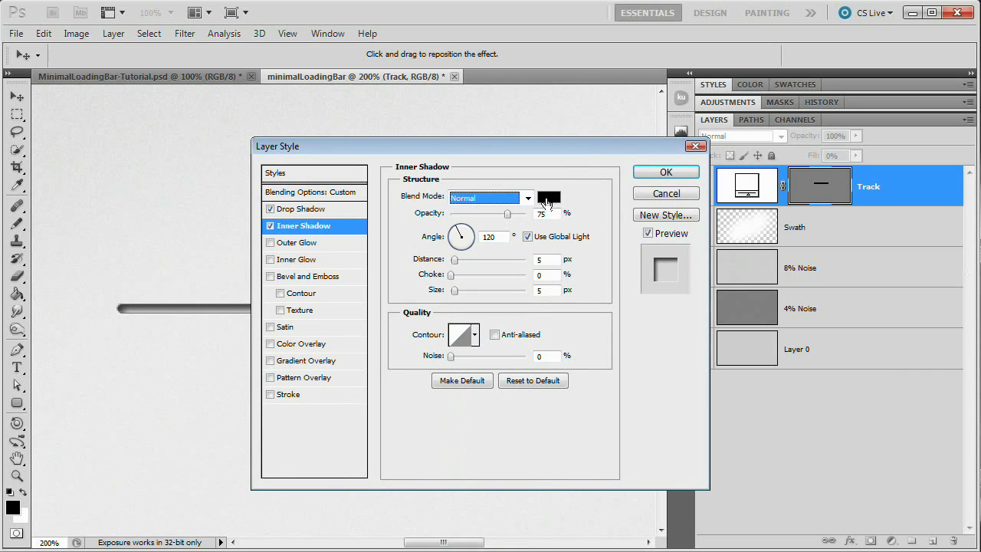
click(544, 214)
text(20)
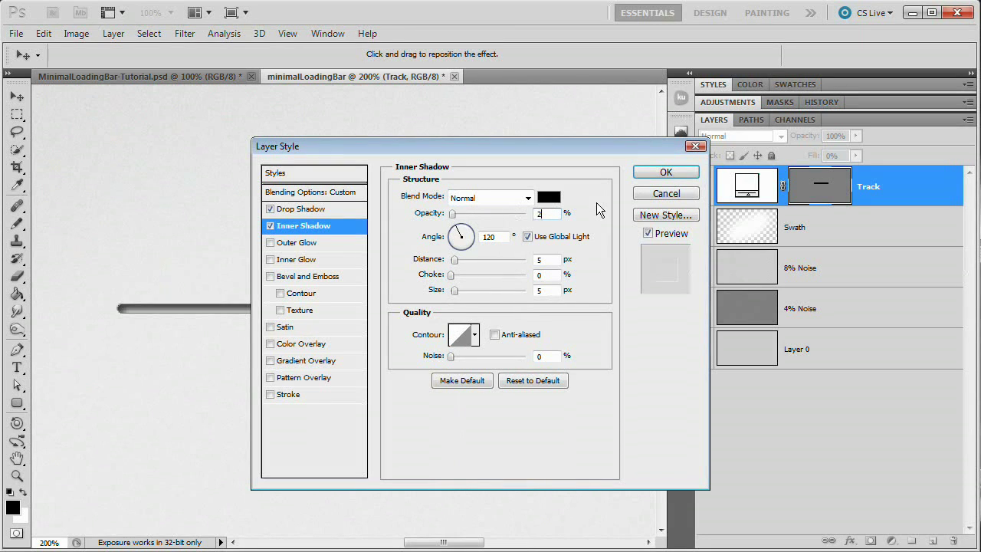
Turn off global light for the Inner Shadow, set angle 90°, distance 1 px and size 0 px, apply the styles and select the Swath layer
click(528, 237)
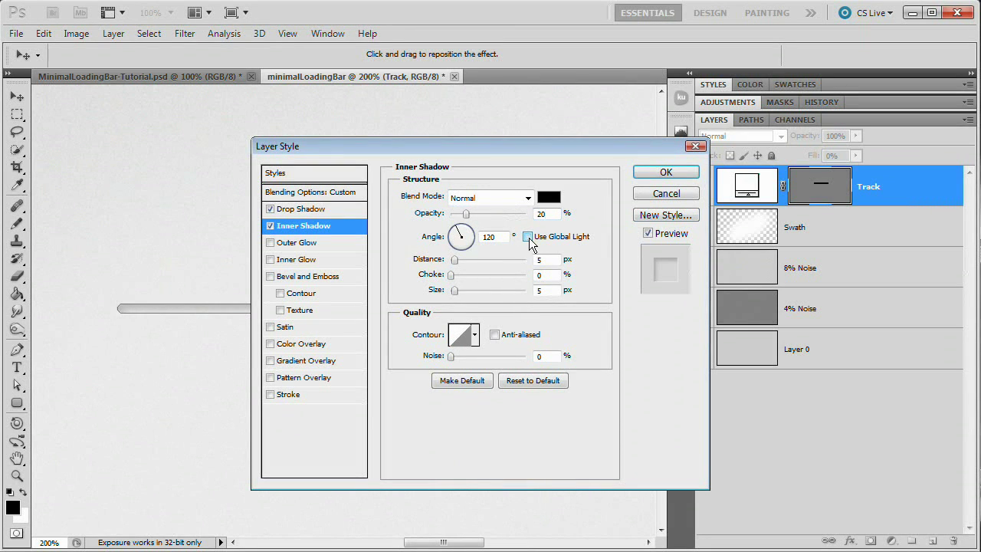
click(490, 237)
text(90)
key(Tab)
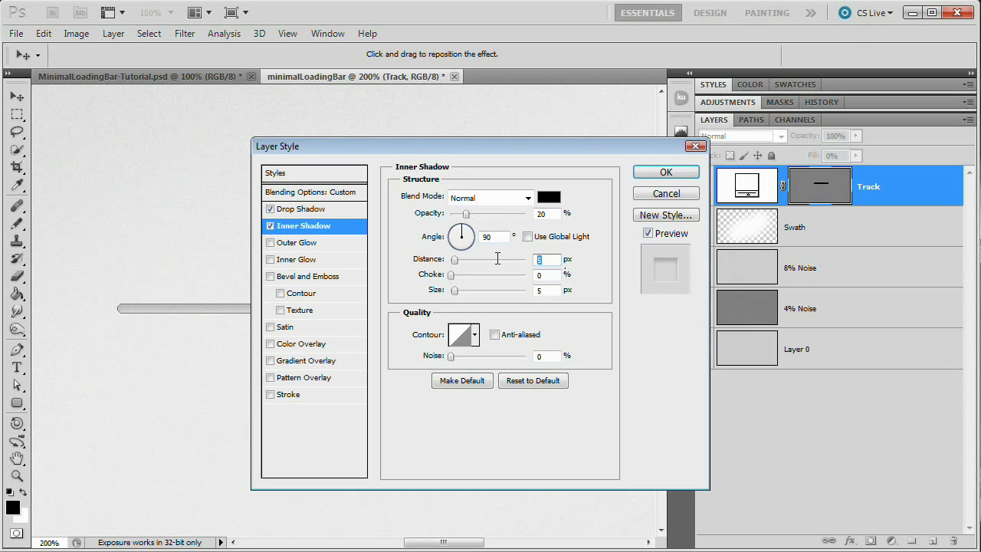
text(1)
key(Tab)
key(Tab)
text(0)
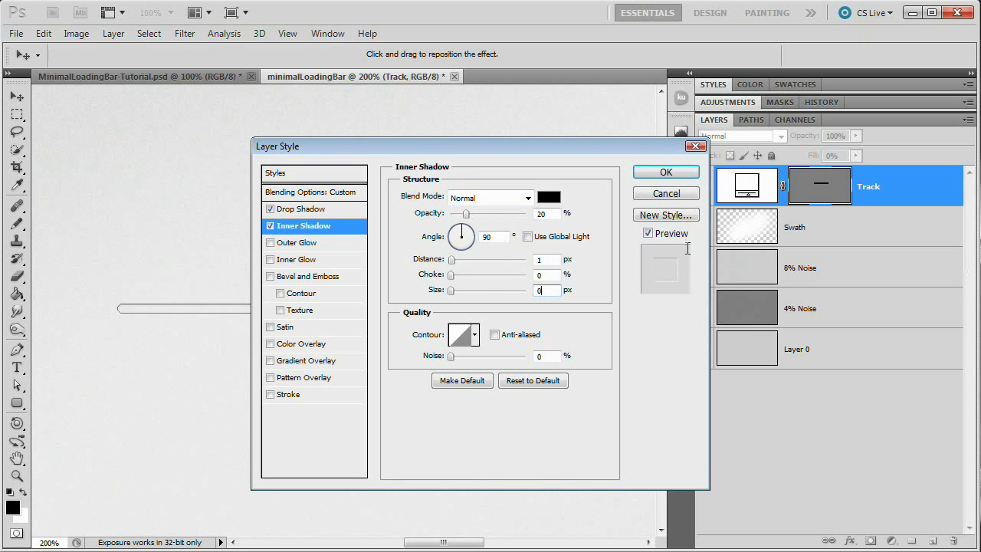
click(676, 175)
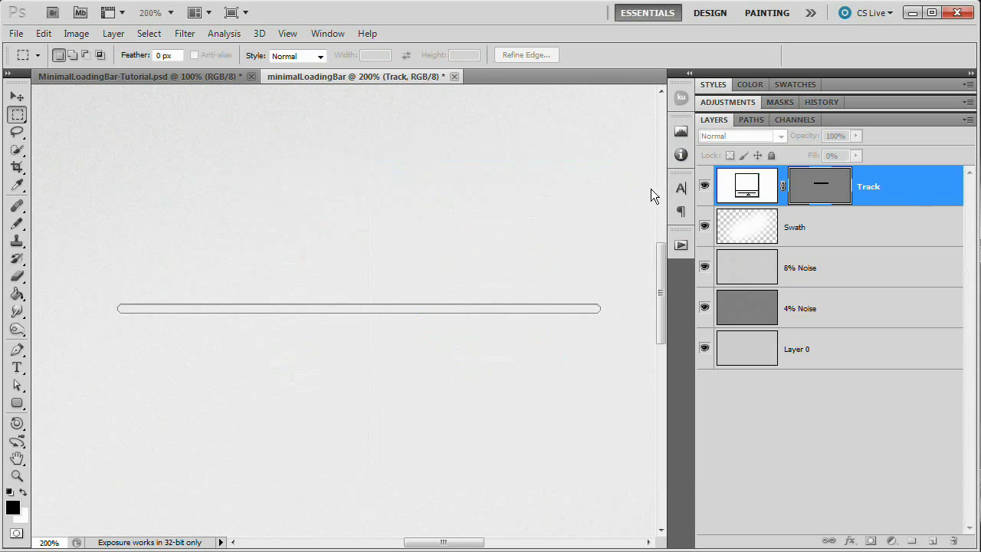
click(836, 233)
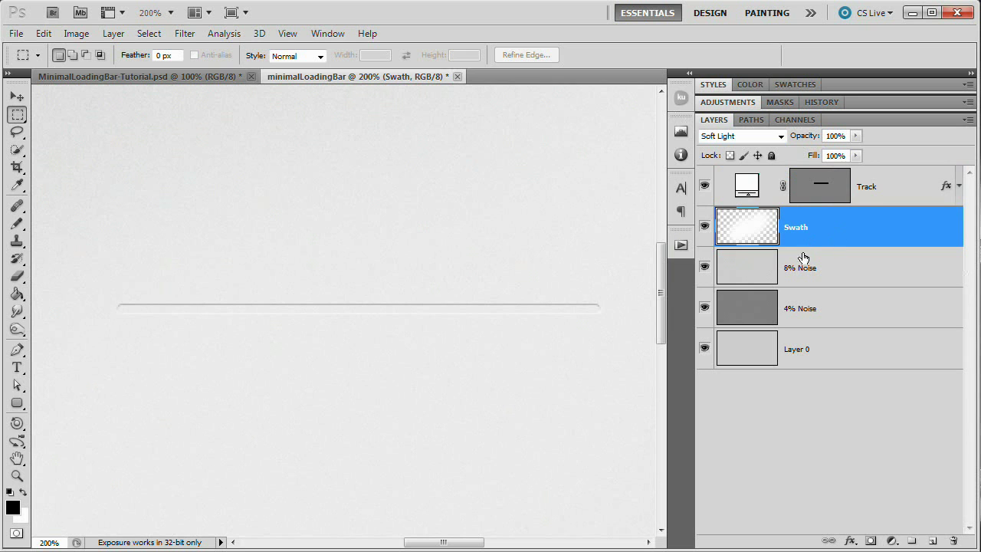
Add an Outer Glow to the Track layer using the gradient, with Overlay blend mode, 40% opacity and a size of 6 px
double_click(946, 188)
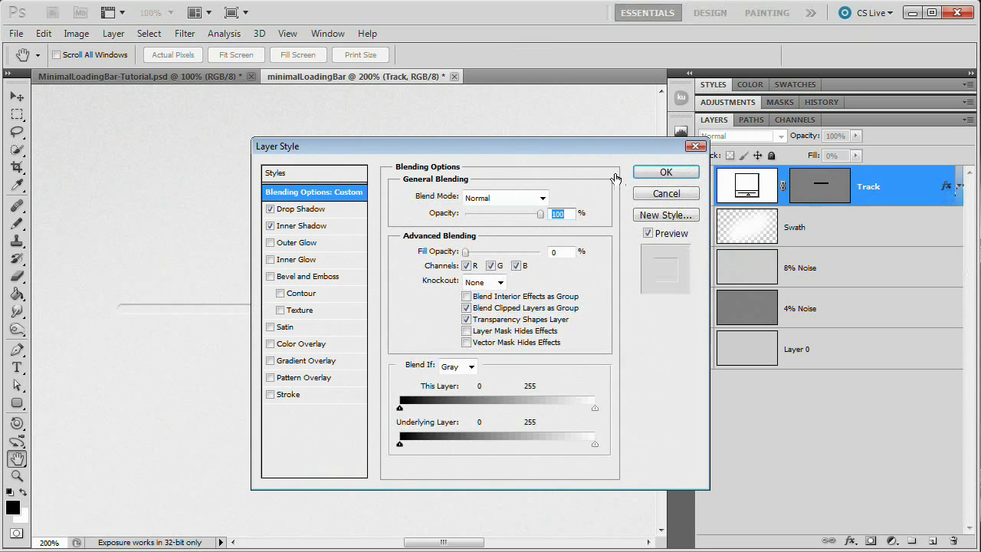
drag(537, 147, 619, 125)
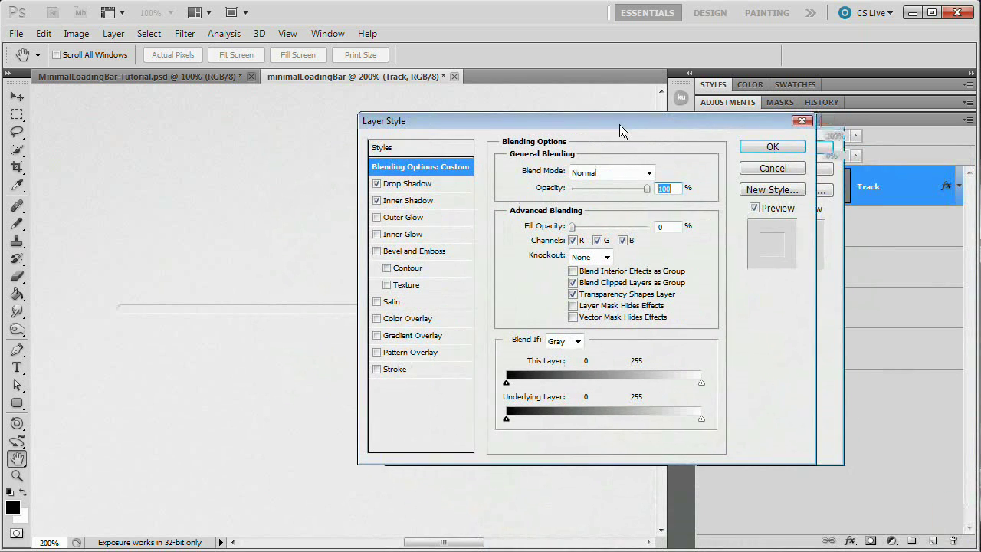
click(376, 217)
click(414, 221)
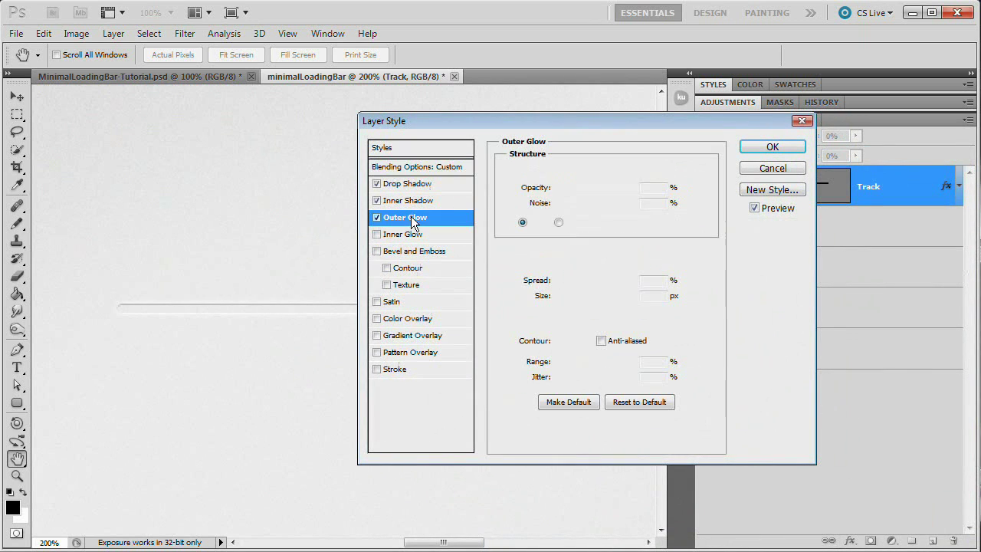
click(587, 175)
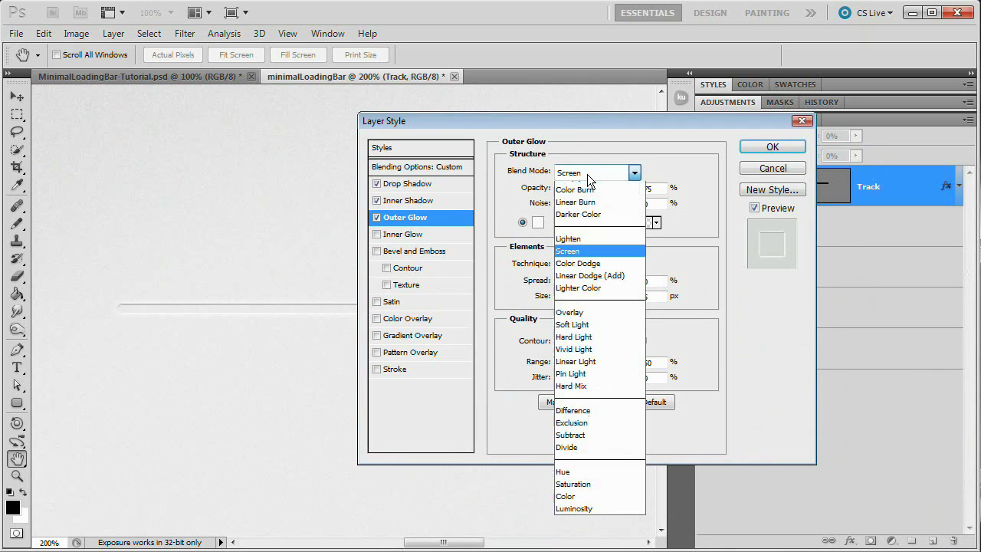
click(573, 371)
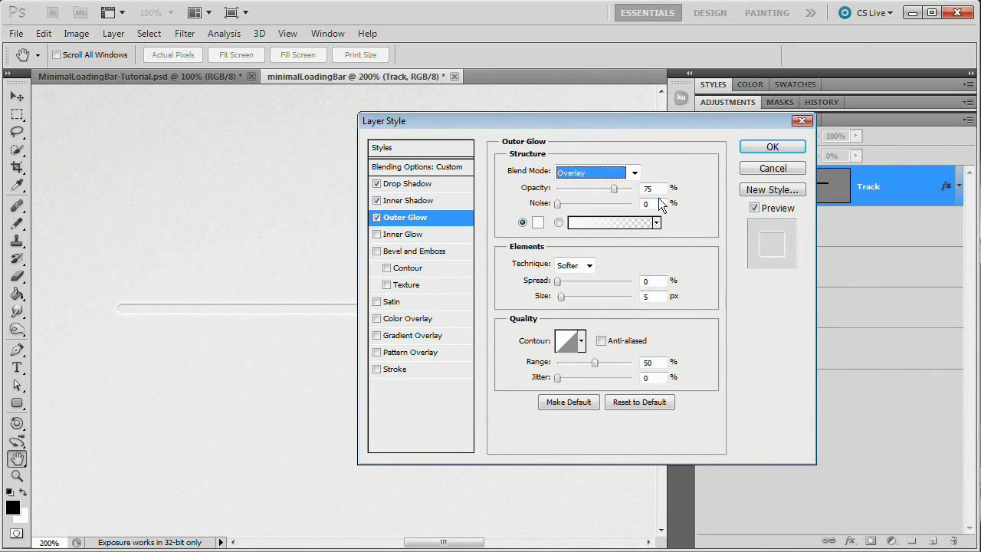
key(Tab)
text(40)
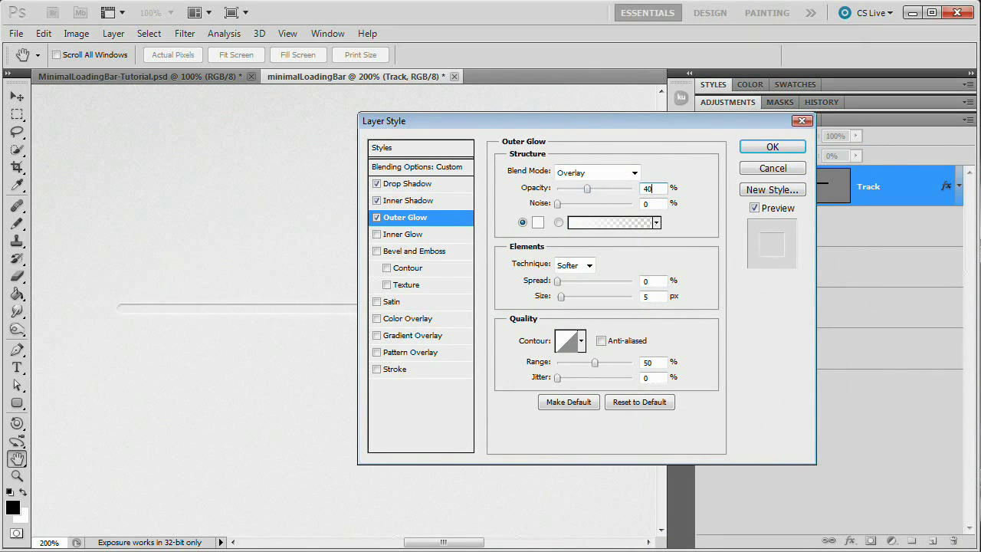
click(658, 296)
Add an Inner Glow to the Track layer with Normal blend mode and 10% opacity
click(398, 239)
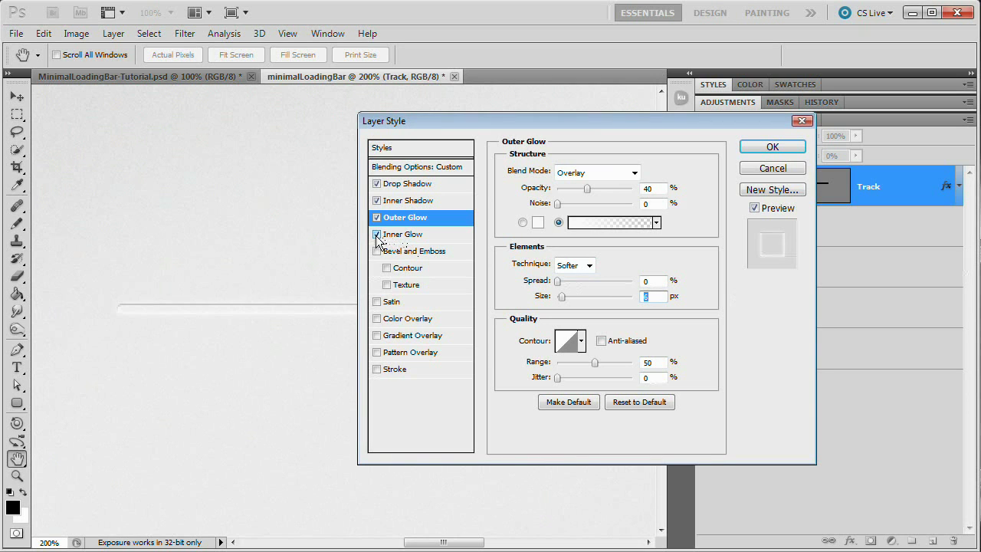
click(423, 236)
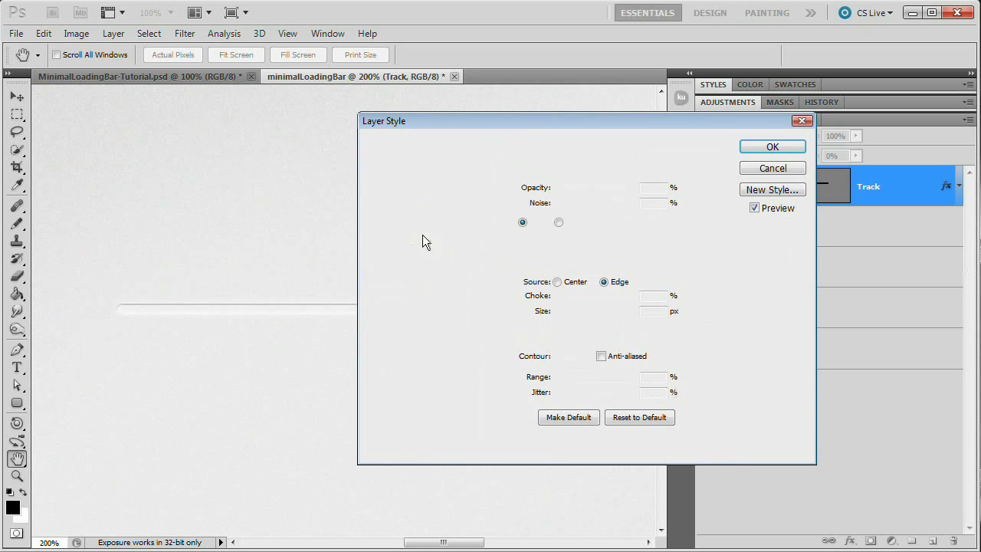
click(613, 171)
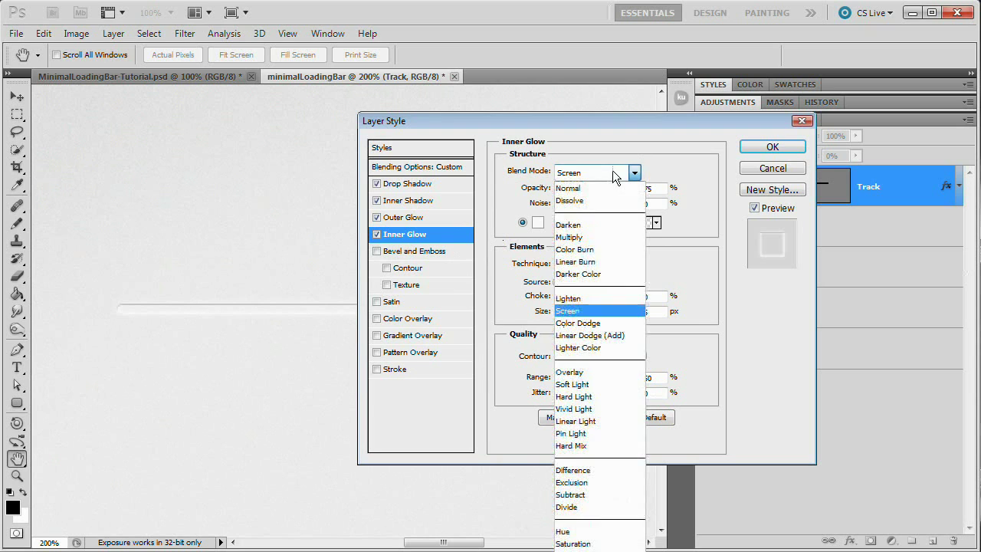
click(600, 189)
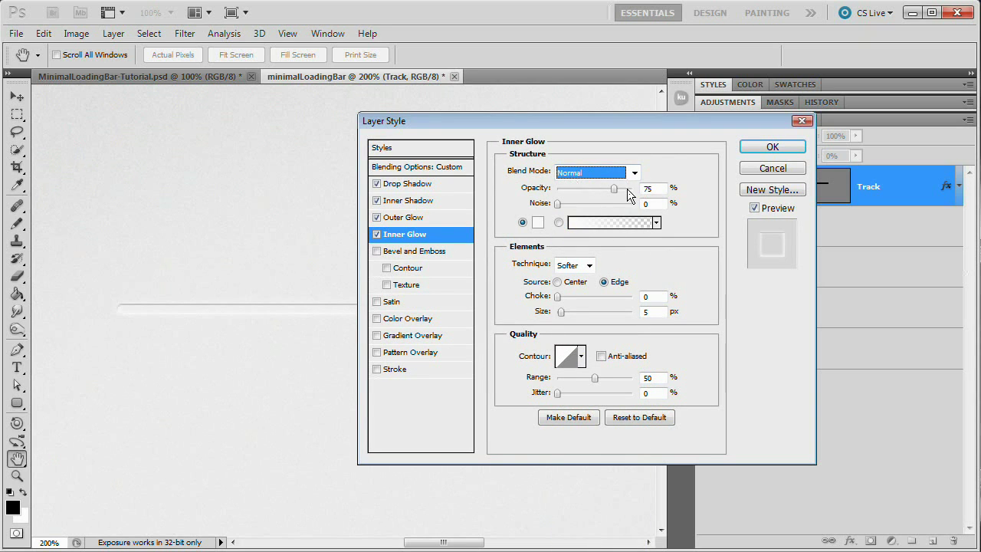
click(661, 189)
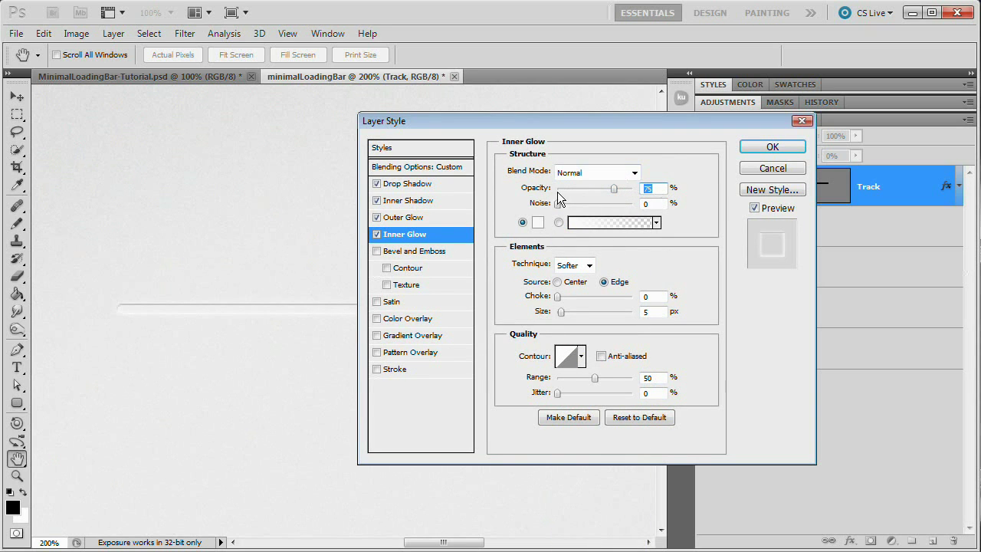
text(10)
Set the Inner Glow's color to black (000000)
click(538, 222)
click(646, 275)
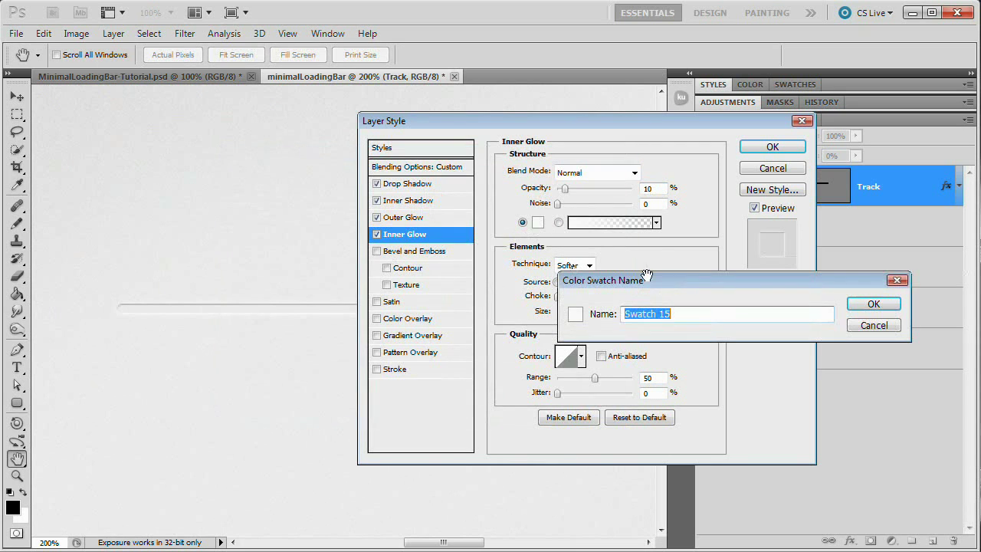
drag(707, 279, 590, 250)
click(746, 293)
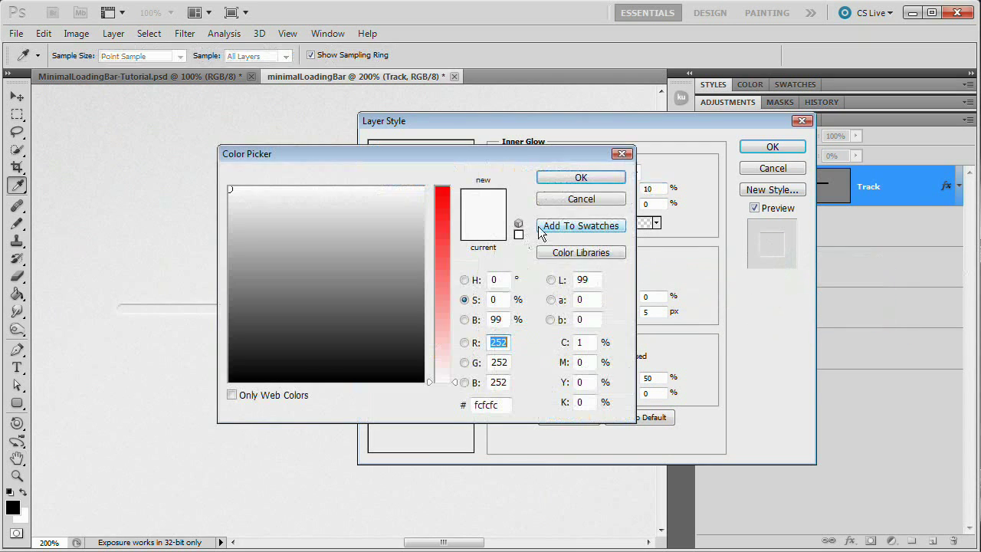
drag(464, 154, 686, 154)
click(508, 287)
drag(508, 286, 429, 387)
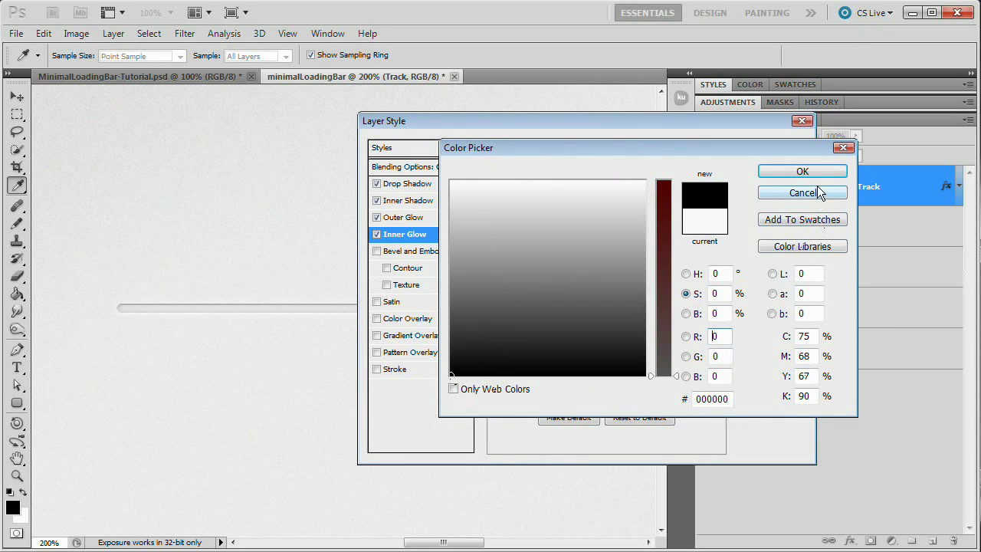
click(777, 175)
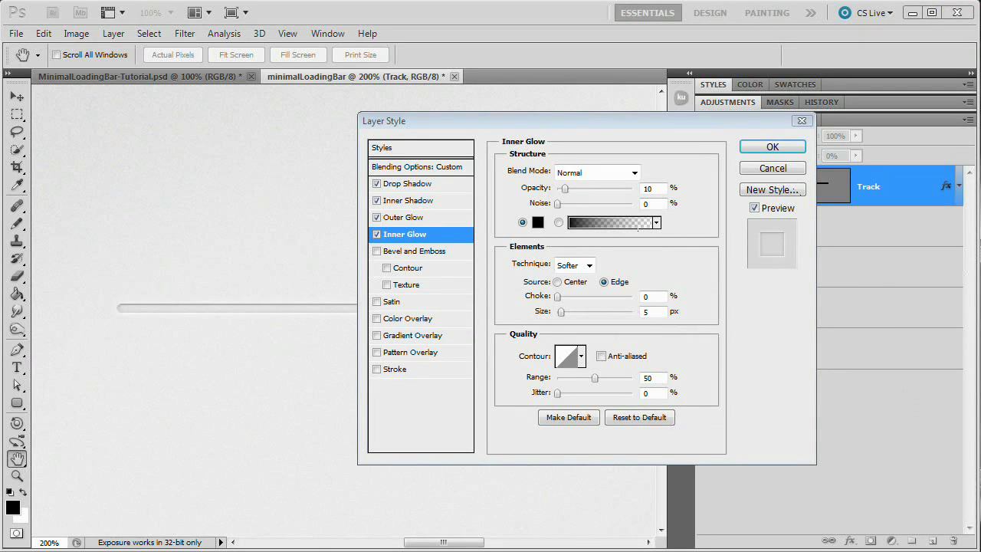
Add a Color Overlay to the Track layer with the color dbdae1 and apply the layer styles
click(377, 318)
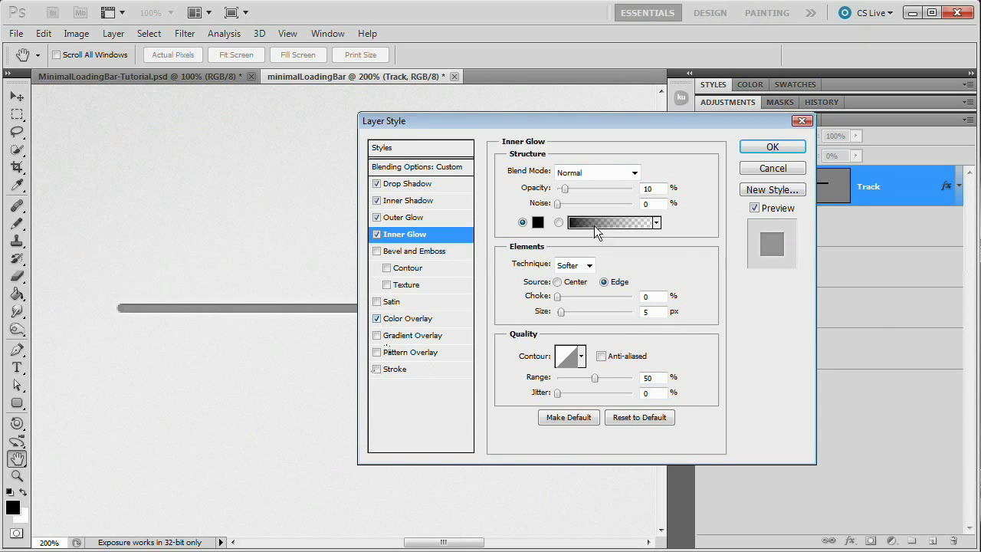
click(405, 318)
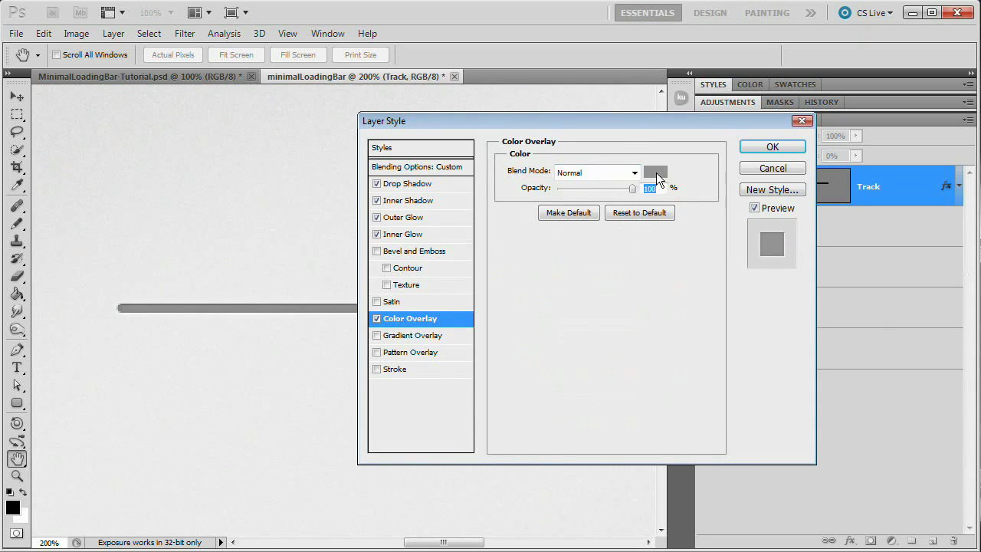
click(658, 178)
click(716, 400)
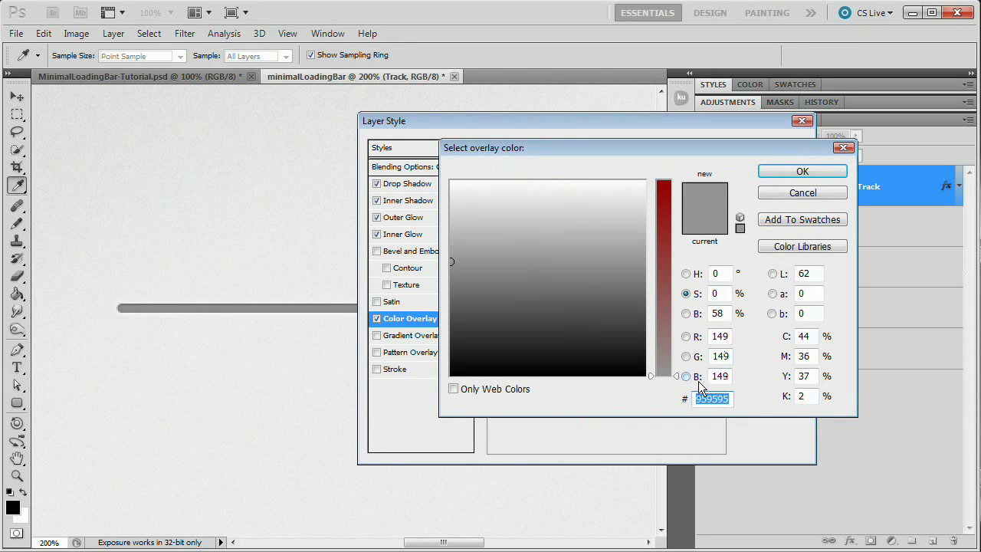
text(dbdae1)
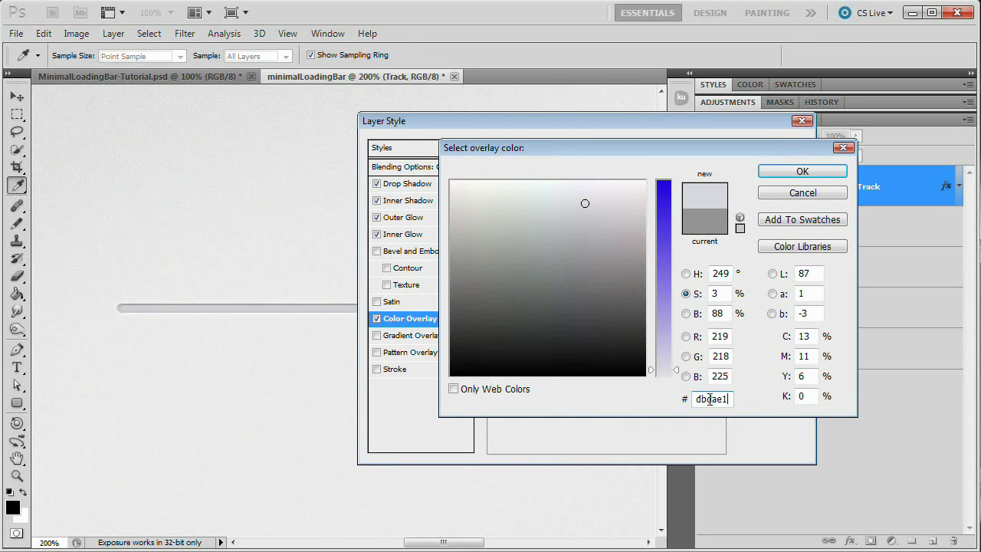
click(797, 171)
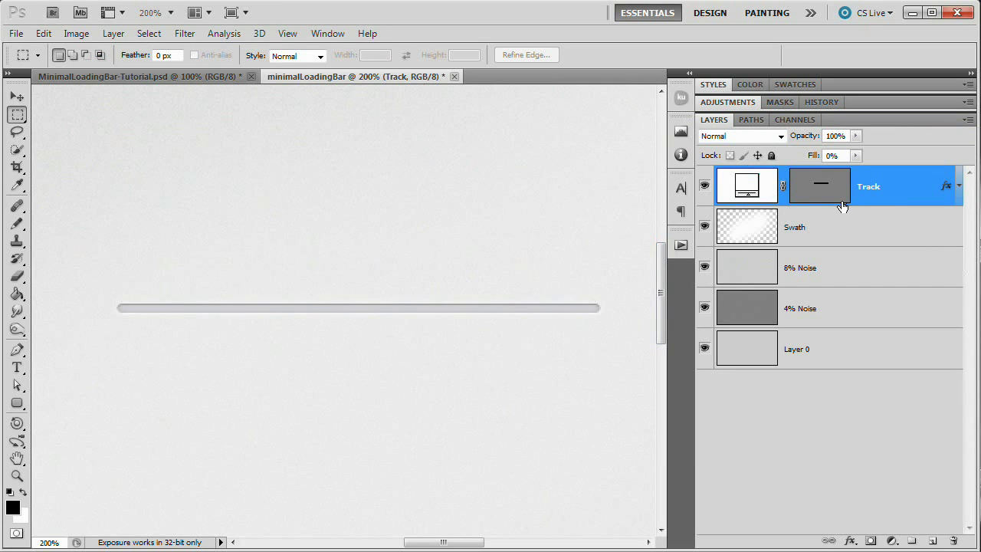
Duplicate the Track layer and rename the copy Fill Color
key(ctrl+j)
double_click(874, 188)
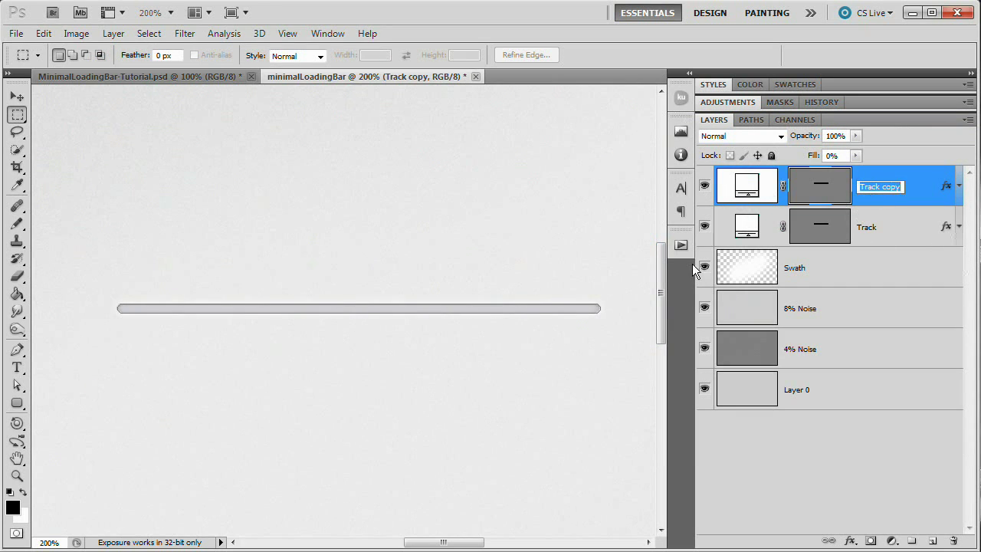
text(Fill)
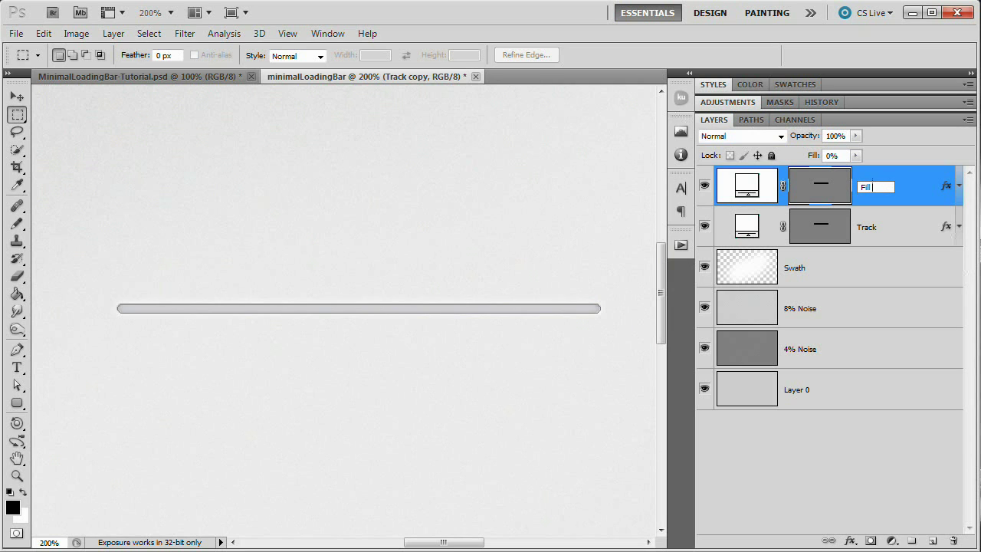
text( Color)
key(Return)
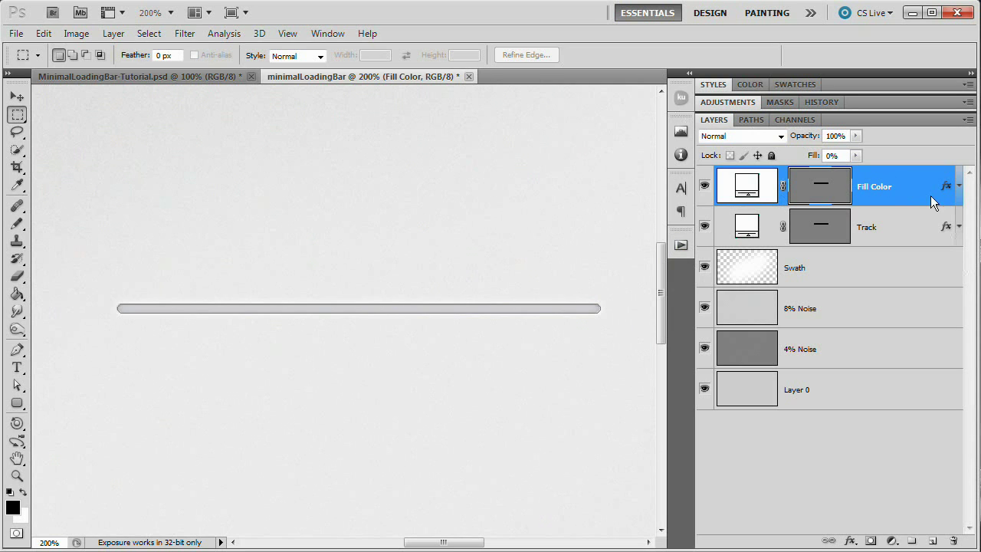
Clear all layer styles from the Fill Color layer
click(113, 33)
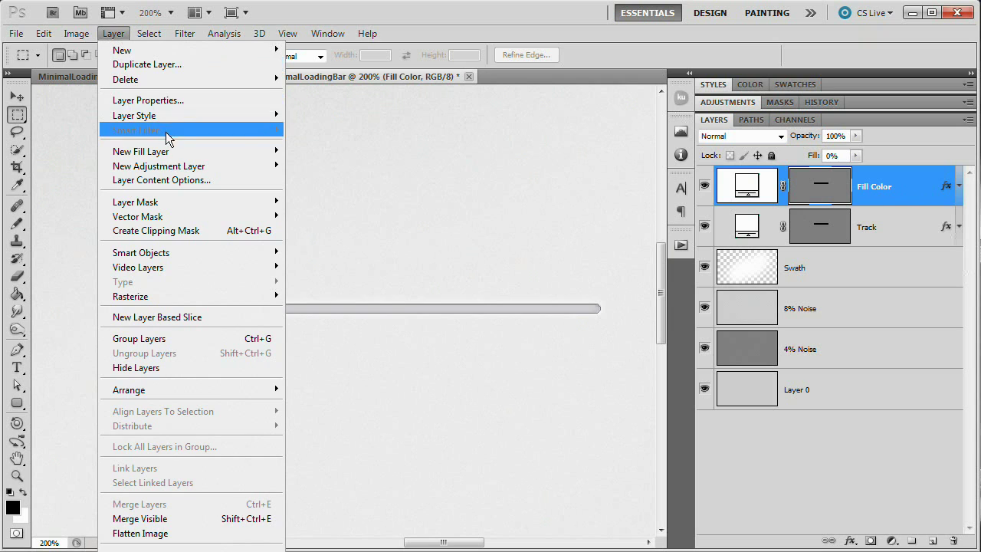
mouse_move(169, 122)
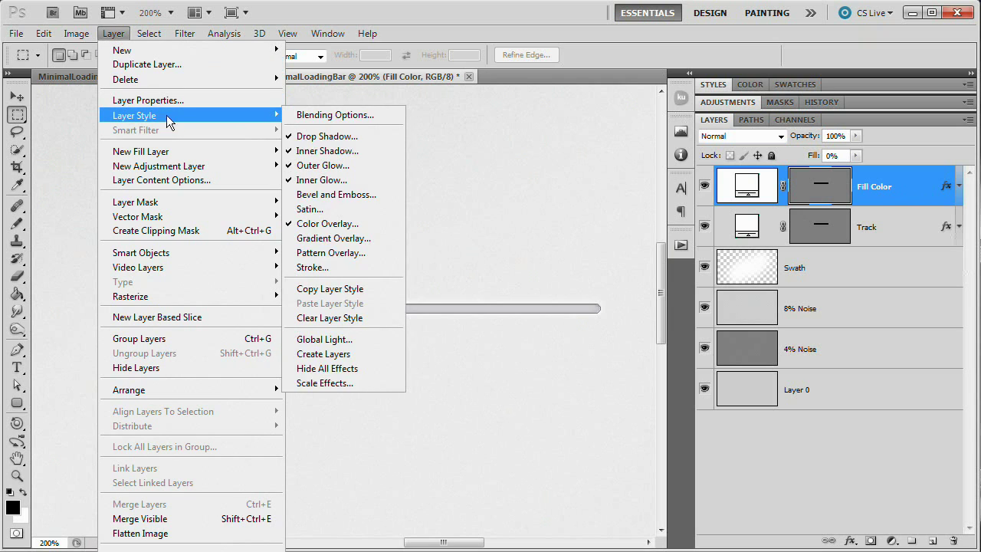
click(337, 319)
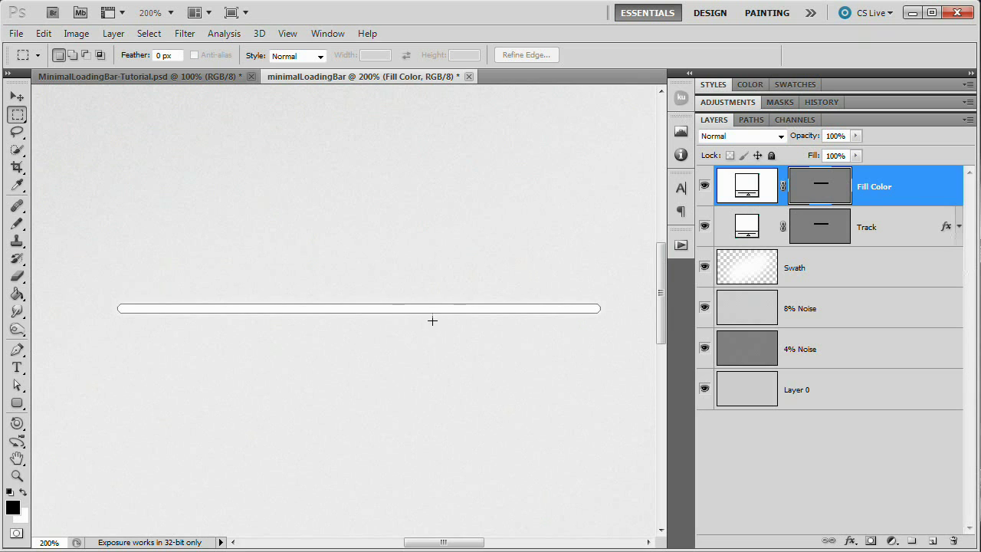
Change the Fill Color layer's solid color to the medium blue 6193ba
double_click(749, 188)
drag(582, 137, 368, 97)
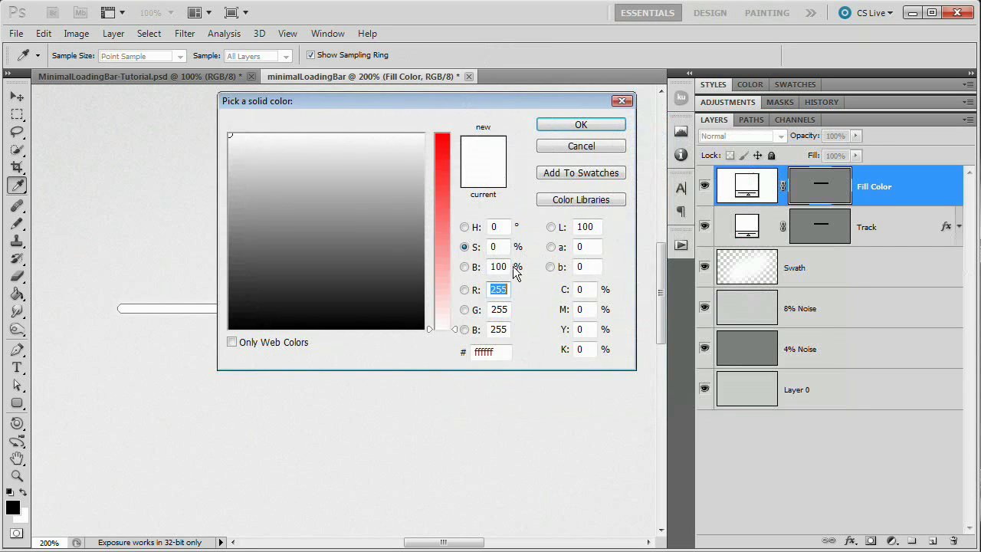
click(465, 227)
drag(443, 214, 442, 217)
click(331, 192)
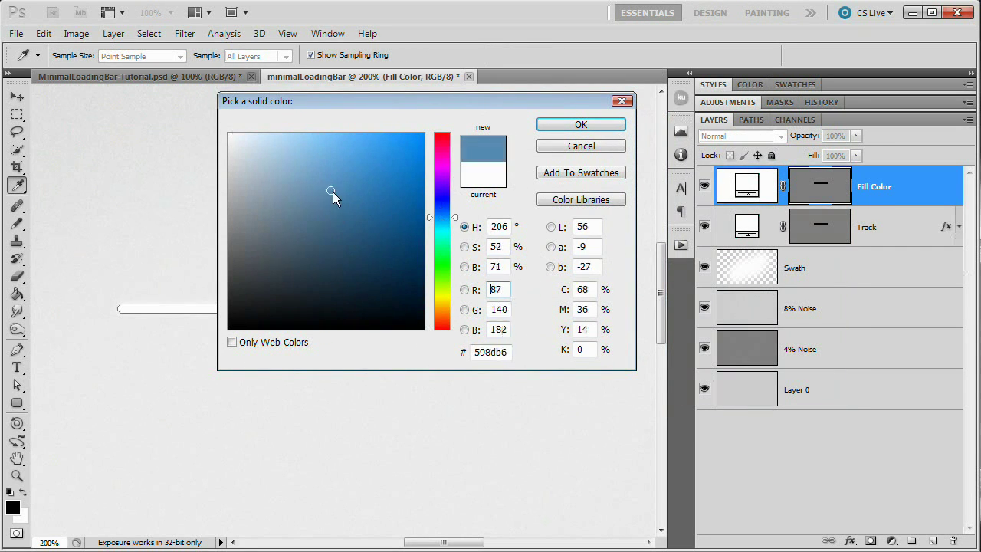
drag(331, 192, 314, 184)
drag(414, 102, 735, 177)
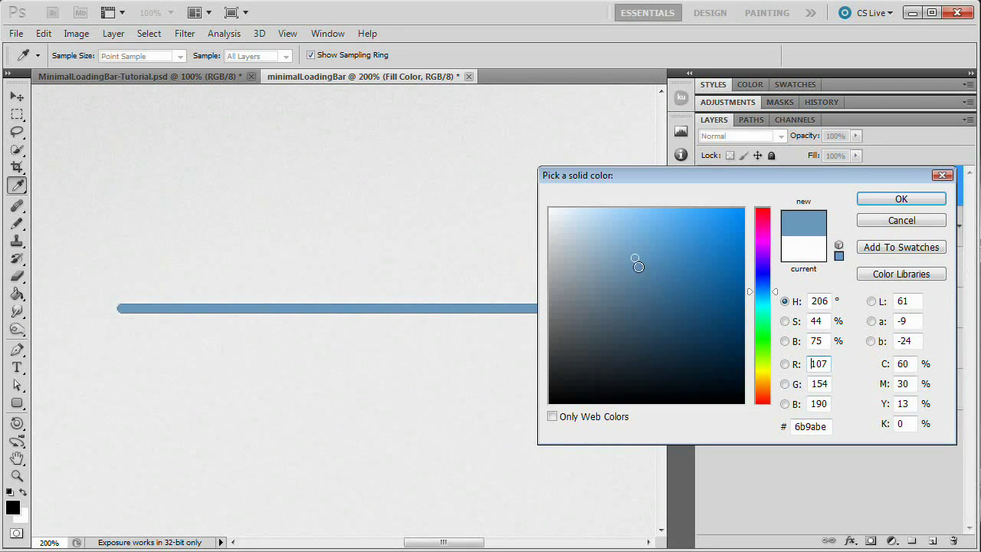
mouse_move(638, 266)
mouse_down()
mouse_move(624, 258)
mouse_move(642, 261)
mouse_up()
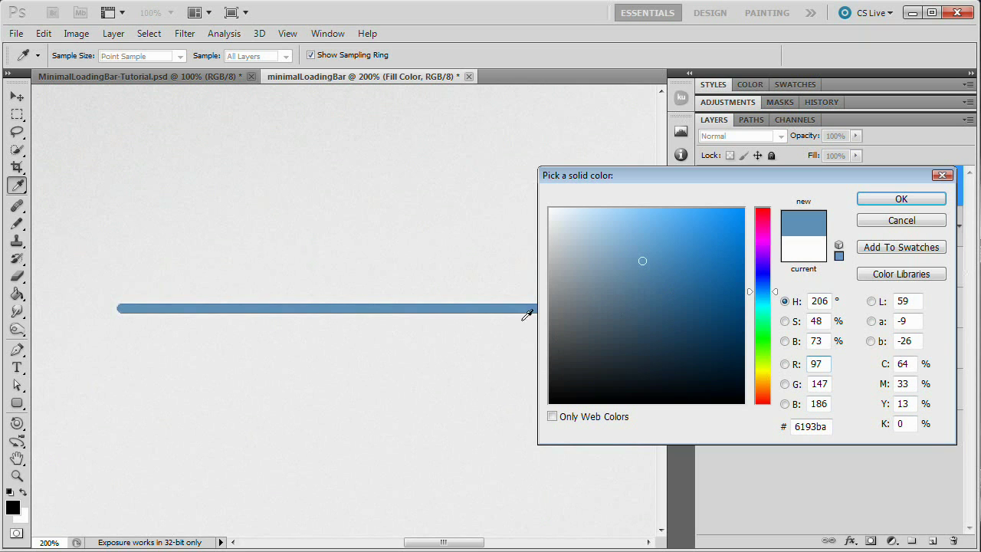
click(906, 200)
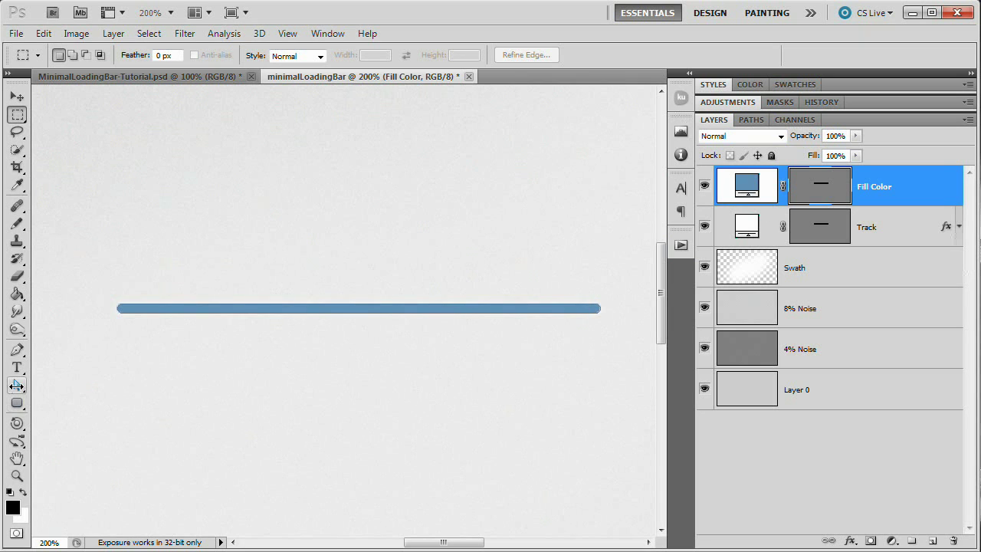
Shorten the Fill Color bar to about half the track's length by shifting its right-end anchor points left with the Direct Selection tool
click(17, 385)
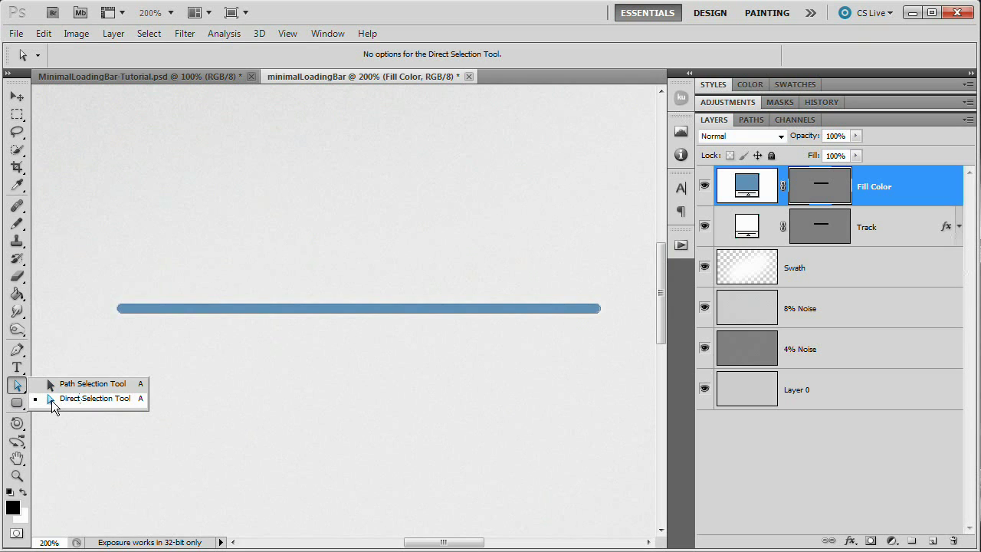
click(139, 398)
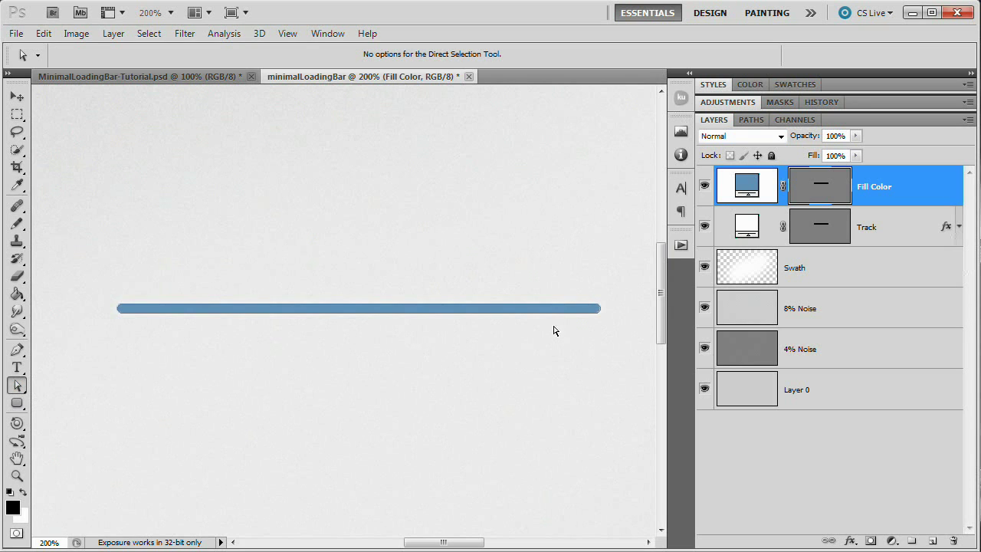
drag(619, 259, 525, 368)
drag(623, 258, 542, 360)
drag(628, 264, 518, 364)
key(shift+Left)
key(shift+Left)
key(shift+Left)
key(shift+Left)
key(shift+Left)
key(shift+Left)
key(shift+Left)
key(shift+Left)
key(shift+Left)
key(shift+Left)
key(shift+Left)
key(shift+Left)
key(shift+Left)
key(shift+Left)
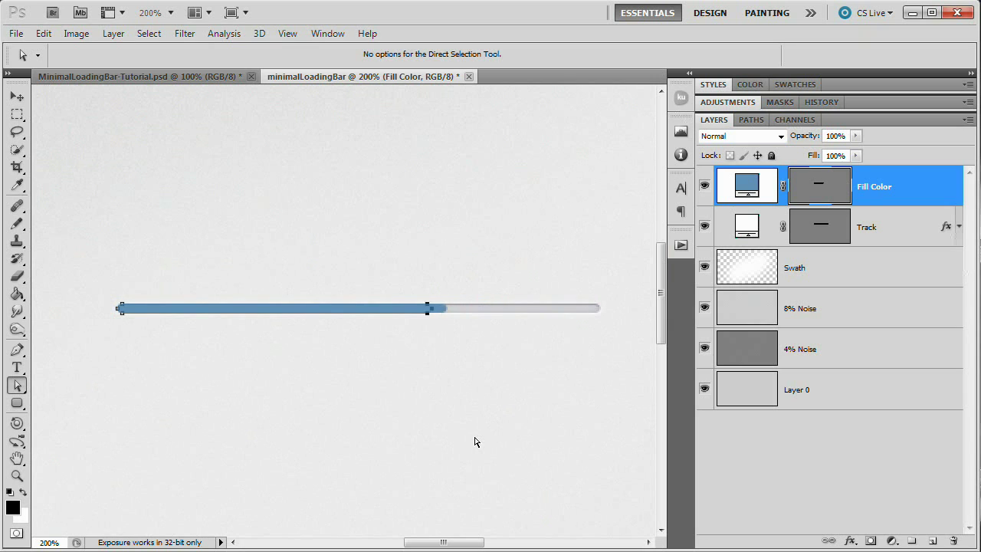
key(shift+Left)
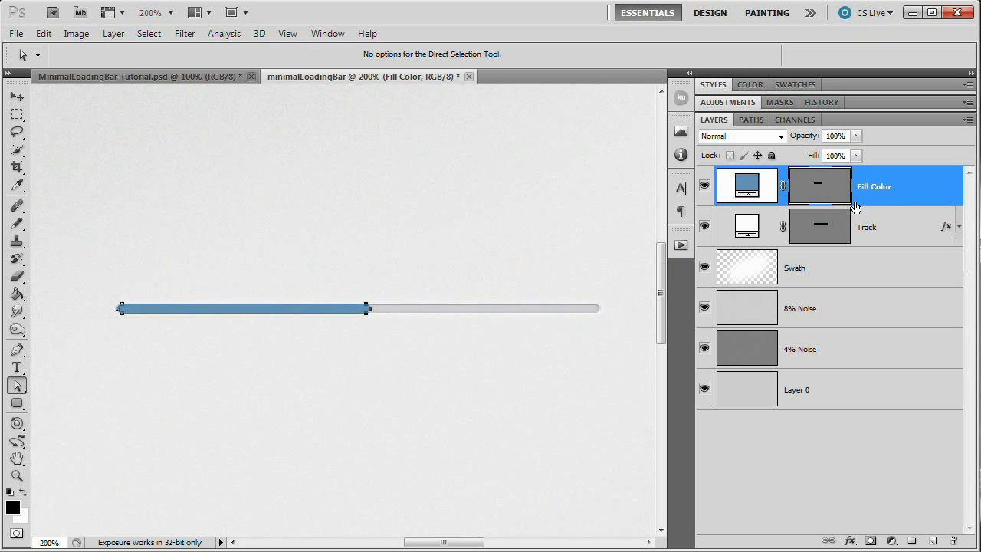
Duplicate the Fill Color layer, name the copy LayerStyles and set its fill to 0%
key(ctrl+j)
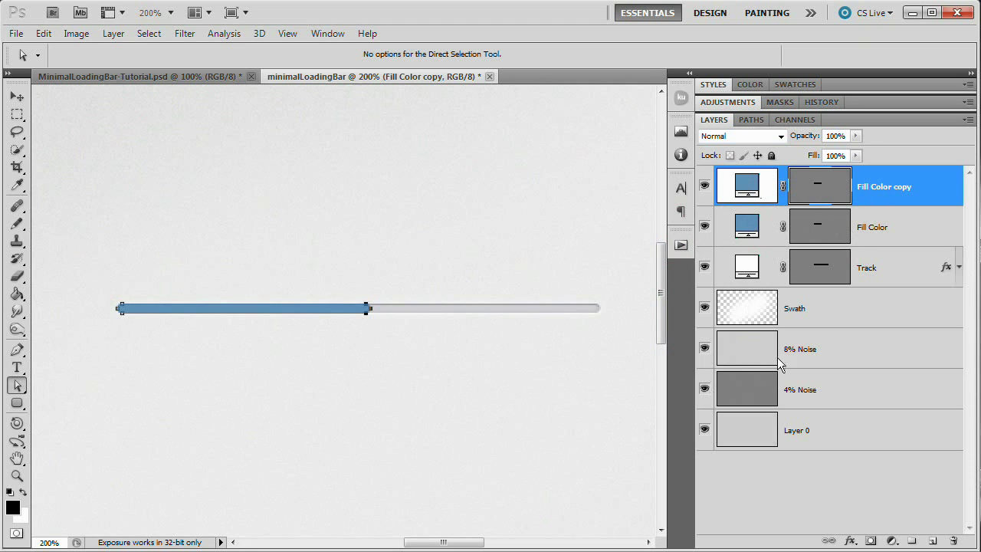
double_click(880, 193)
text(Layer)
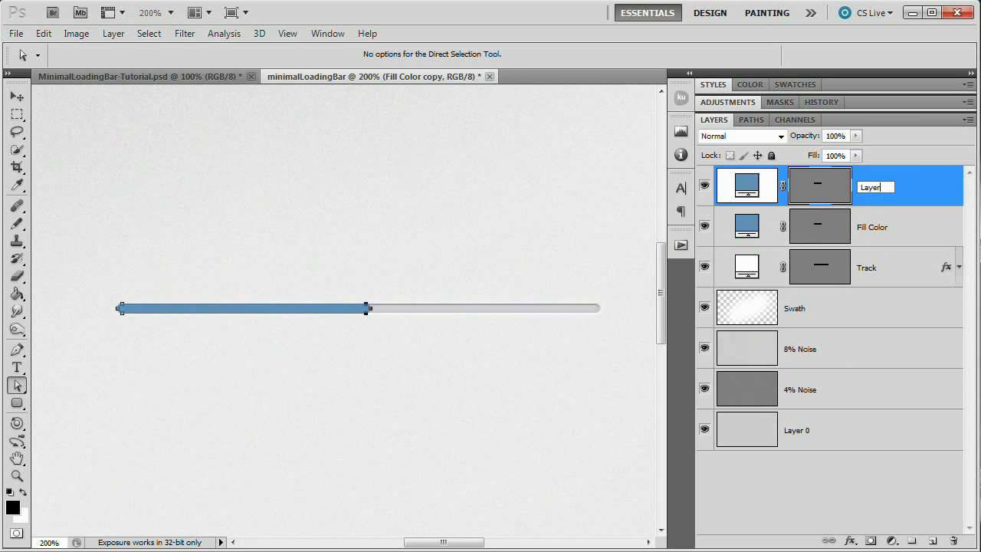
text(Styles)
key(Return)
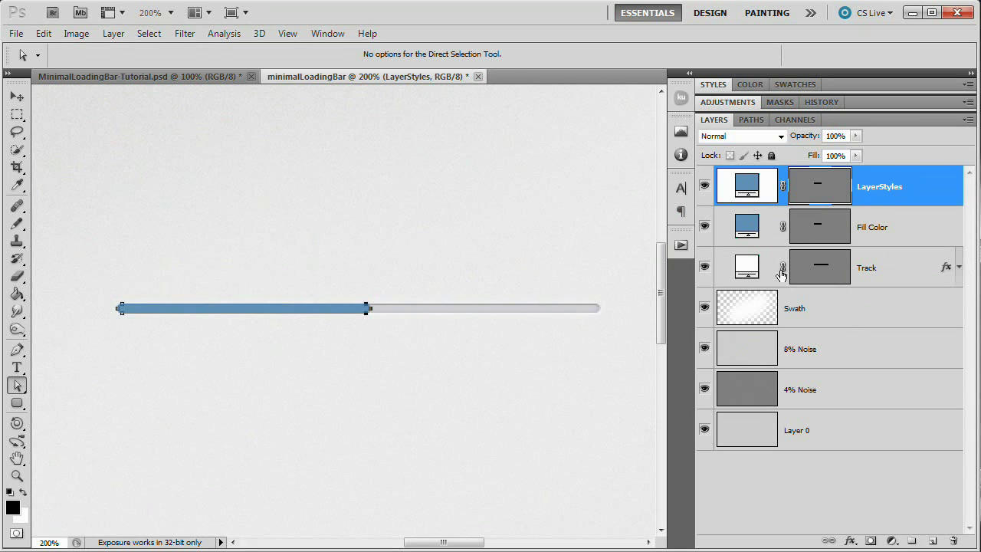
drag(812, 158, 648, 162)
Deactivate the LayerStyles layer's vector mask by selecting the 8% Noise layer and returning to LayerStyles
click(114, 33)
mouse_move(140, 151)
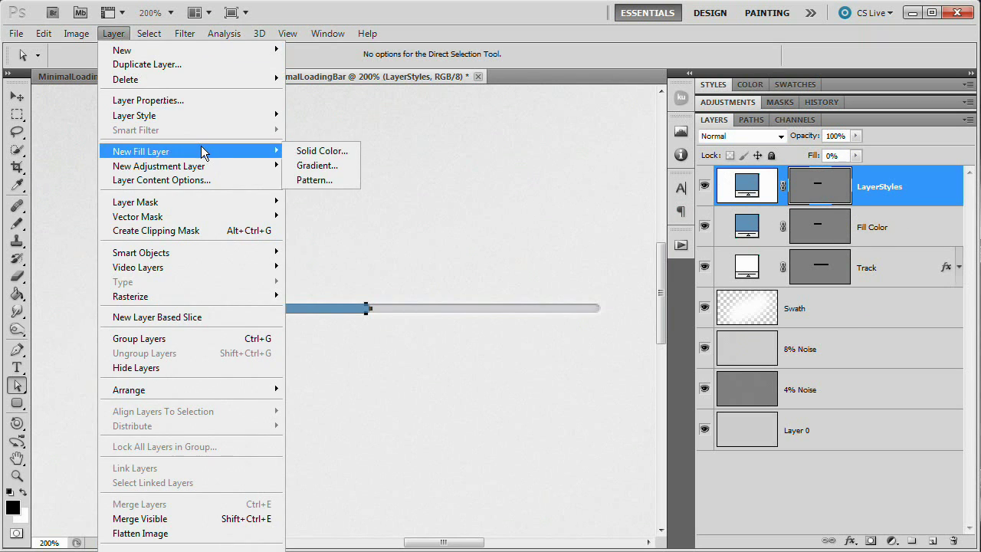
click(914, 222)
click(842, 354)
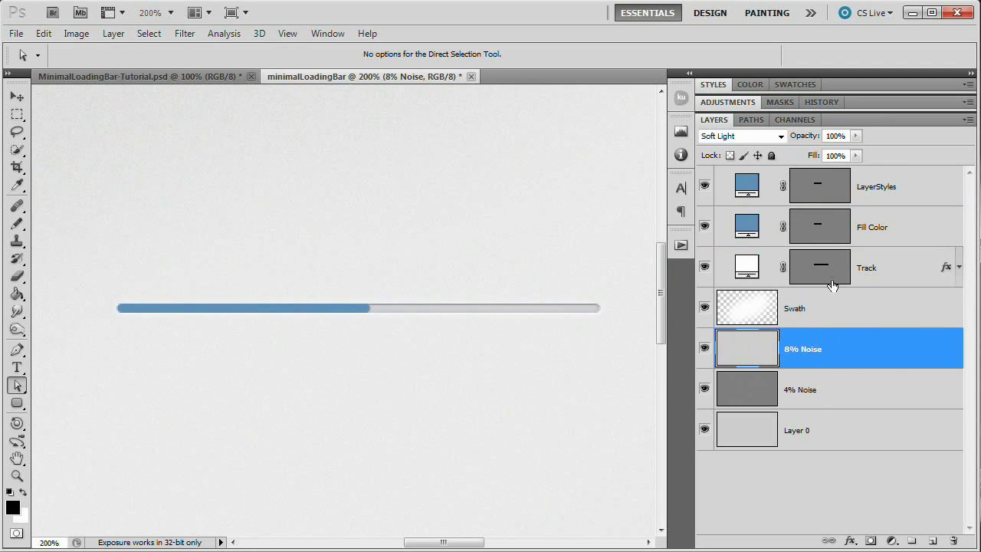
click(915, 187)
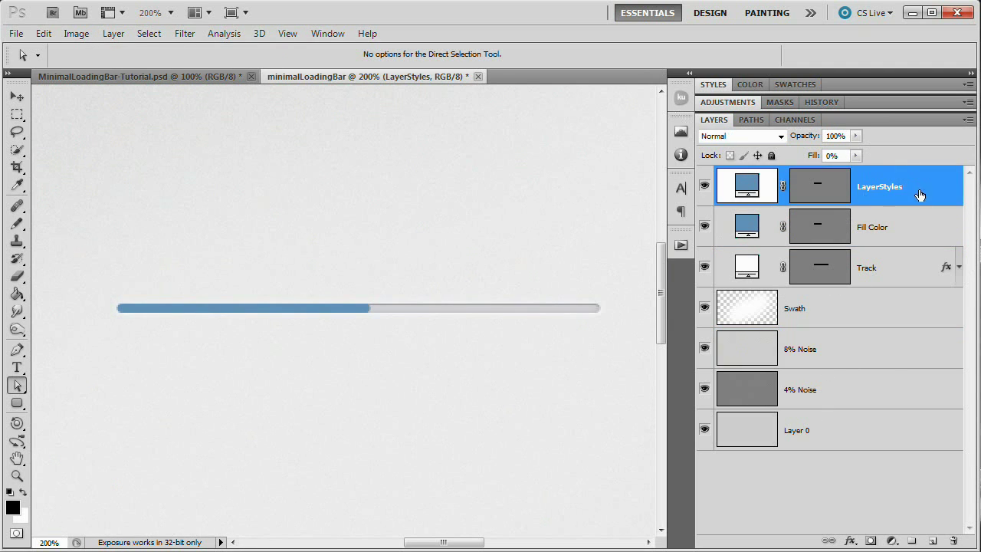
Add a Drop Shadow to the LayerStyles layer with 30% opacity, a 90° angle without global light, 1 px distance and 1 px size
click(114, 33)
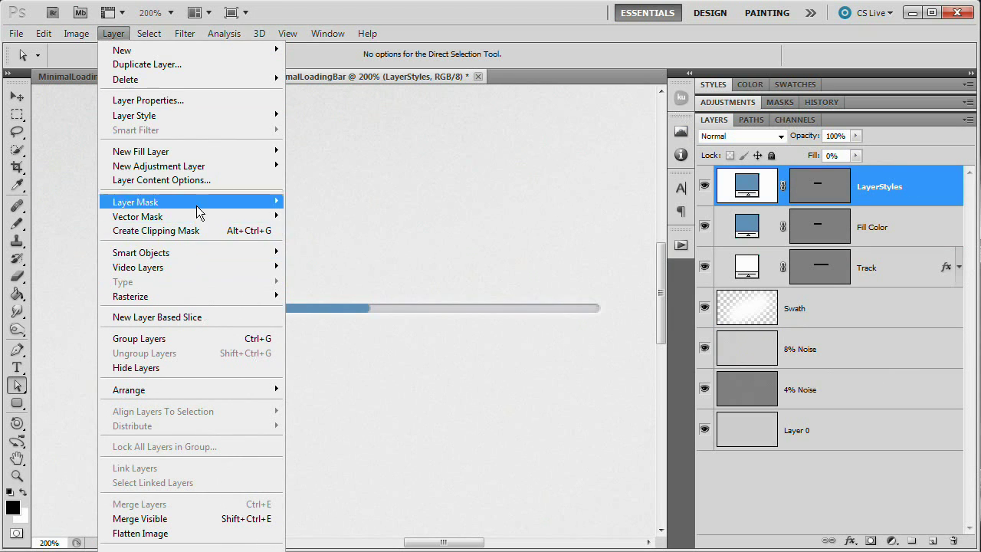
mouse_move(208, 119)
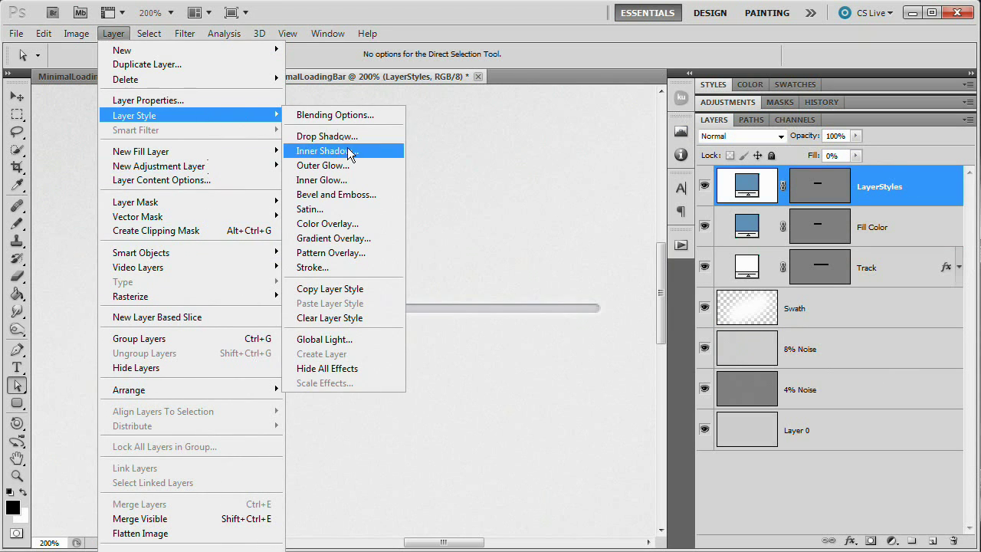
click(327, 136)
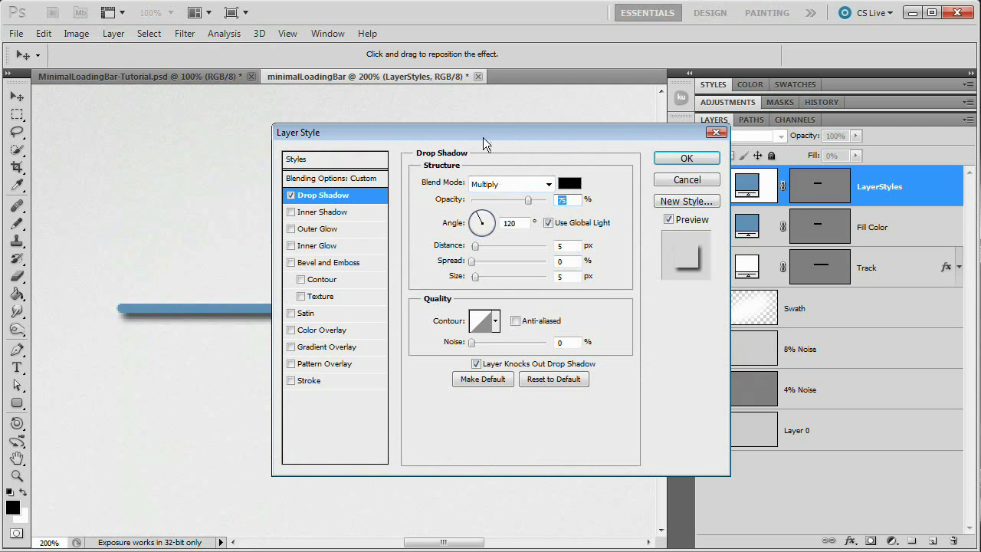
drag(483, 137, 697, 116)
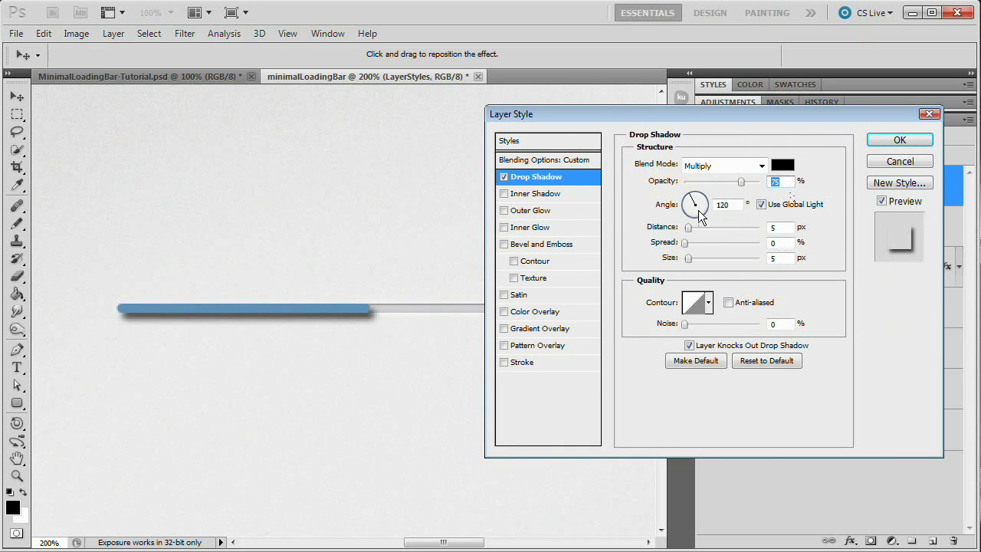
text(30)
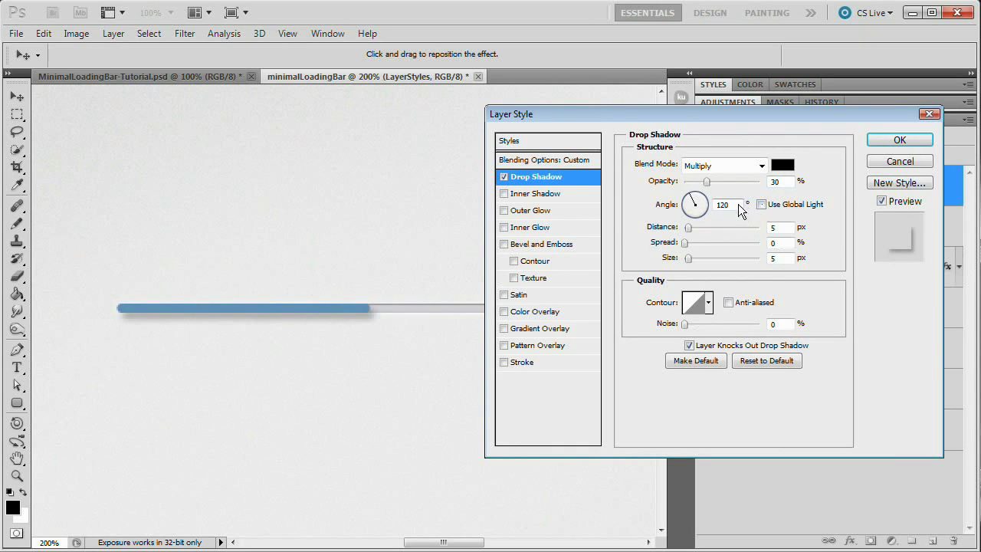
click(738, 205)
text(90)
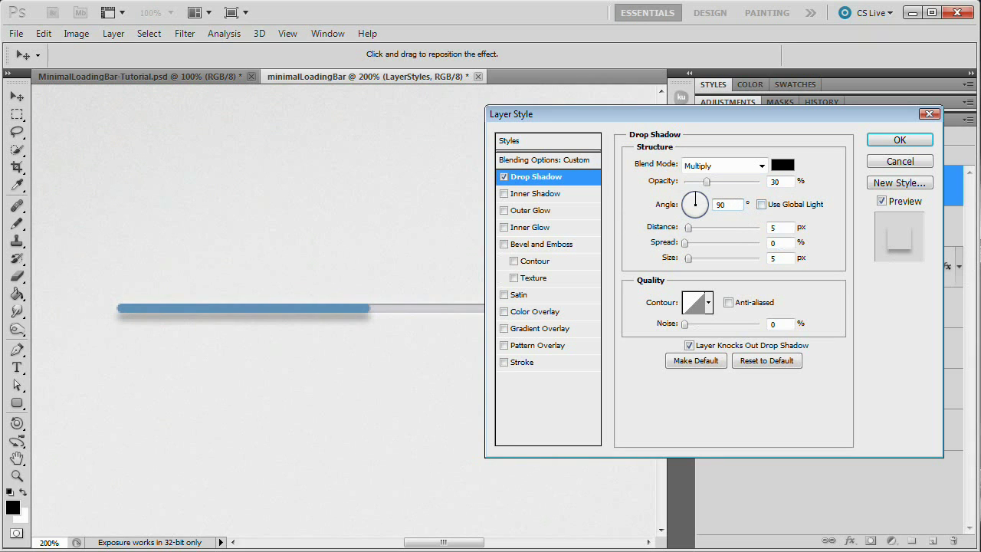
click(780, 227)
text(1)
click(789, 259)
text(1)
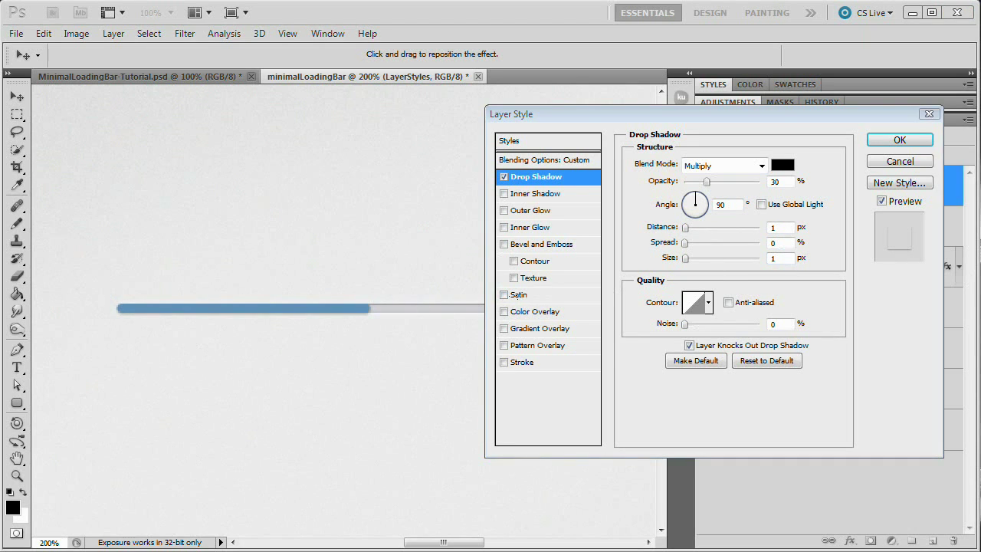
click(557, 177)
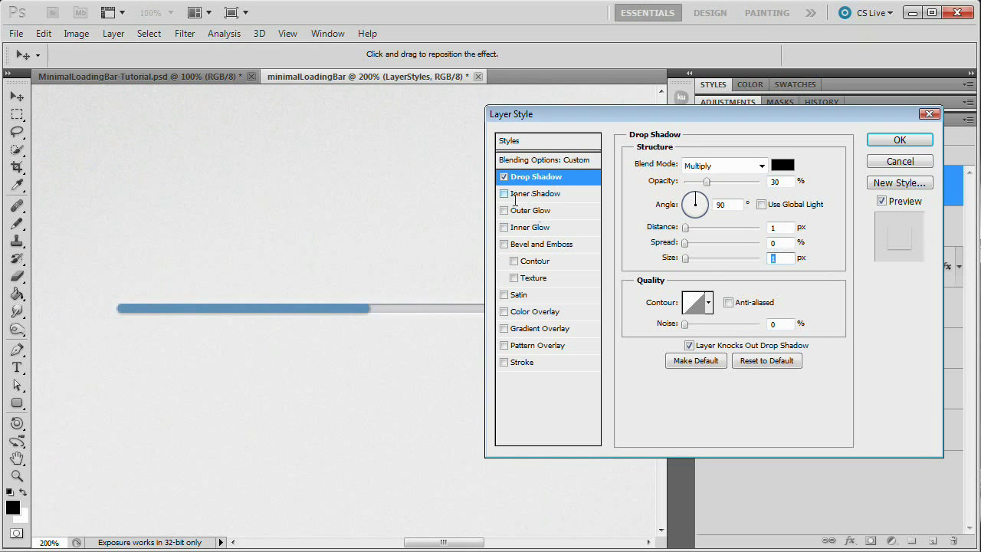
Add an Inner Shadow to the LayerStyles layer with Overlay blend mode and white (#ffffff) as its colour
click(536, 194)
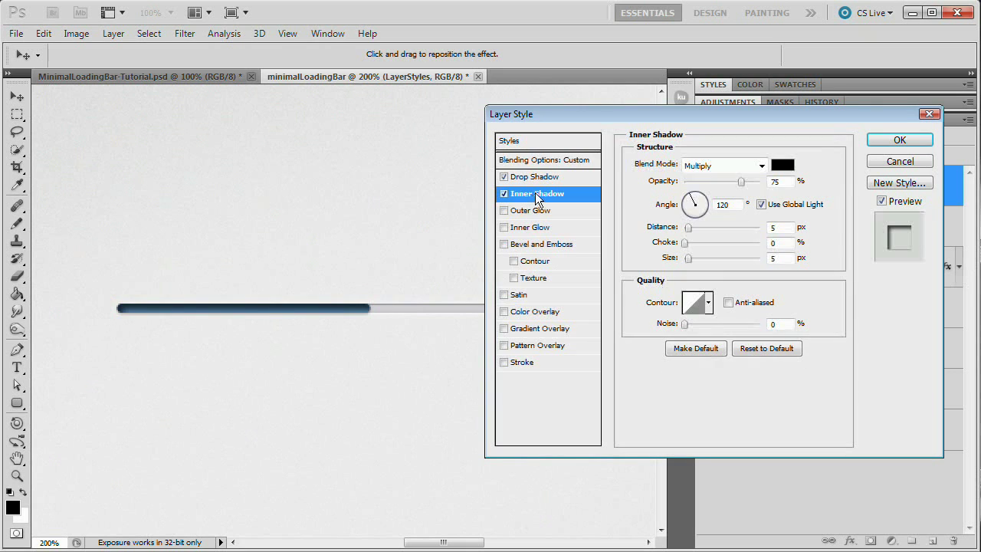
click(726, 167)
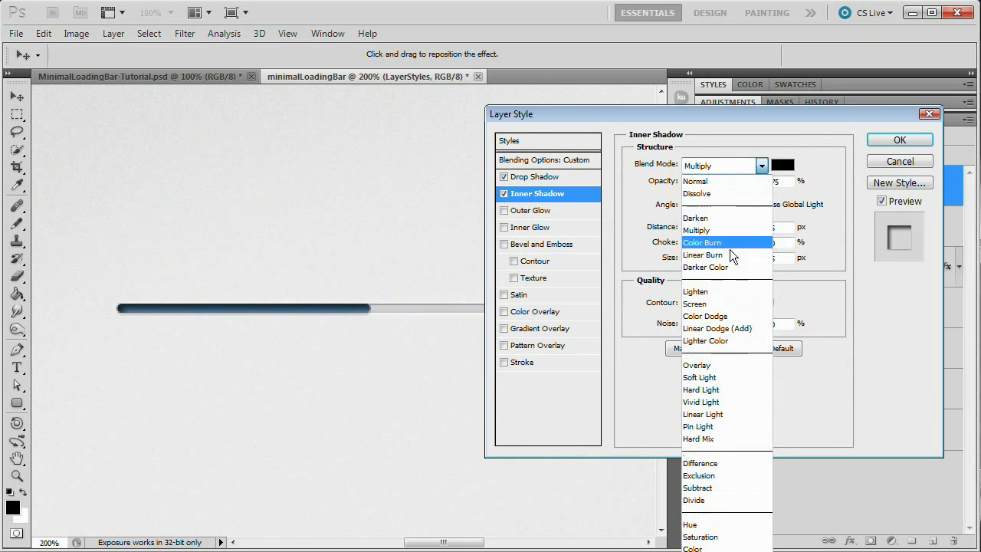
click(725, 364)
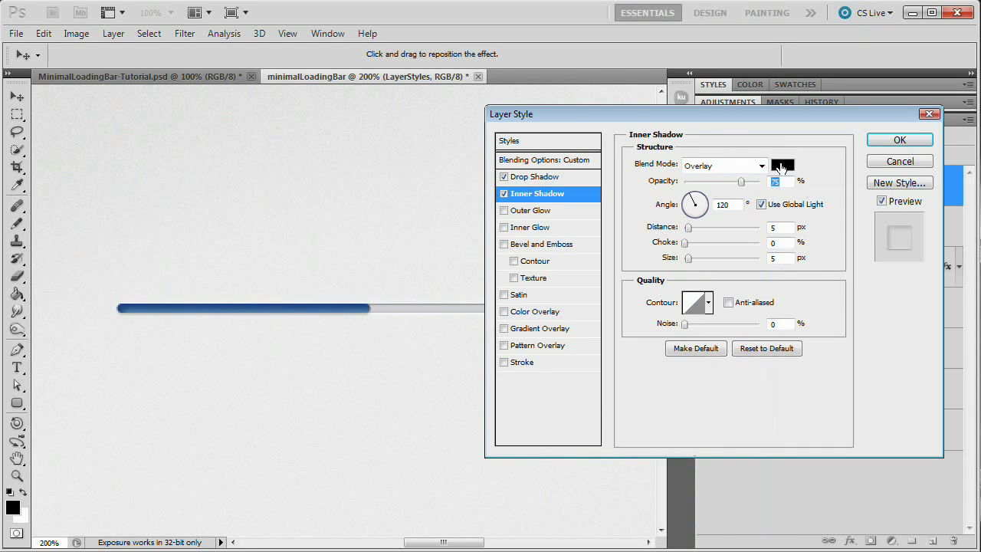
click(782, 165)
drag(639, 277, 515, 194)
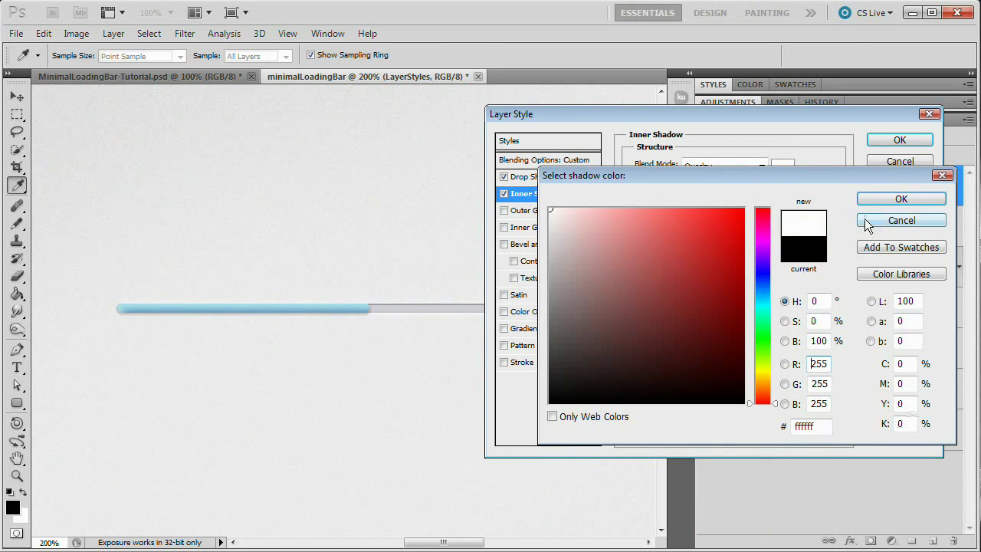
click(895, 199)
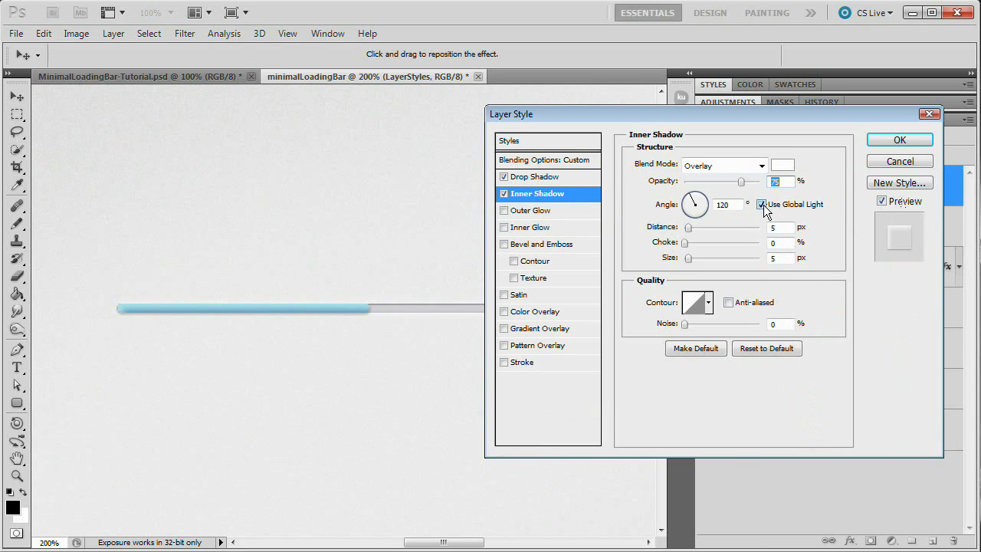
Set the Inner Shadow's angle to 90°, distance to 2 px and size to 0 px
click(730, 206)
text(90)
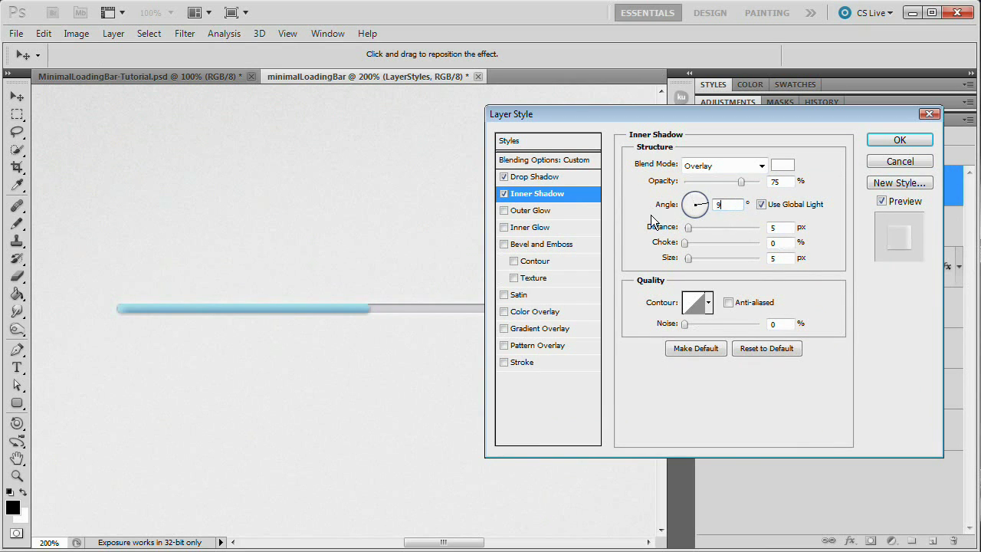
click(783, 228)
text(2)
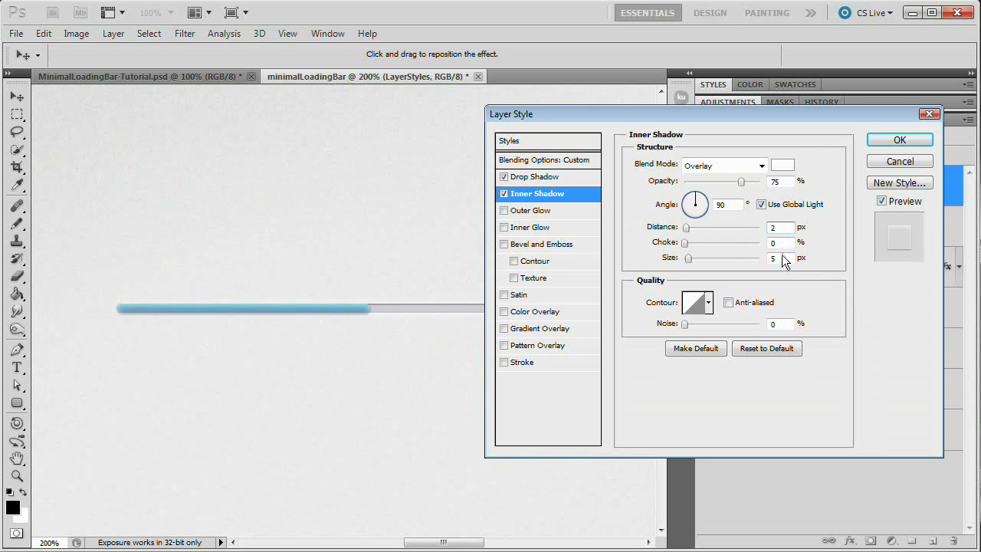
double_click(780, 259)
text(0)
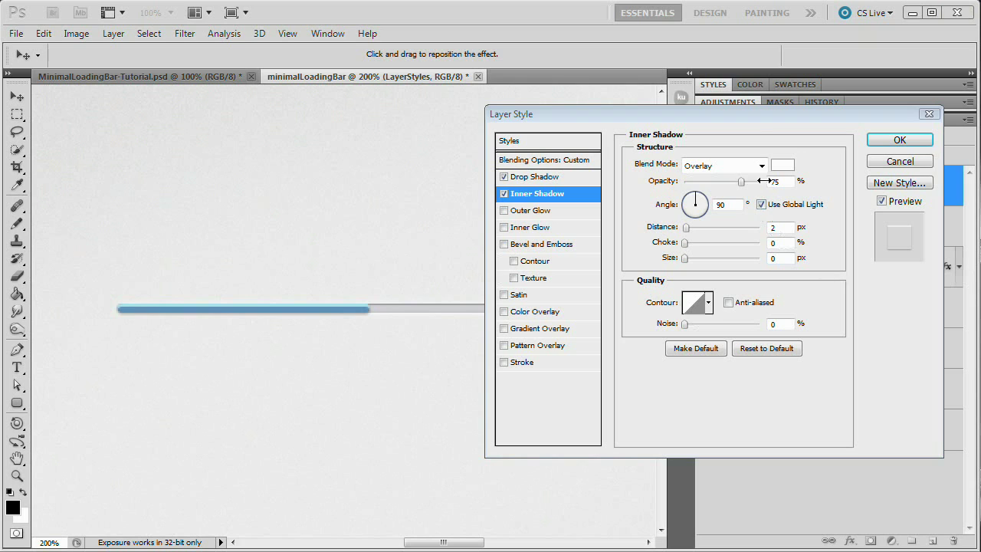
click(746, 127)
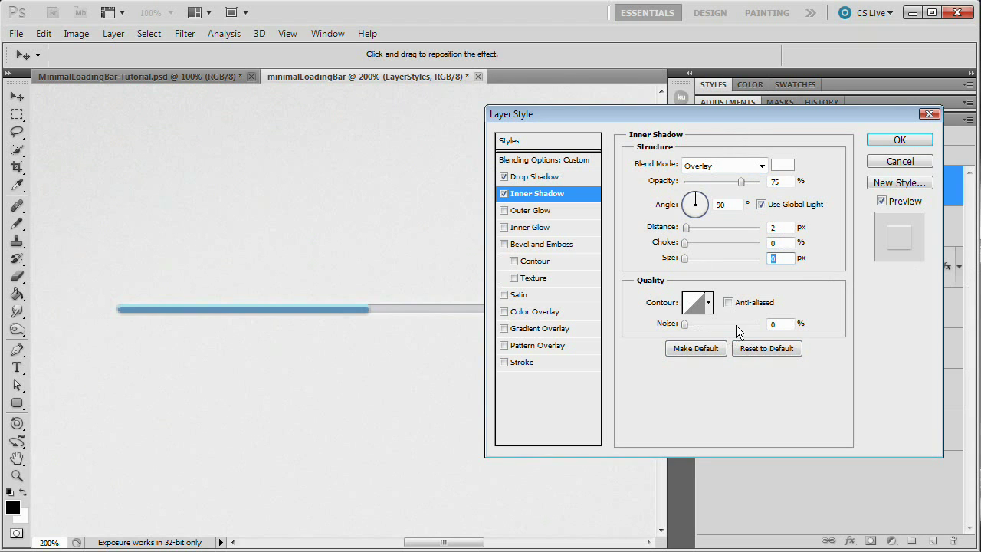
Add an Outer Glow with Overlay blend mode, 50% opacity and a size of 3 px
click(504, 210)
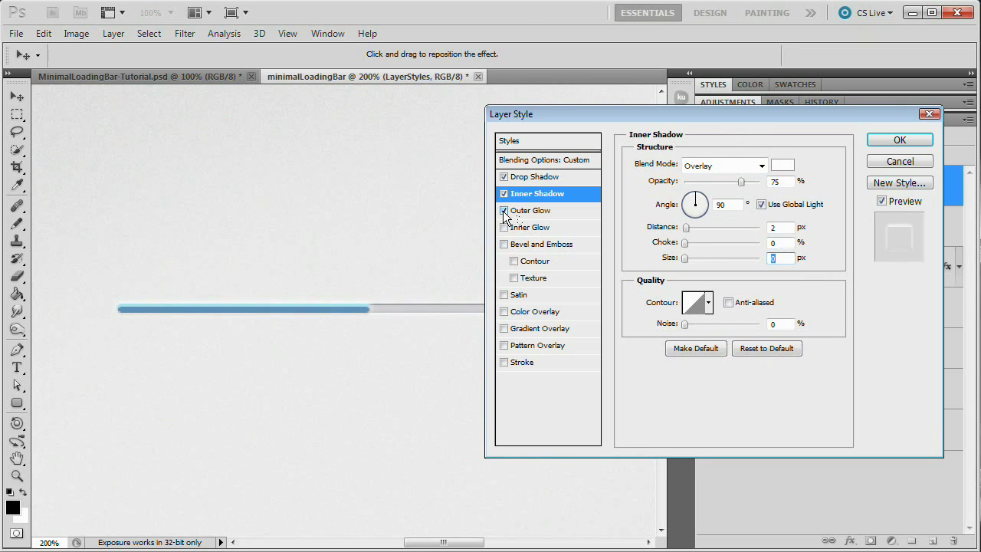
click(532, 211)
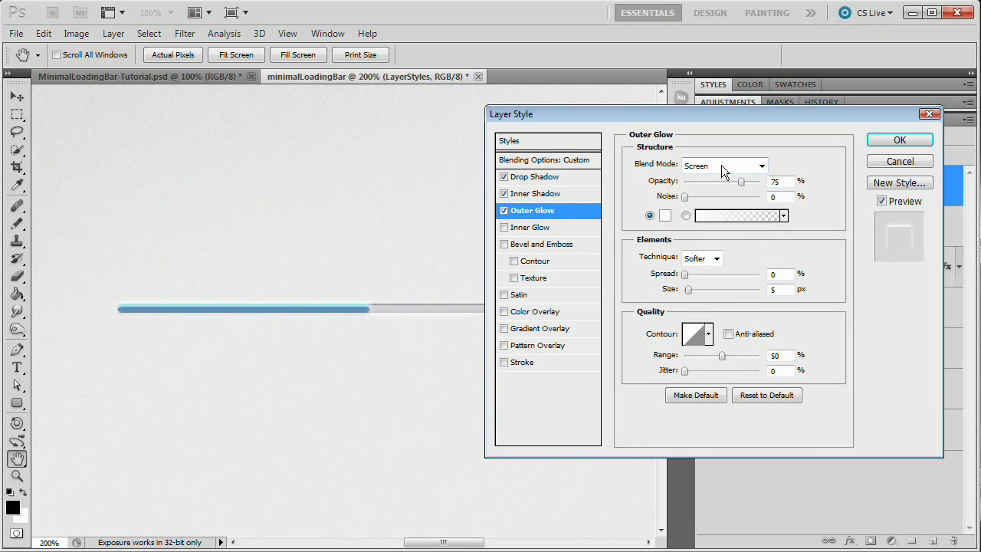
click(722, 163)
click(722, 364)
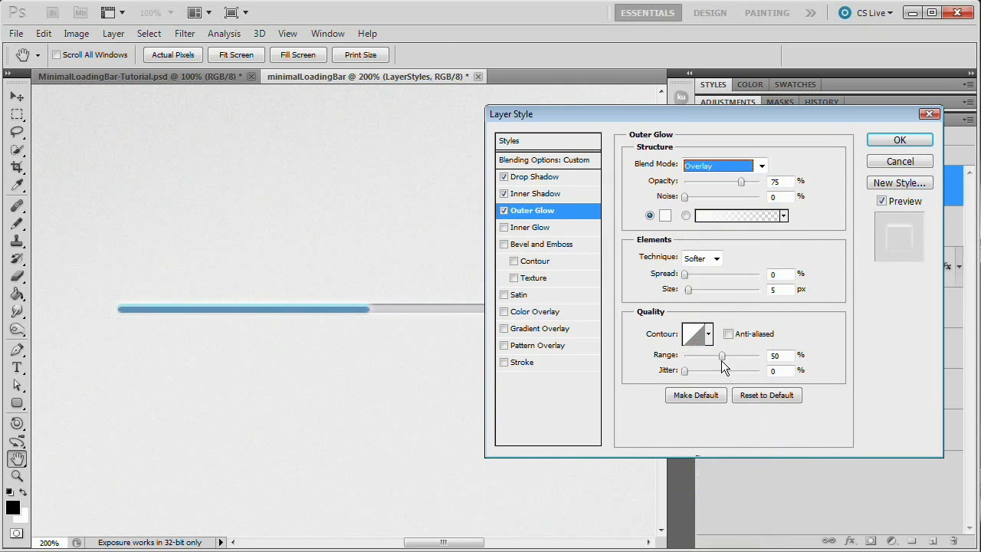
click(786, 183)
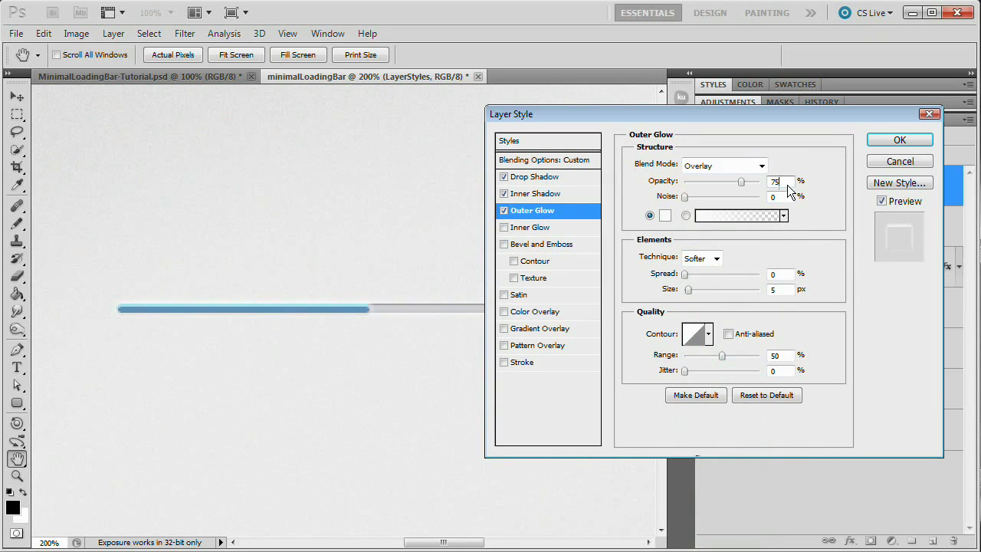
text(50)
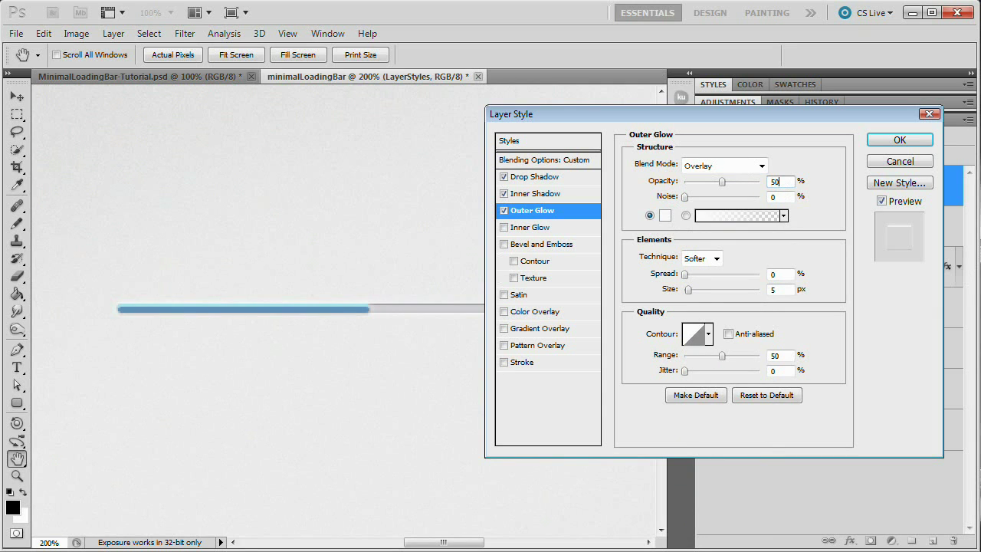
click(779, 290)
text(3)
Add an Inner Glow with Color Dodge blend mode, 40% opacity, Center source and 6 px size, and compare the bar with and without it
click(512, 230)
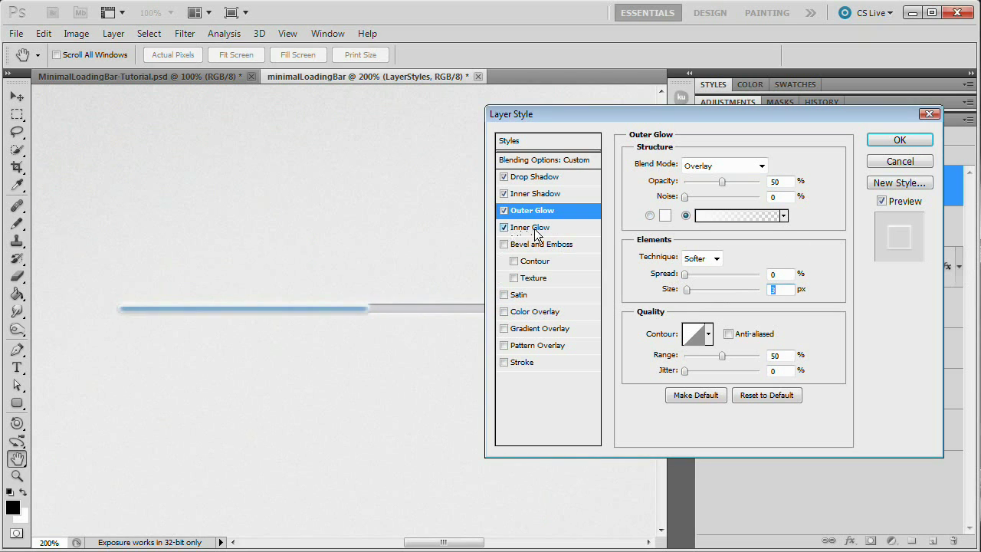
click(752, 170)
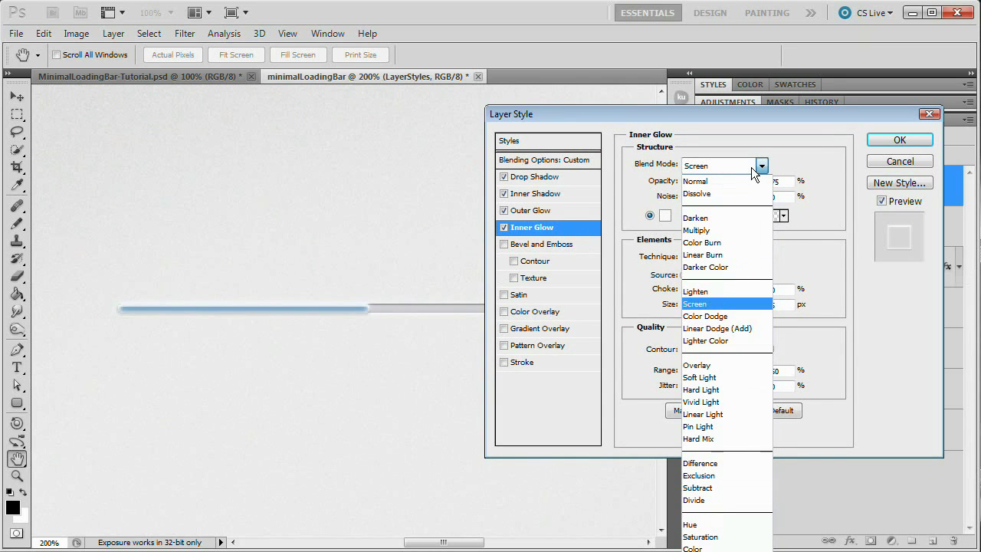
click(723, 316)
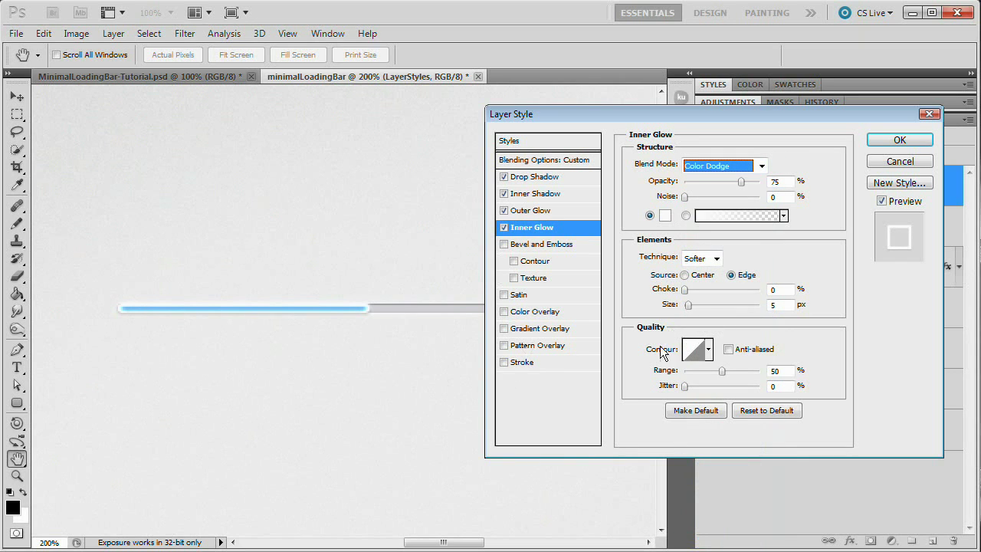
key(Tab)
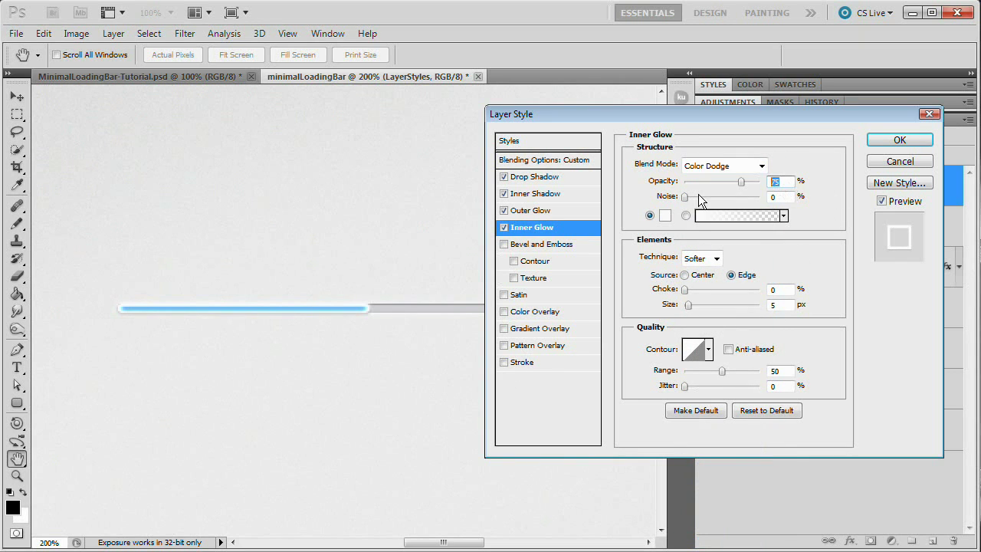
text(40)
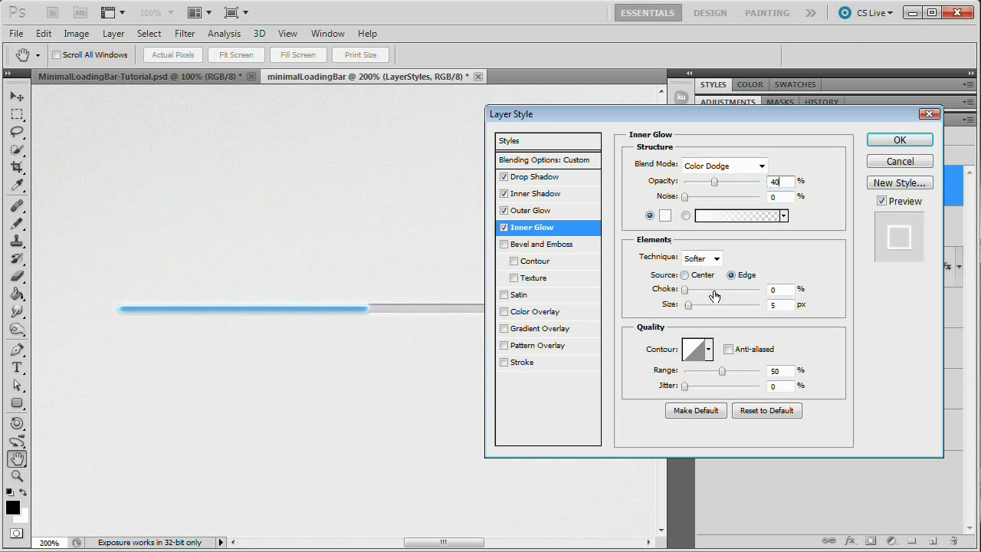
click(685, 275)
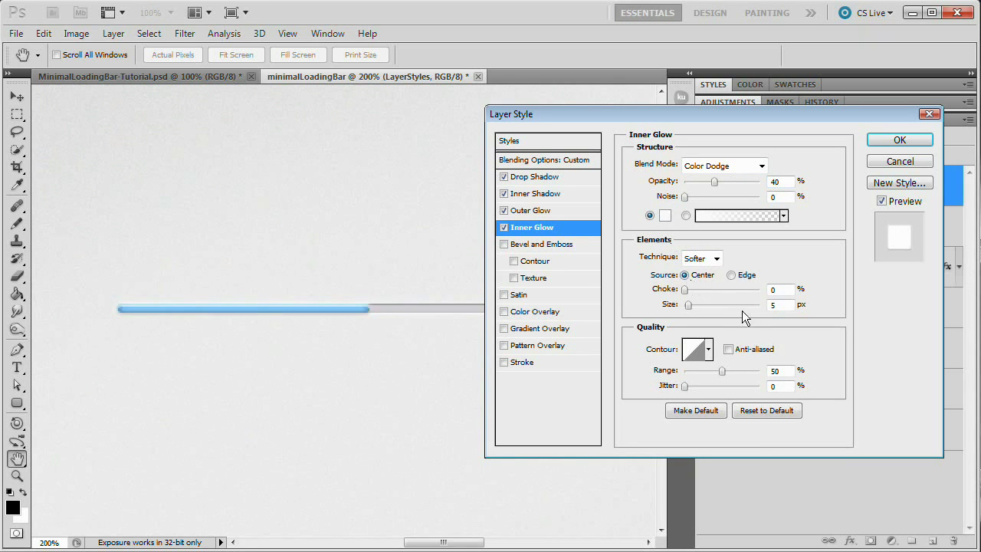
drag(786, 307, 758, 306)
text(6)
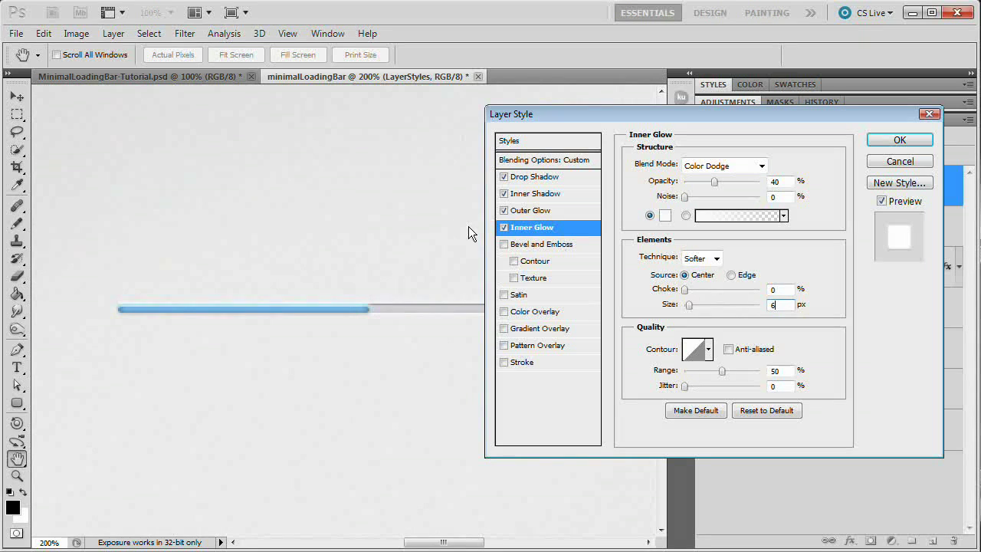
click(504, 227)
click(503, 227)
click(645, 123)
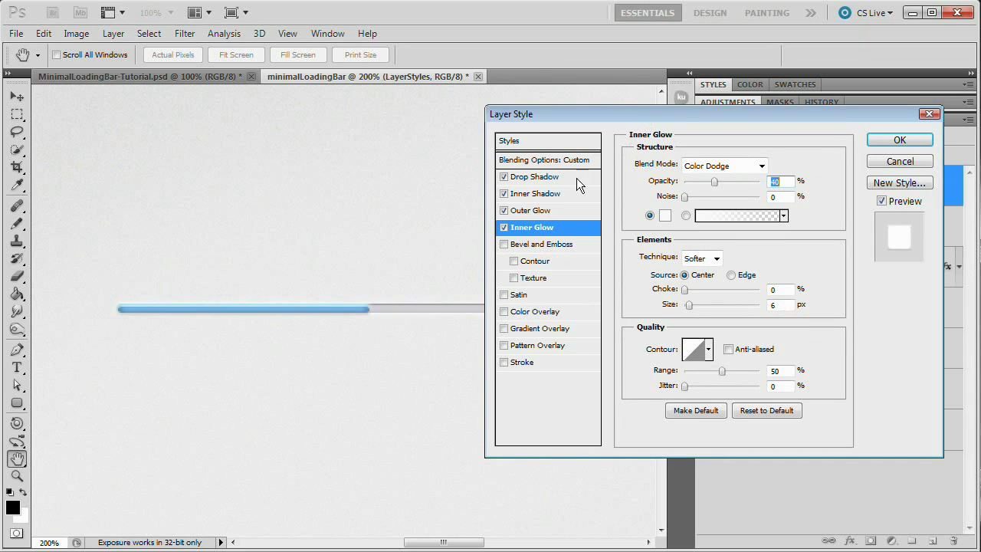
Add a Gradient Overlay to the LayerStyles layer and set its blend mode to Overlay
click(518, 331)
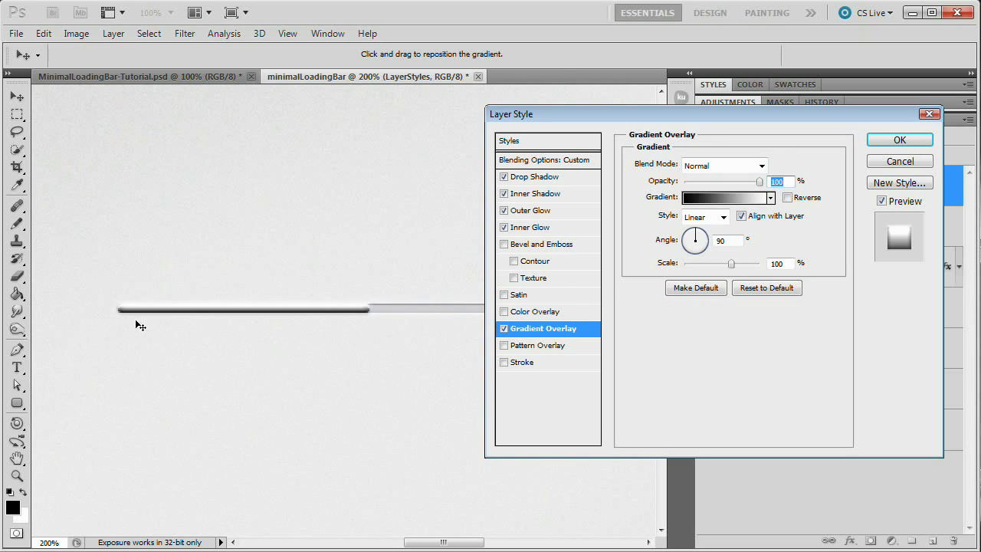
drag(126, 316, 201, 307)
drag(641, 121, 590, 137)
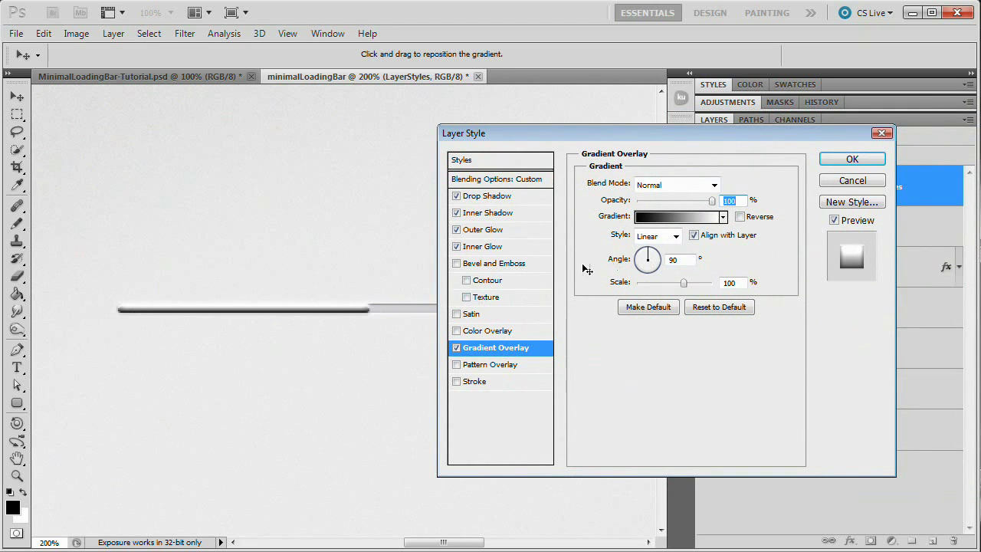
drag(610, 135, 686, 121)
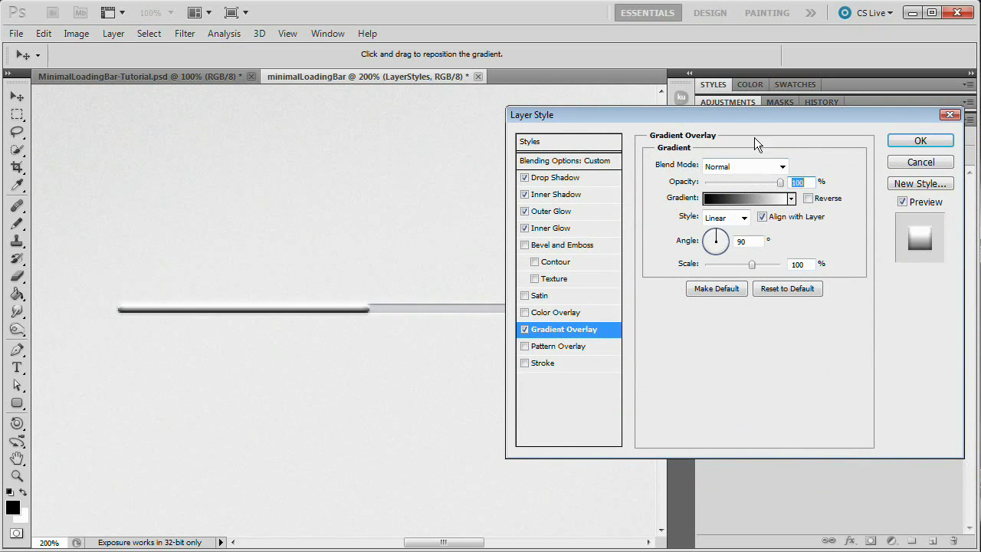
drag(754, 115, 681, 121)
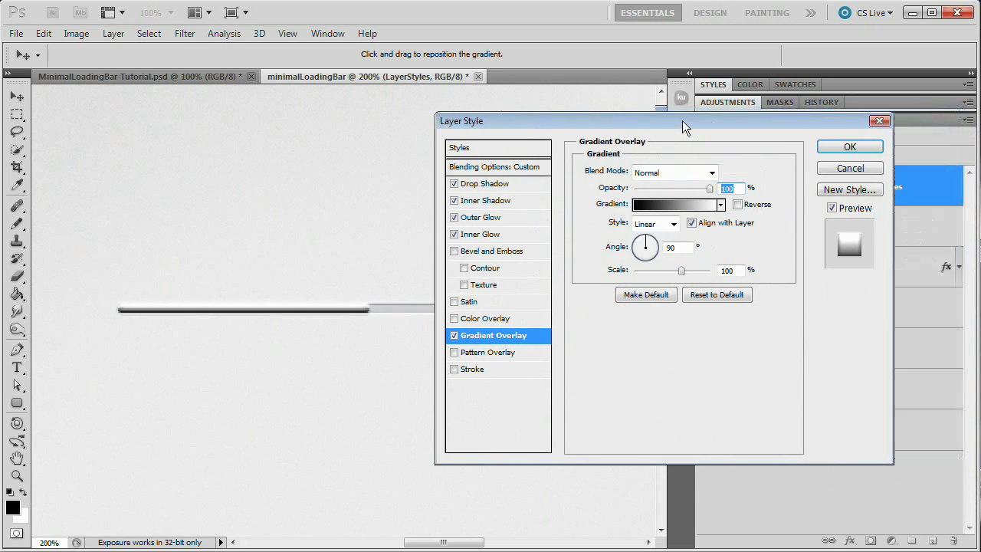
click(674, 170)
click(656, 371)
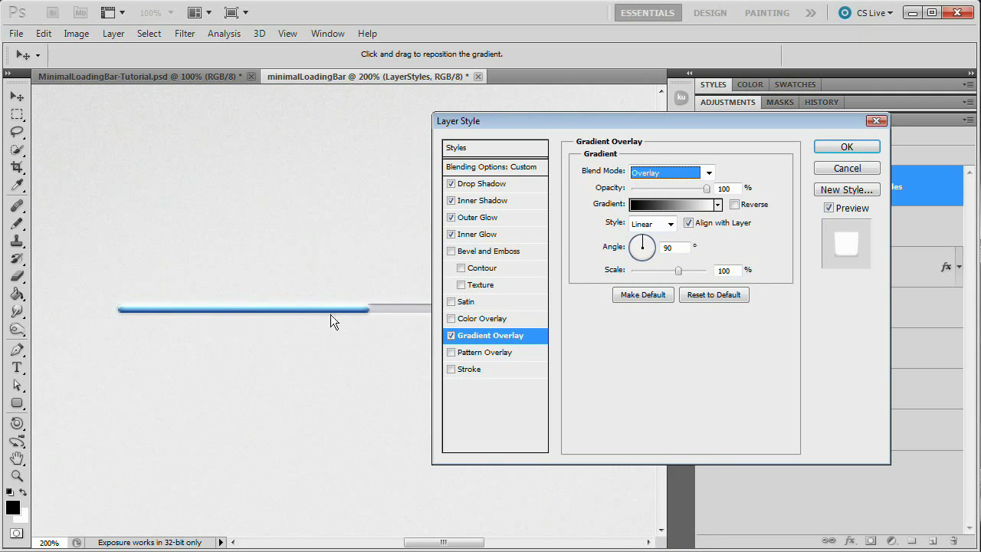
Apply the FadeGray preset to the Gradient Overlay, with #808080 as the starting stop and #bfbfbf as the end stop
click(669, 203)
drag(660, 195, 606, 41)
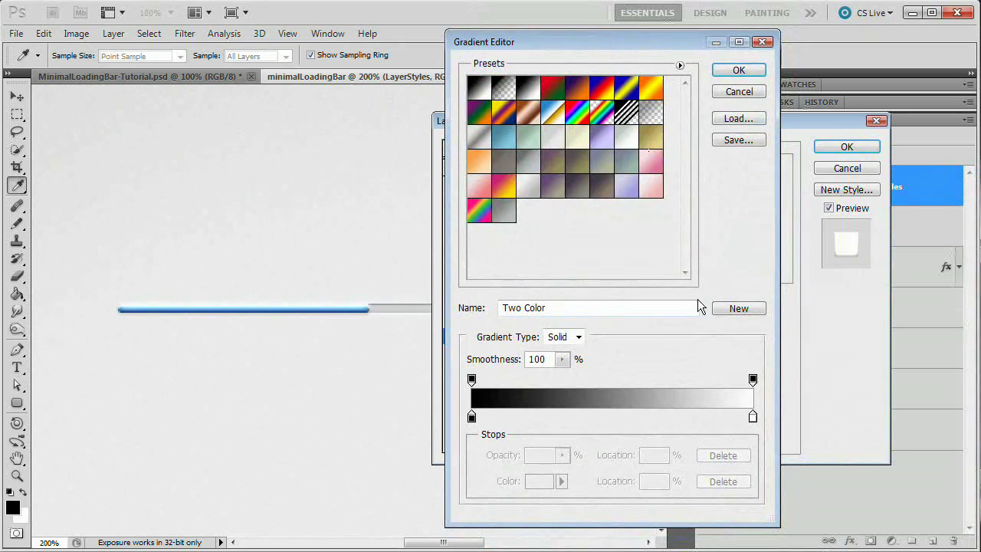
click(505, 217)
click(507, 307)
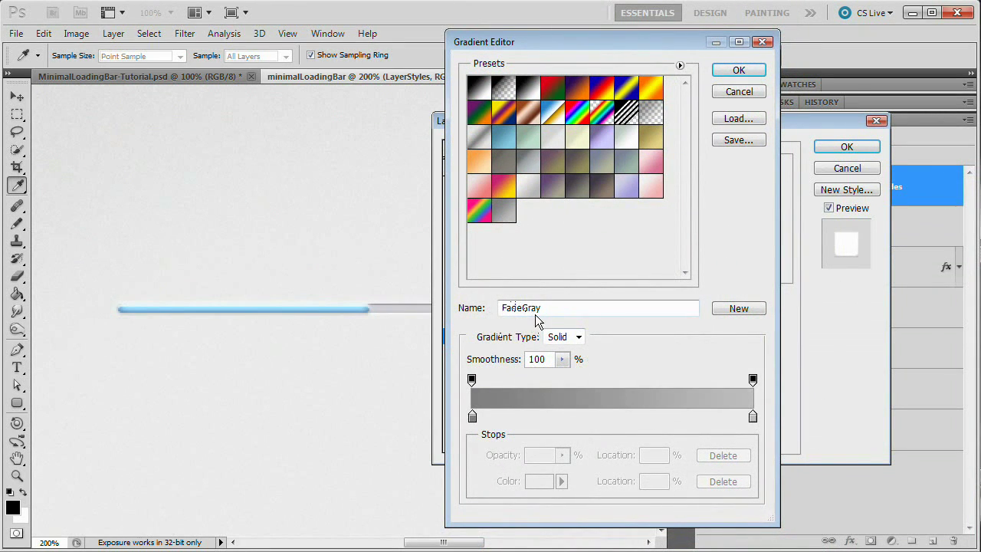
double_click(472, 416)
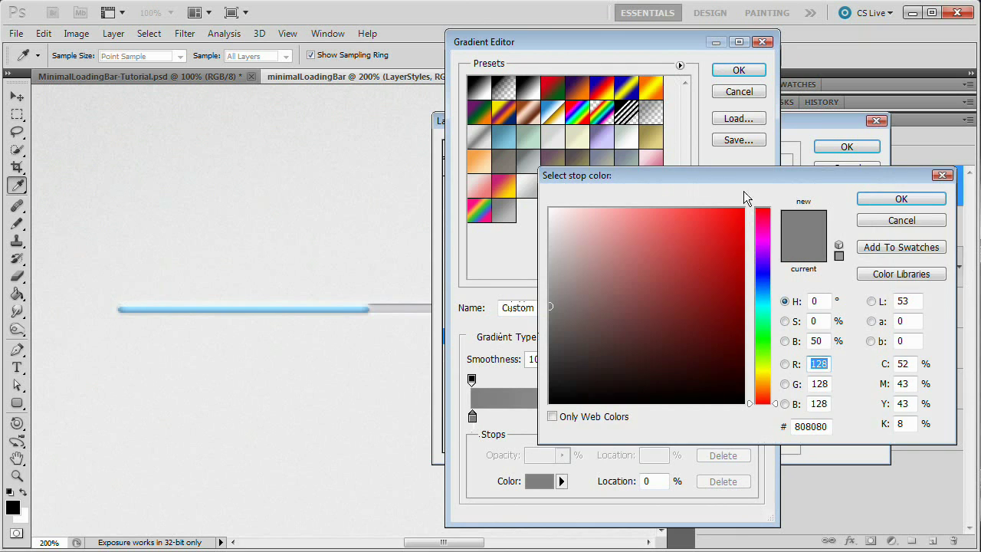
drag(746, 175, 587, 154)
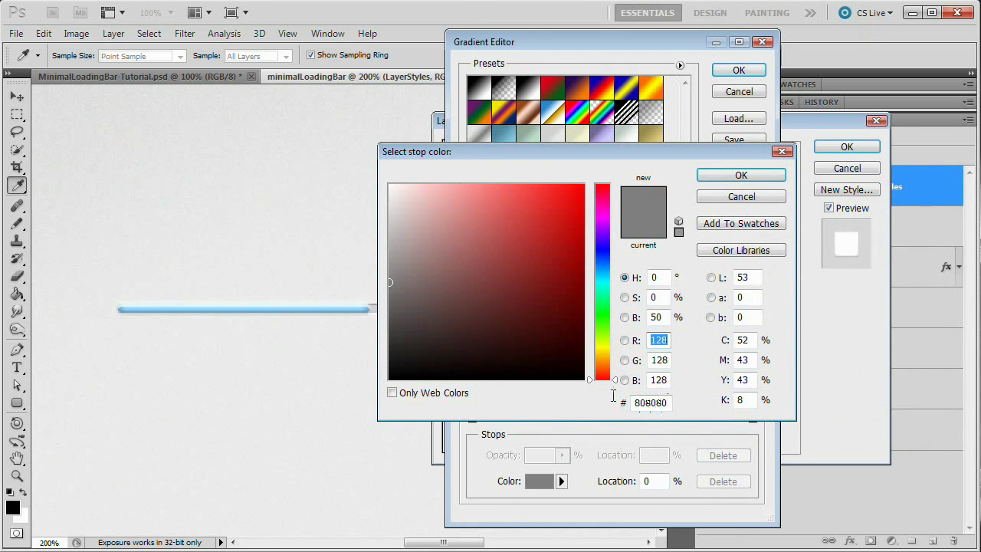
click(759, 176)
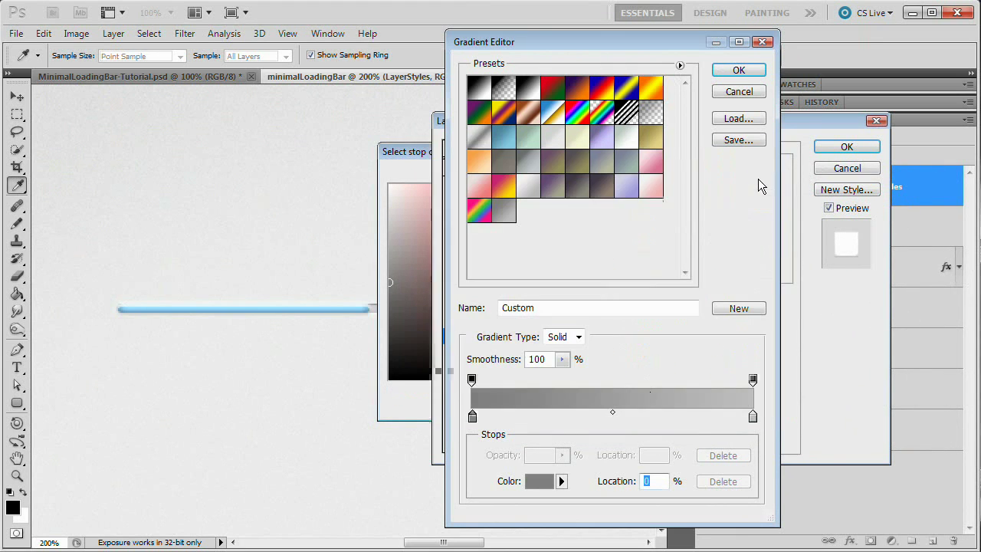
double_click(752, 418)
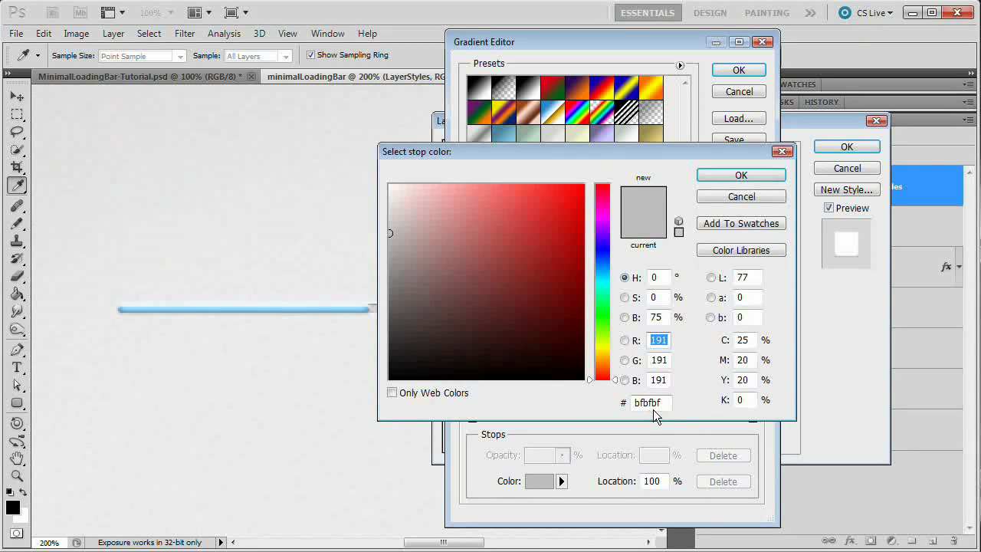
click(741, 174)
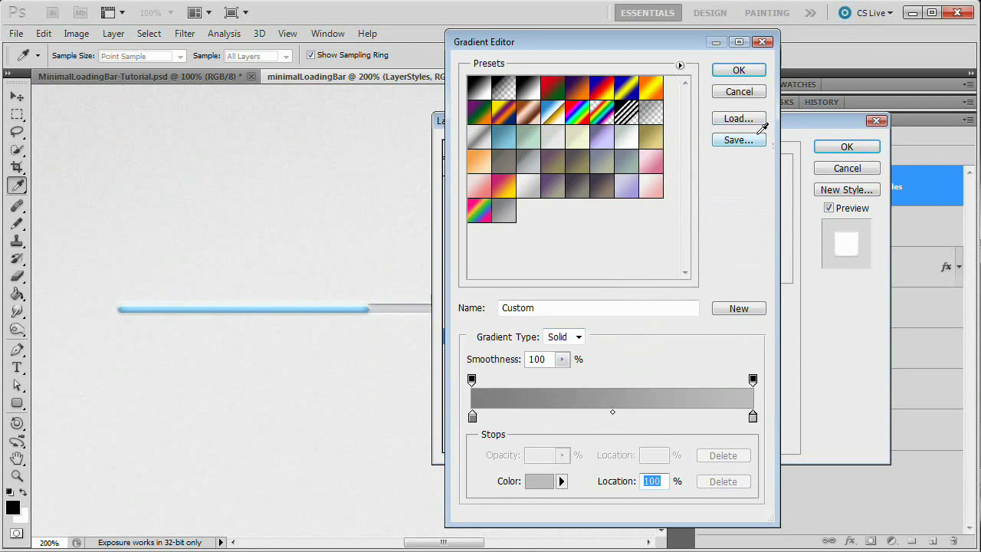
click(740, 71)
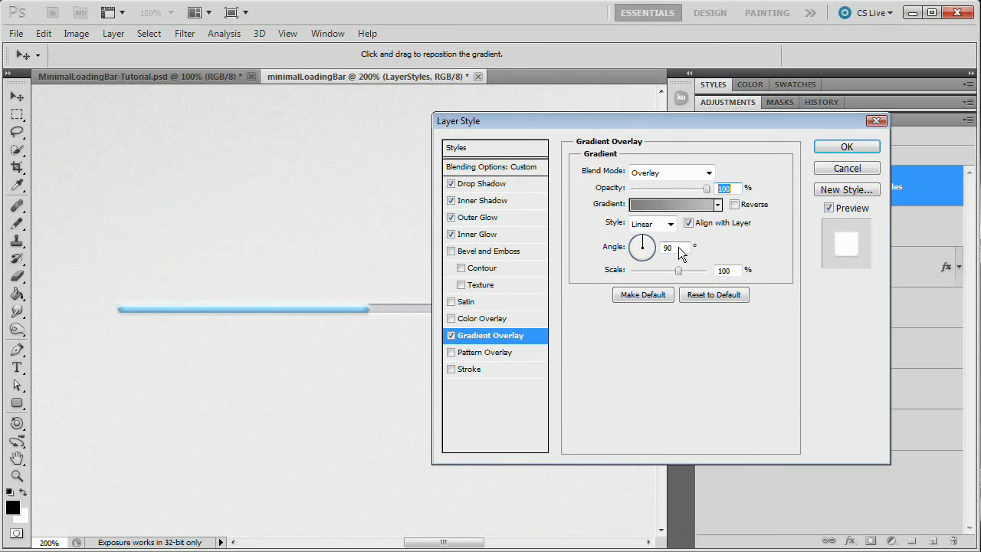
Set the Gradient Overlay angle to 0 degrees
drag(681, 247, 645, 242)
text(0)
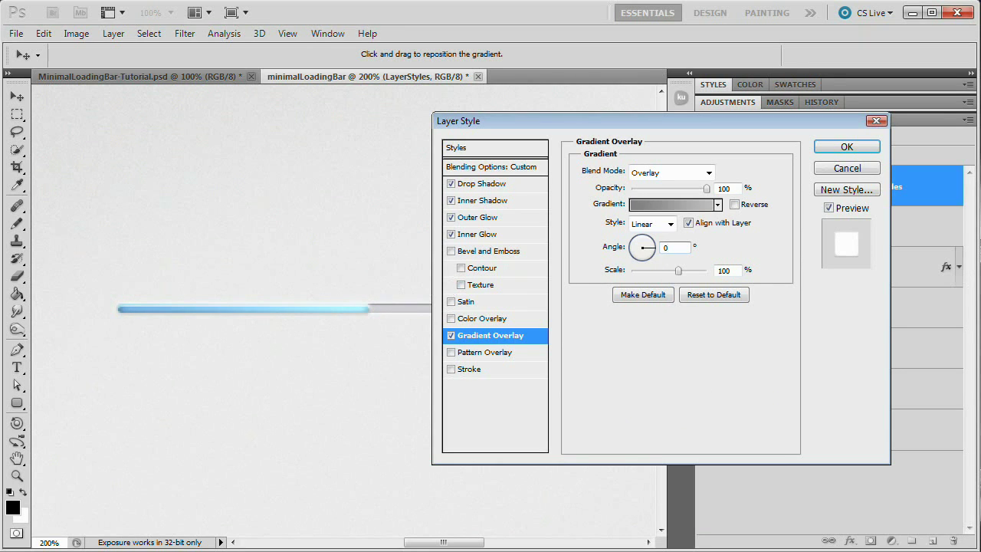
click(576, 121)
Add a Pattern Overlay using the last black diagonal stripe pattern, with Soft Light blend mode and 50% opacity
click(453, 354)
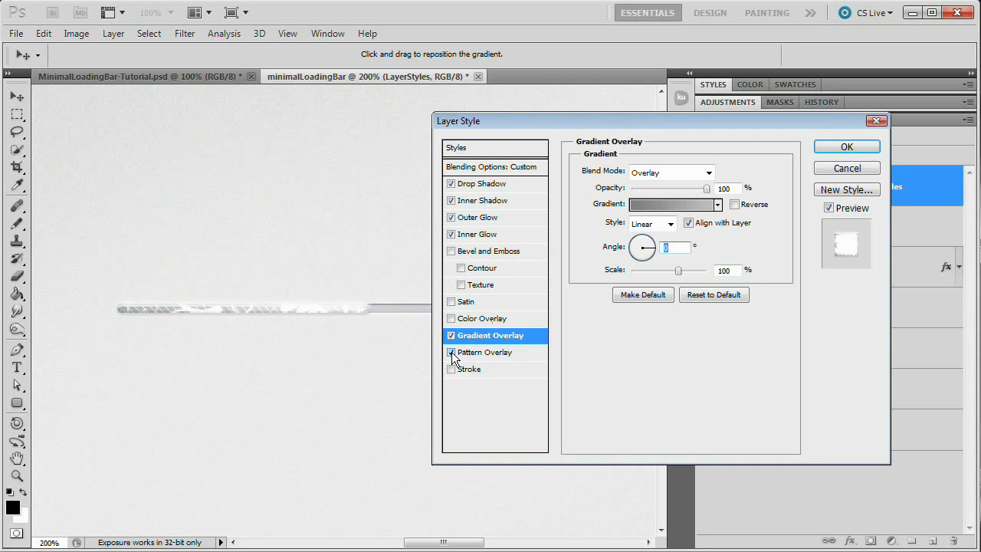
click(488, 354)
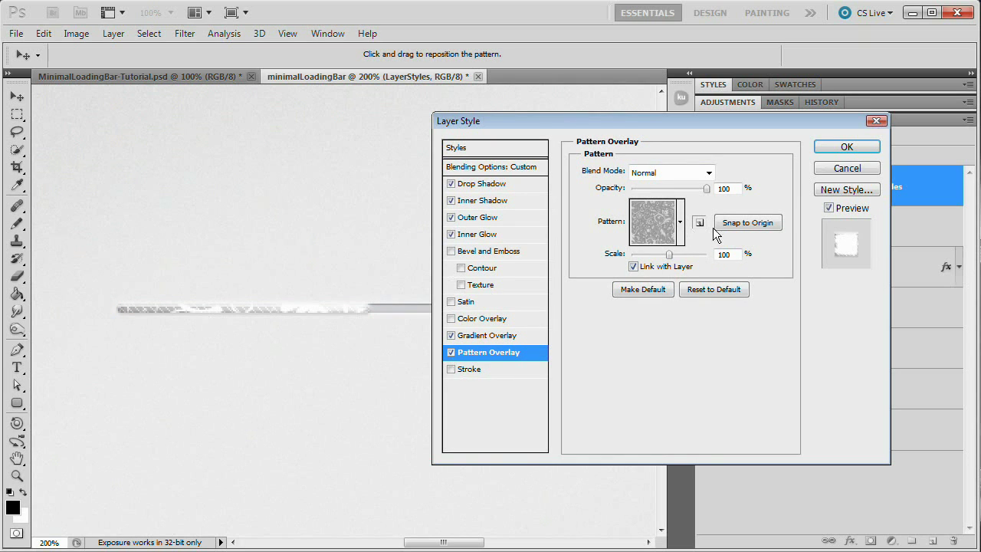
click(680, 224)
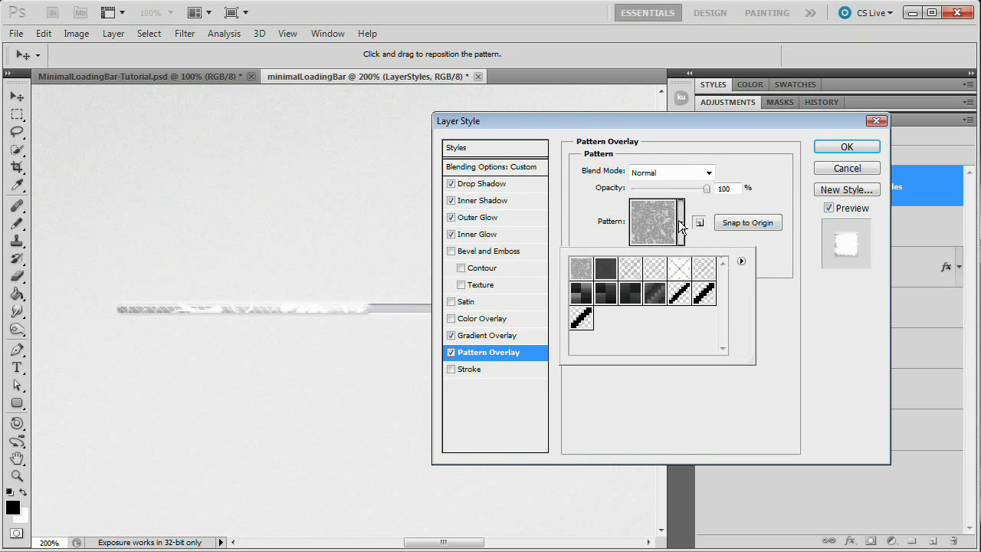
click(581, 318)
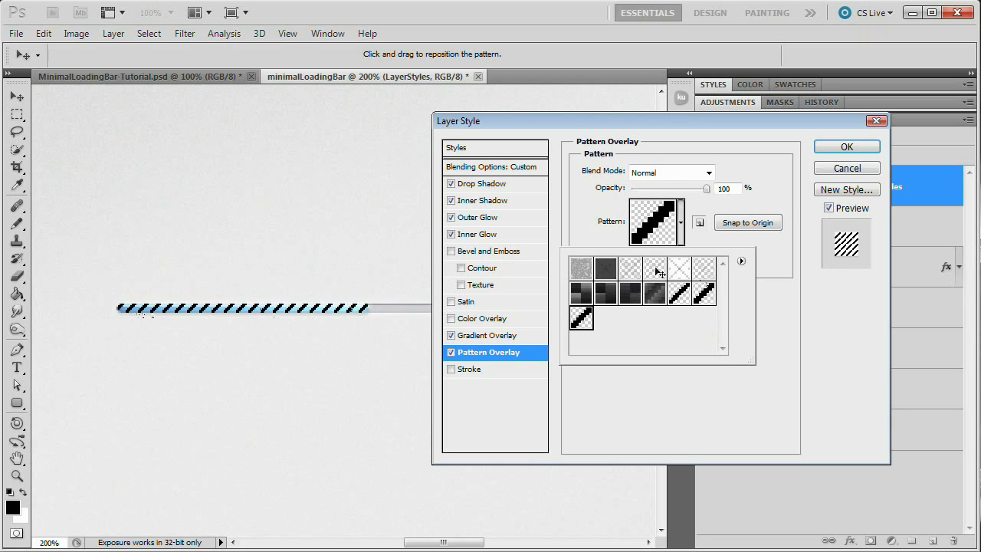
click(708, 172)
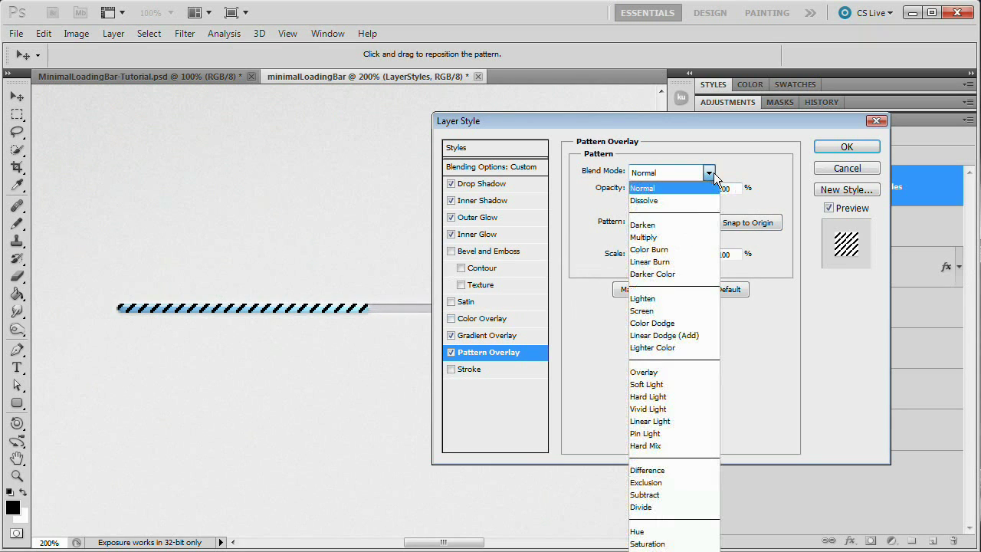
click(678, 384)
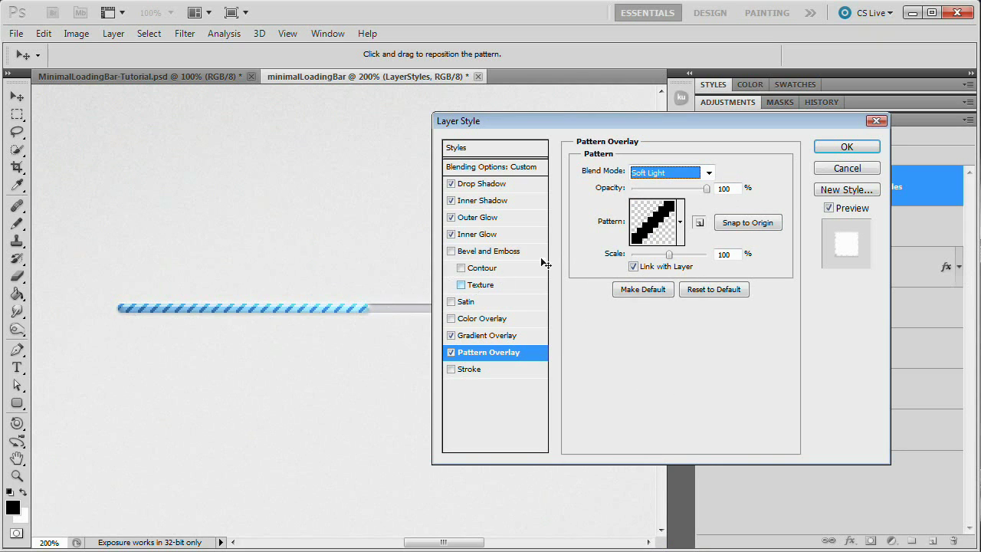
double_click(724, 189)
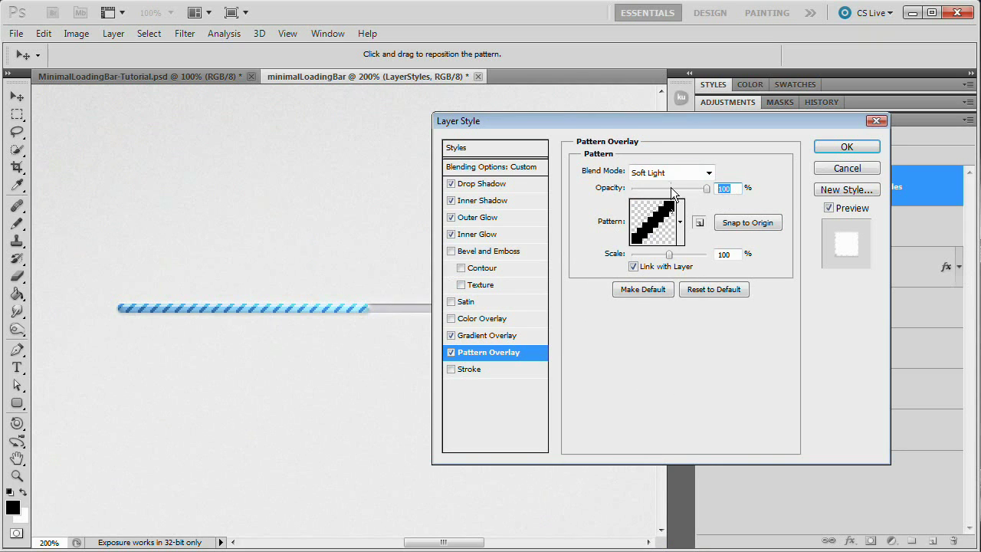
click(671, 188)
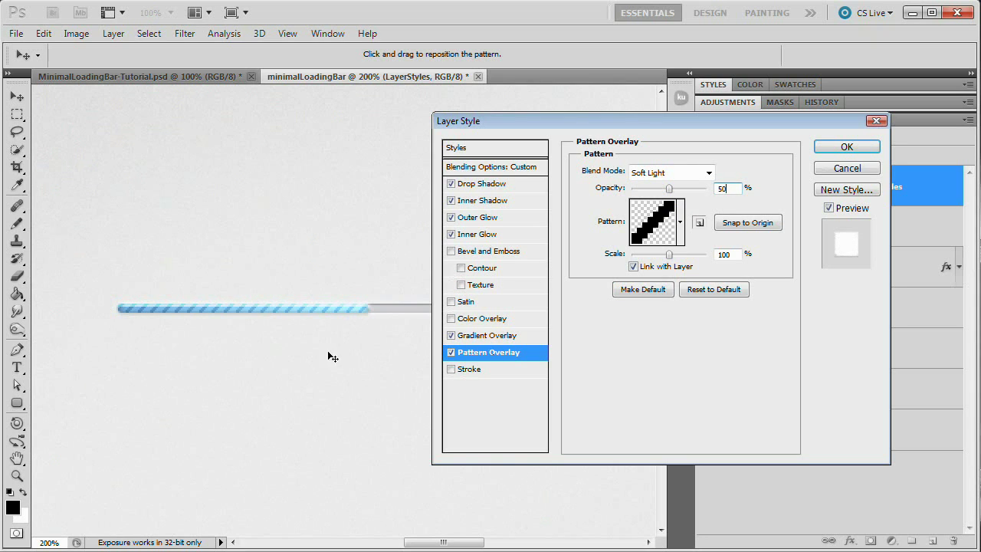
Add a Satin effect with Overlay blend mode and white (#ffffff) as its color
click(466, 302)
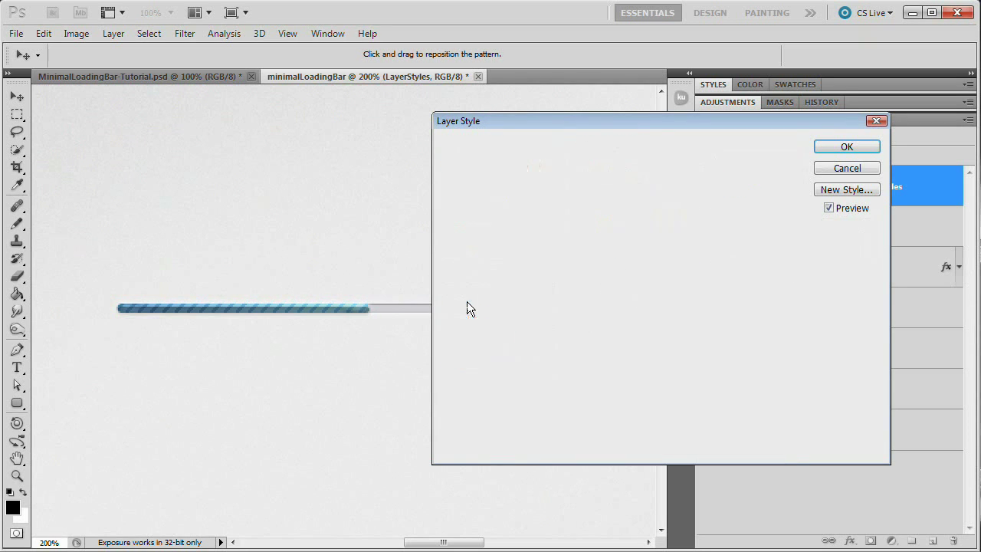
drag(675, 120, 671, 139)
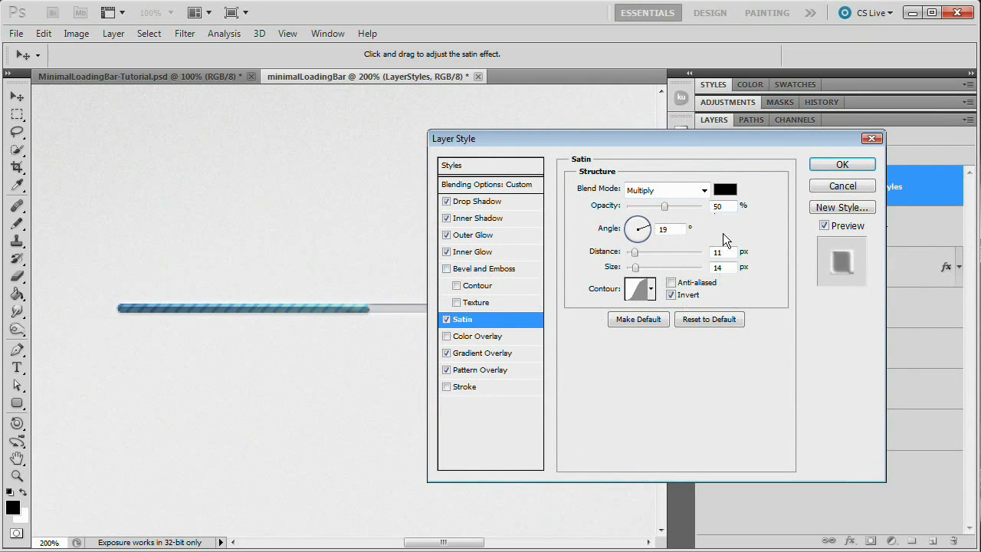
click(704, 191)
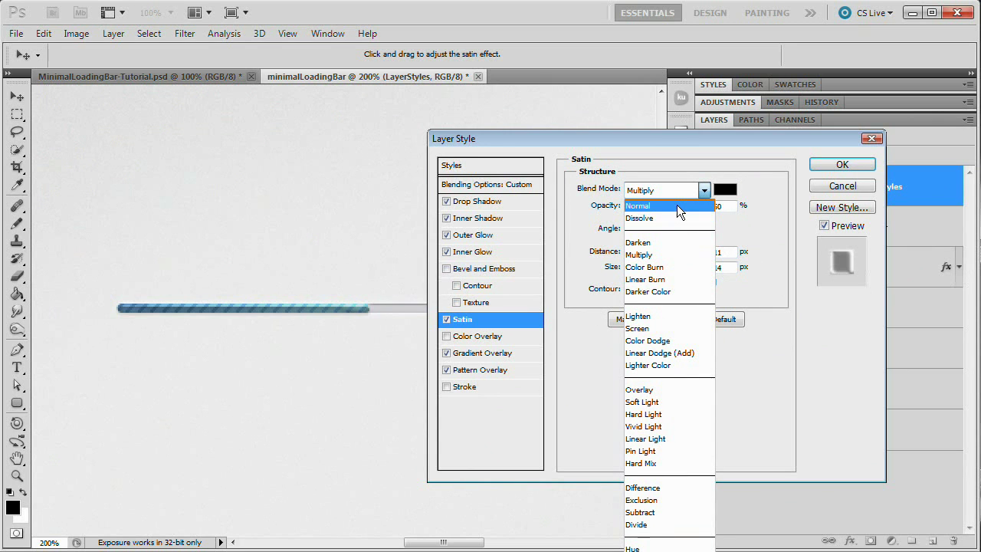
click(643, 391)
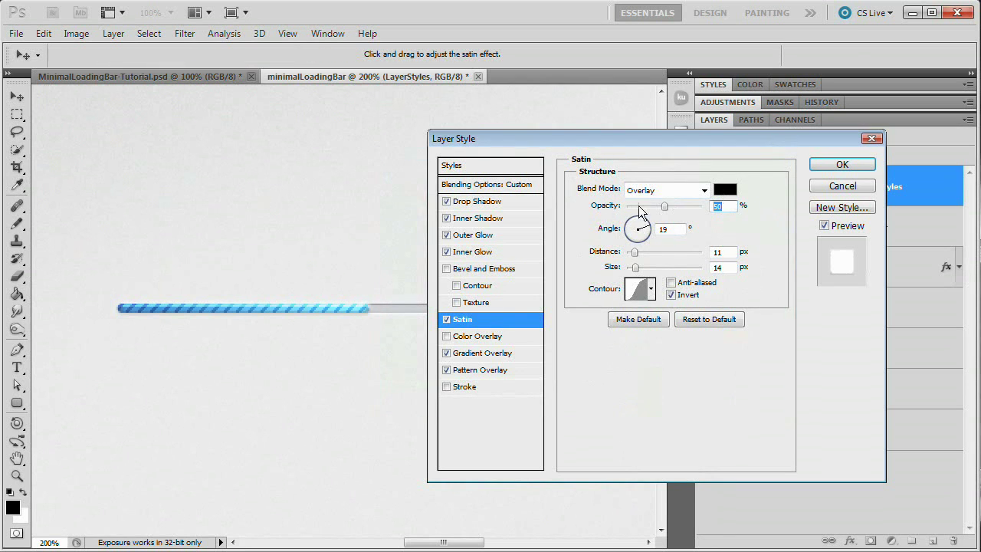
click(723, 190)
drag(501, 216, 357, 183)
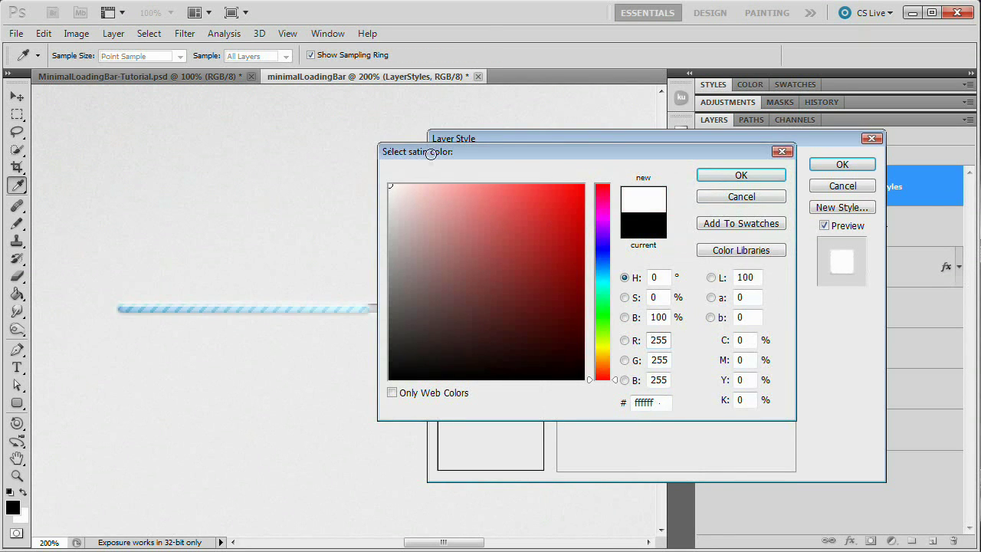
drag(430, 152, 569, 178)
click(865, 209)
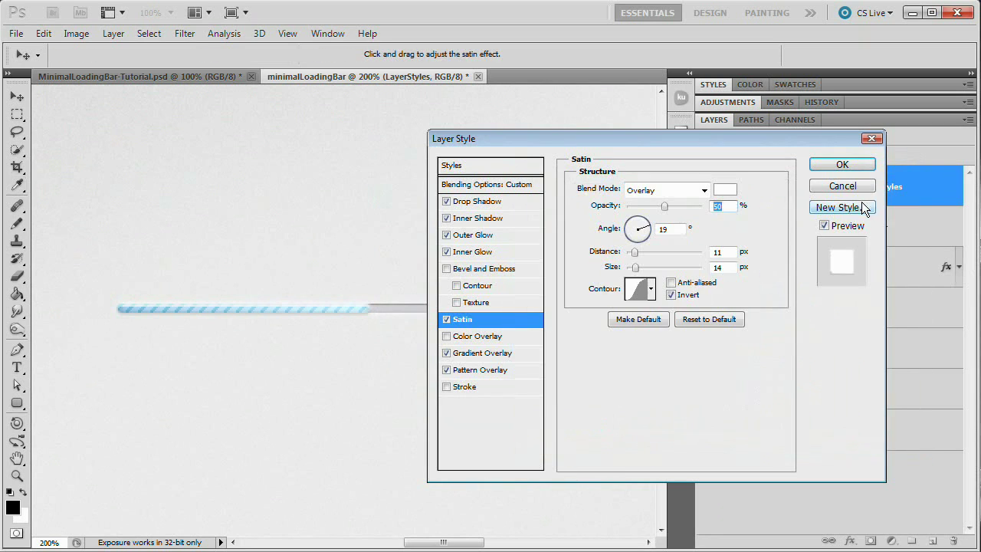
Set the Satin distance to 8 px and its size to 8 px
click(724, 206)
key(Tab)
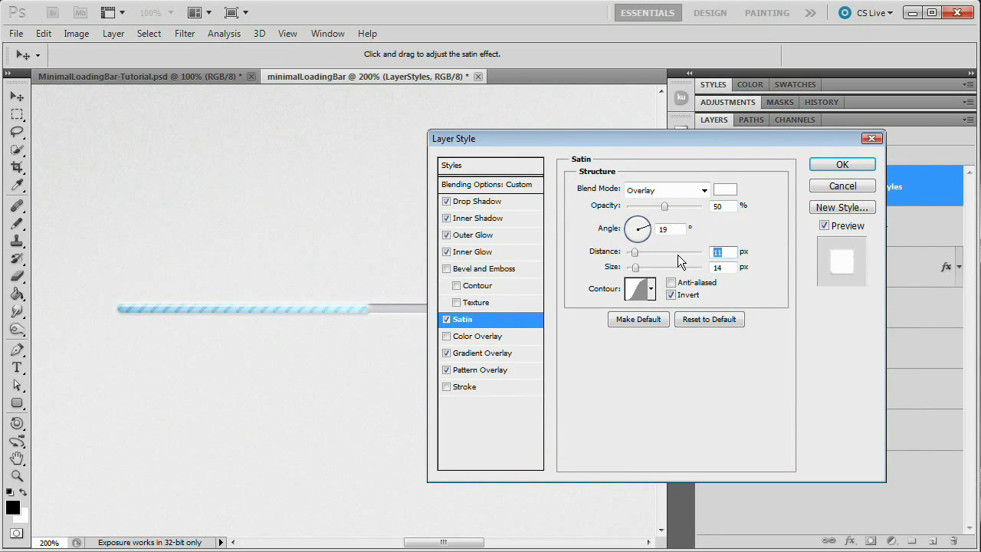
text(8)
key(Tab)
text(8)
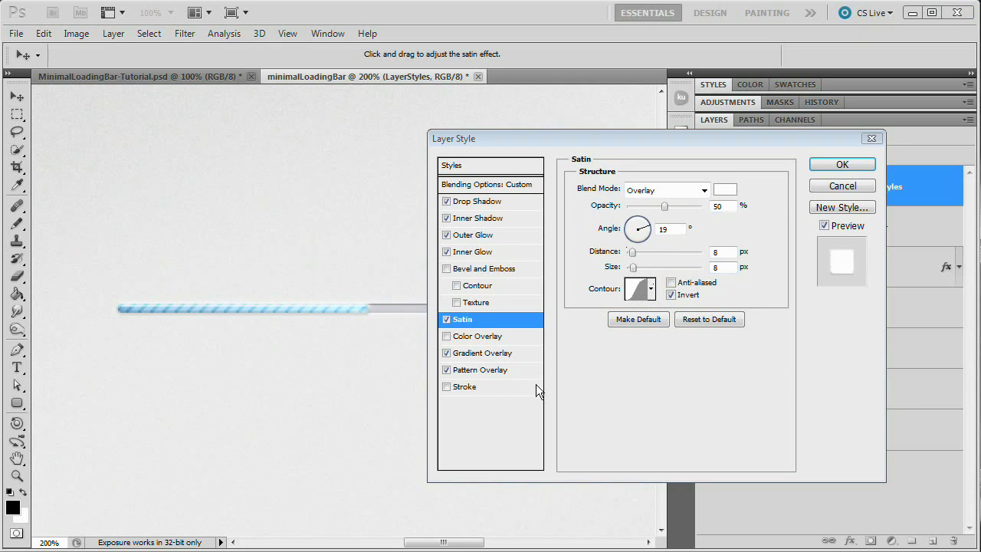
Add a 1 px Stroke to the progress fill, positioned inside its edge
click(455, 387)
click(468, 388)
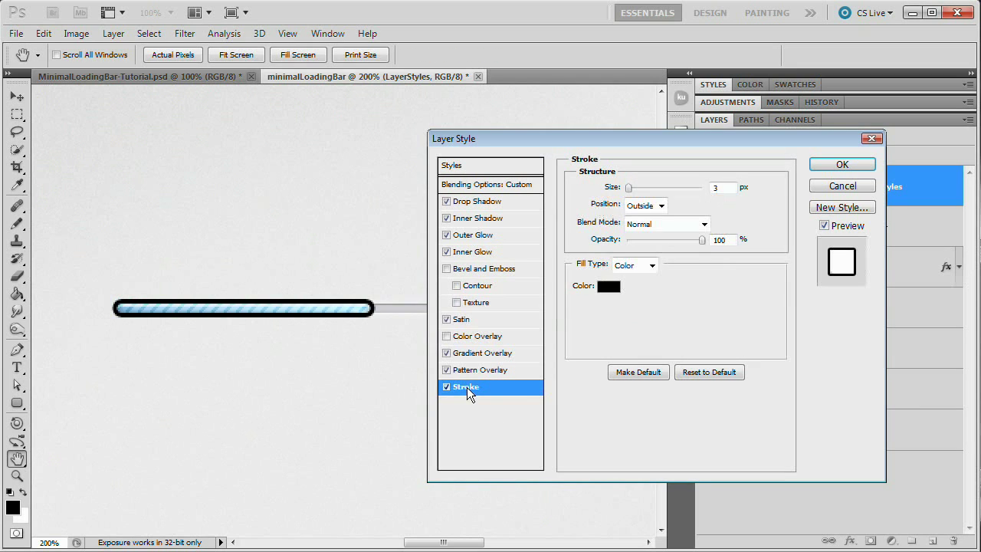
double_click(719, 187)
text(1)
click(661, 205)
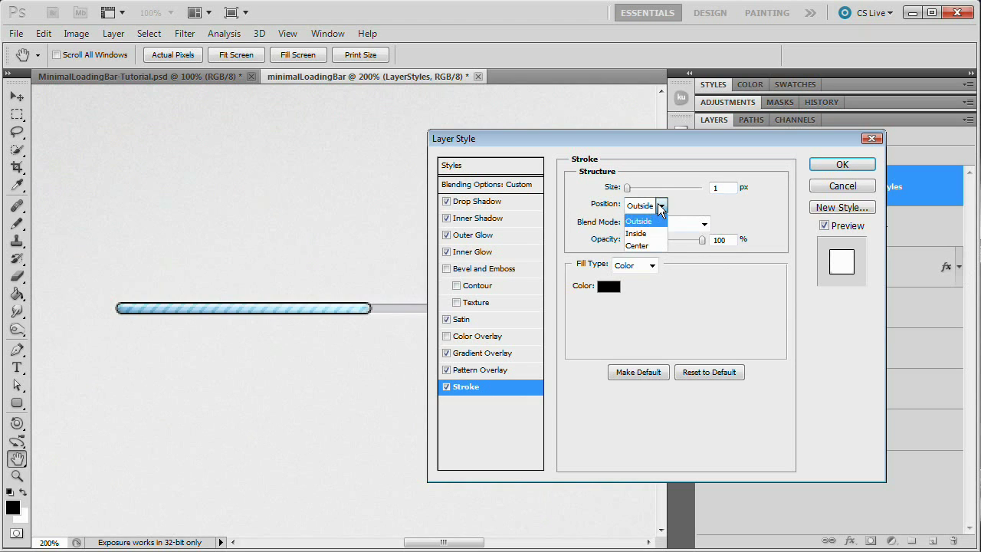
click(638, 234)
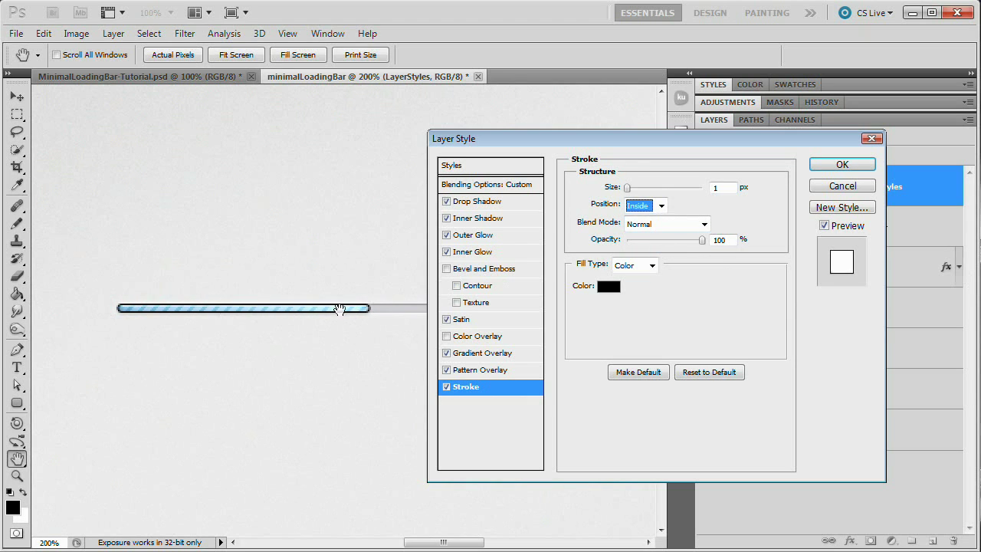
Set the Stroke to Overlay blend mode at 10% opacity and apply the layer style
click(659, 225)
click(639, 423)
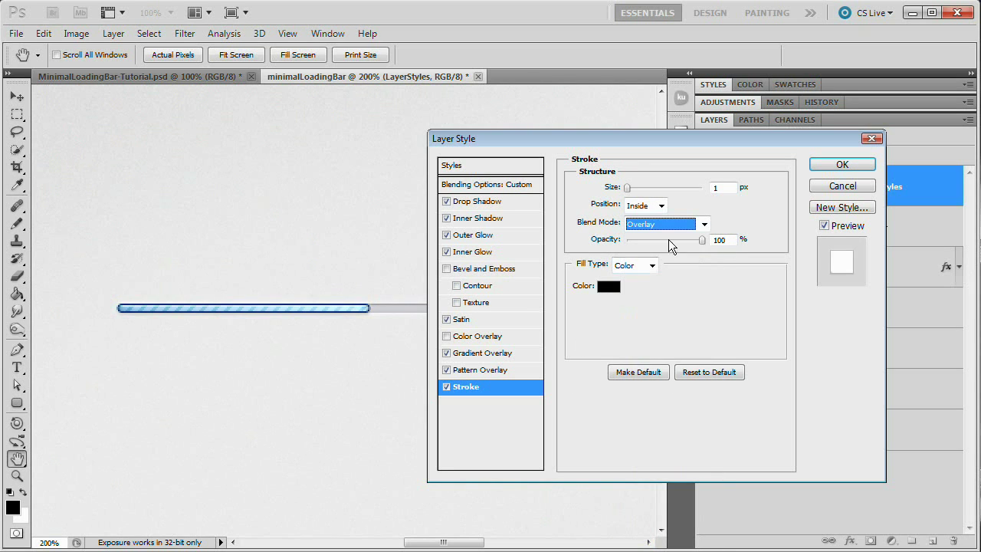
drag(697, 241, 635, 247)
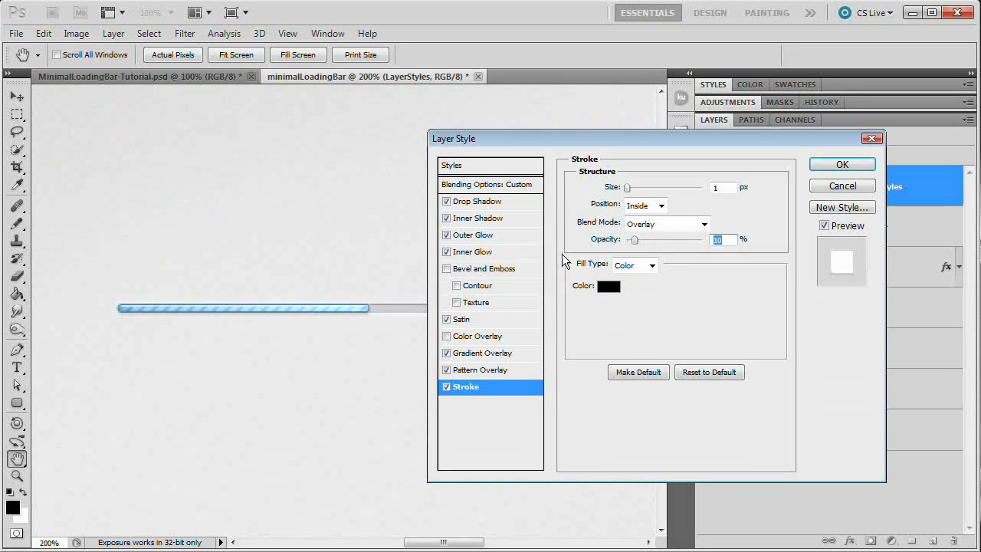
click(842, 164)
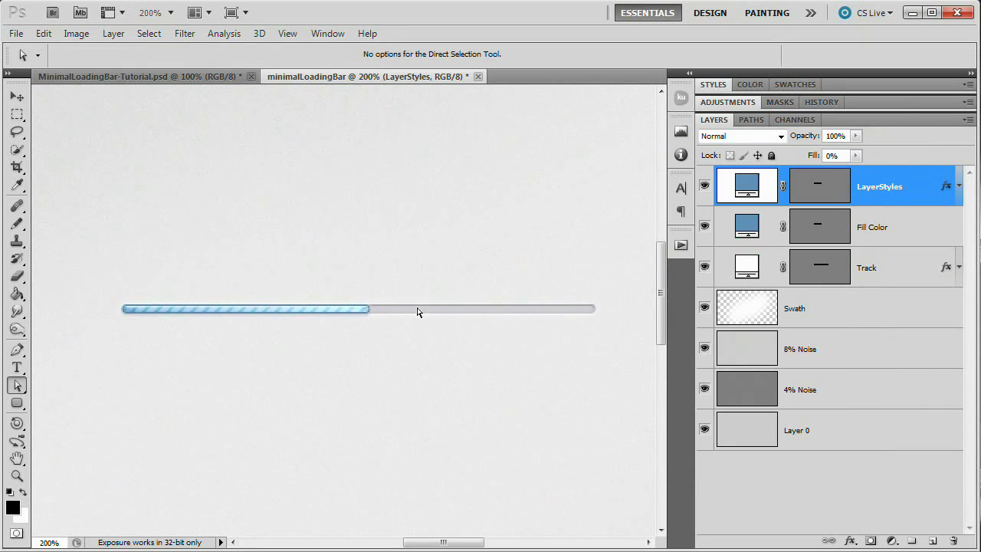
key(ctrl+minus)
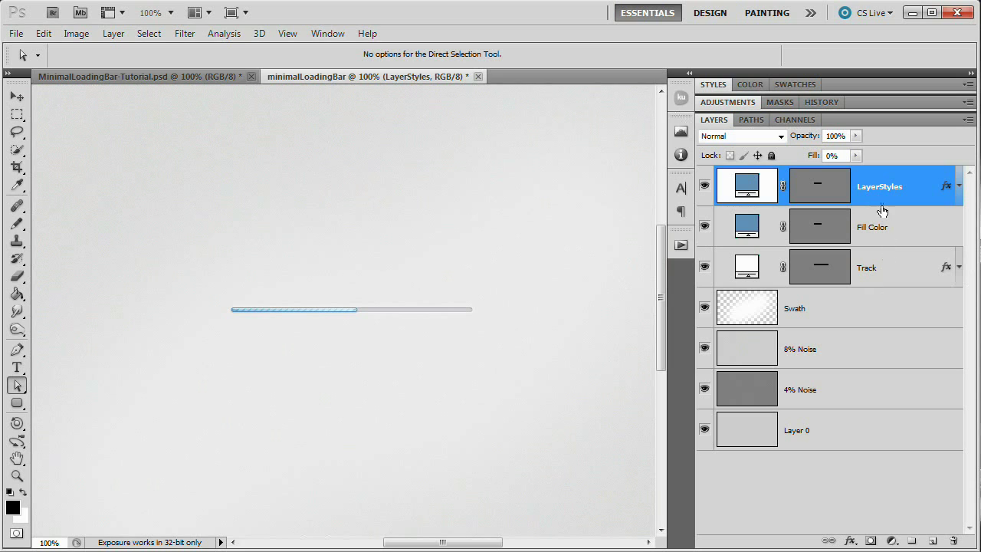
shift+click(891, 268)
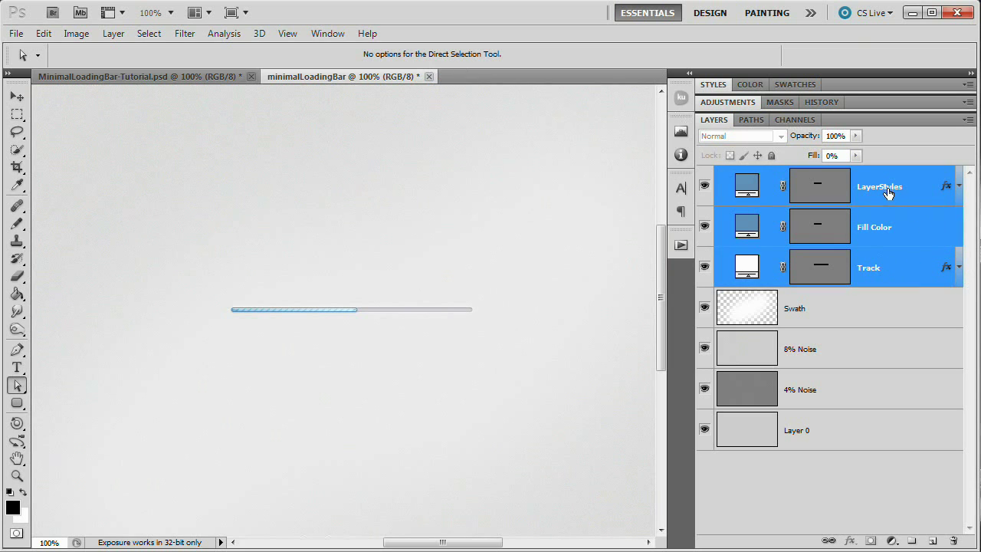
drag(886, 199, 889, 171)
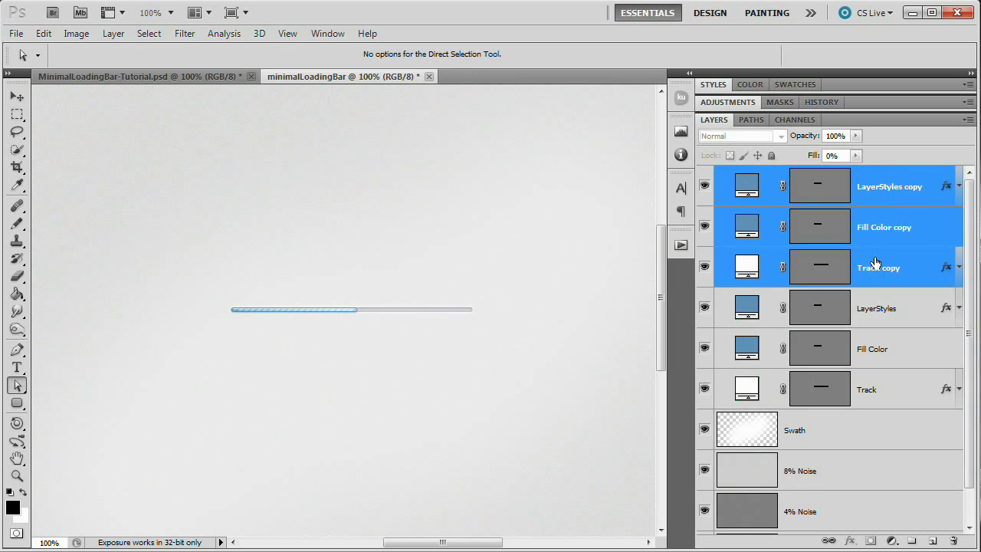
key(ctrl+z)
Change the fill color of the LayerStyles shape layer to white (#ffffff)
click(888, 197)
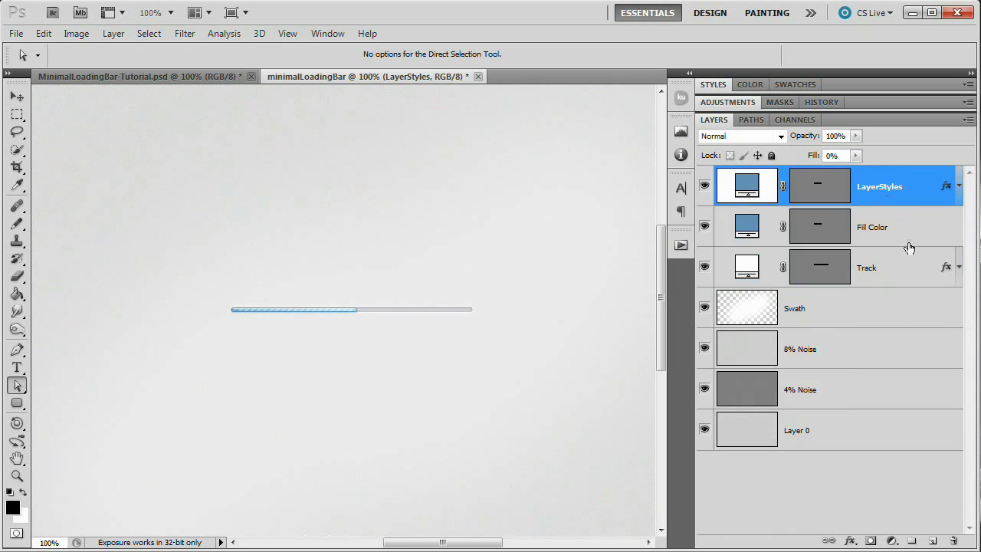
double_click(748, 186)
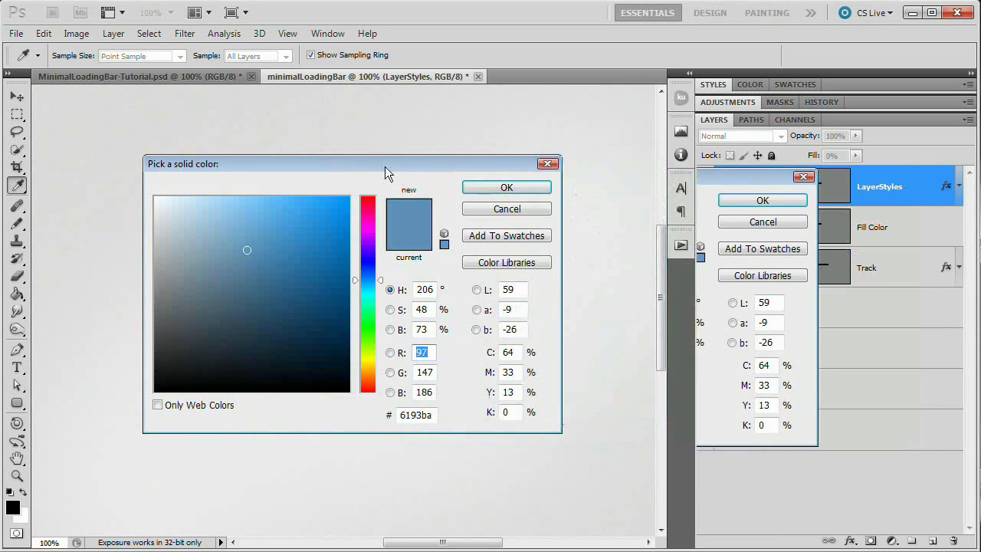
drag(184, 236, 127, 158)
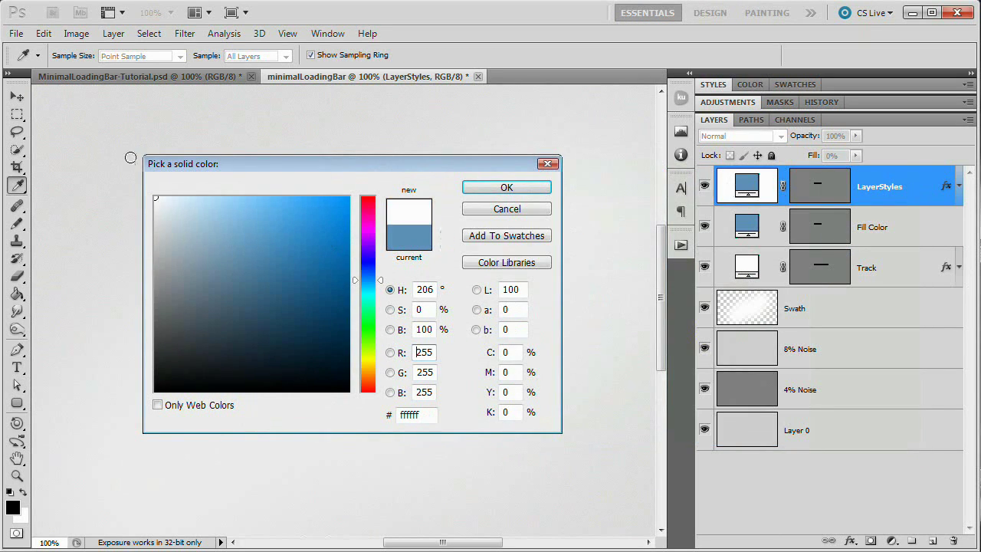
click(506, 187)
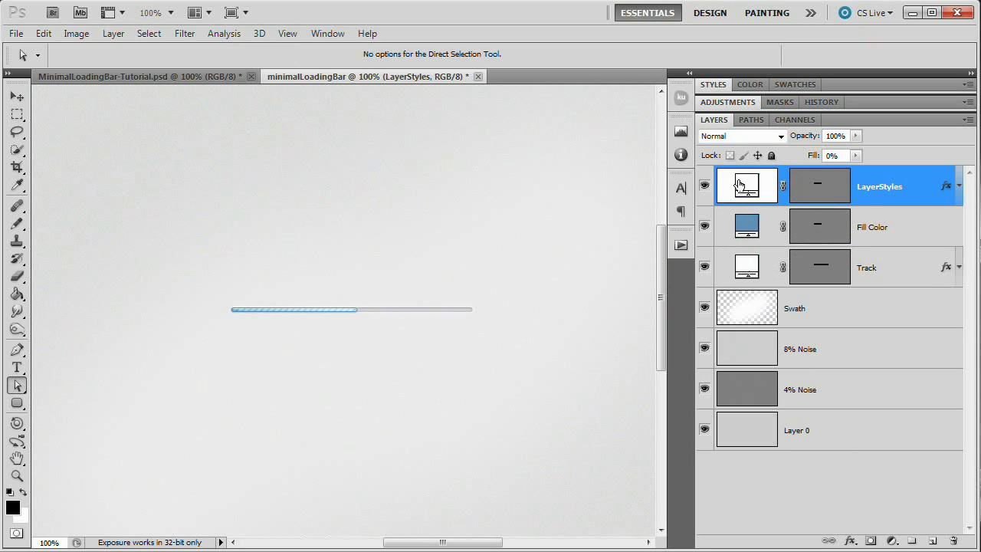
Duplicate the LayerStyles, Fill Color and Track layers together, placing the copies above the originals
click(749, 225)
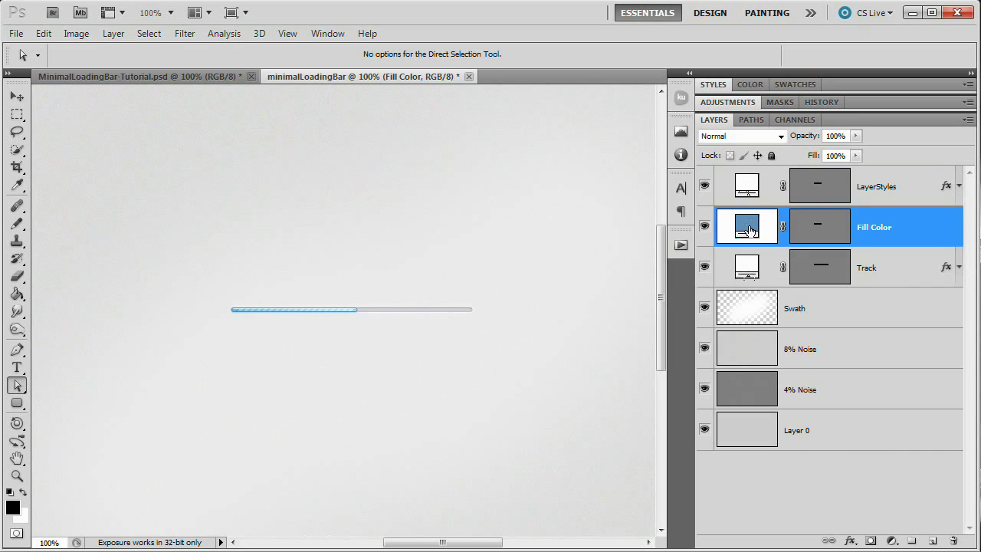
click(895, 268)
shift+click(882, 192)
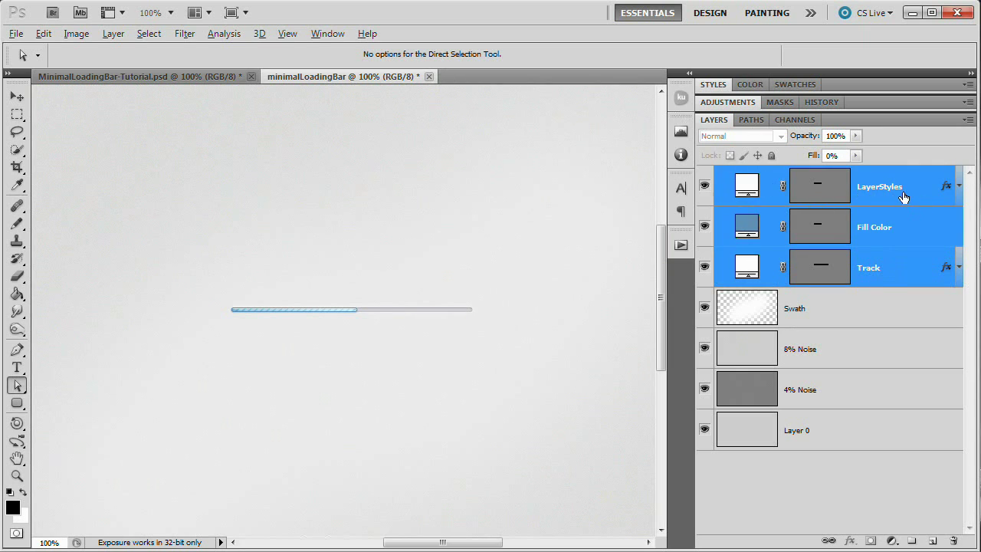
click(895, 270)
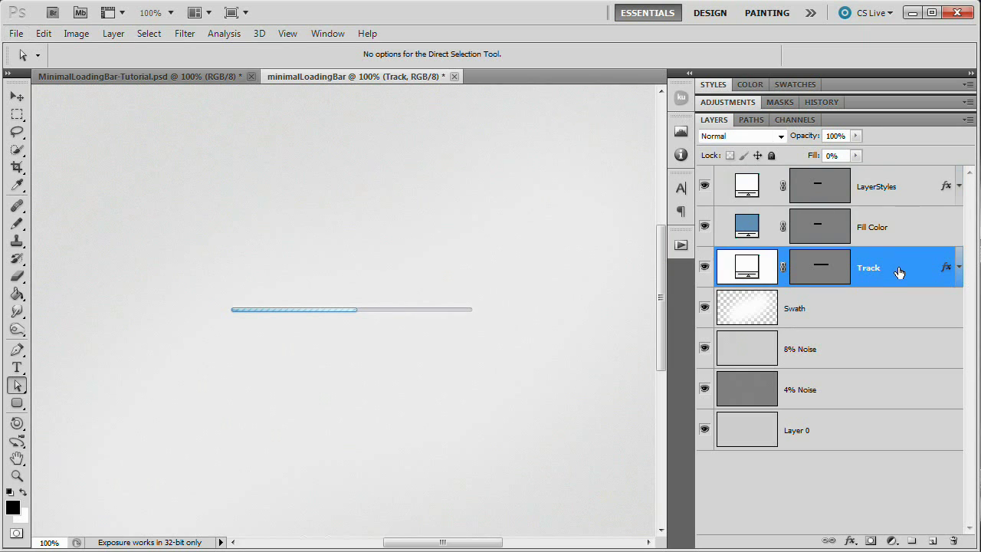
shift+click(891, 186)
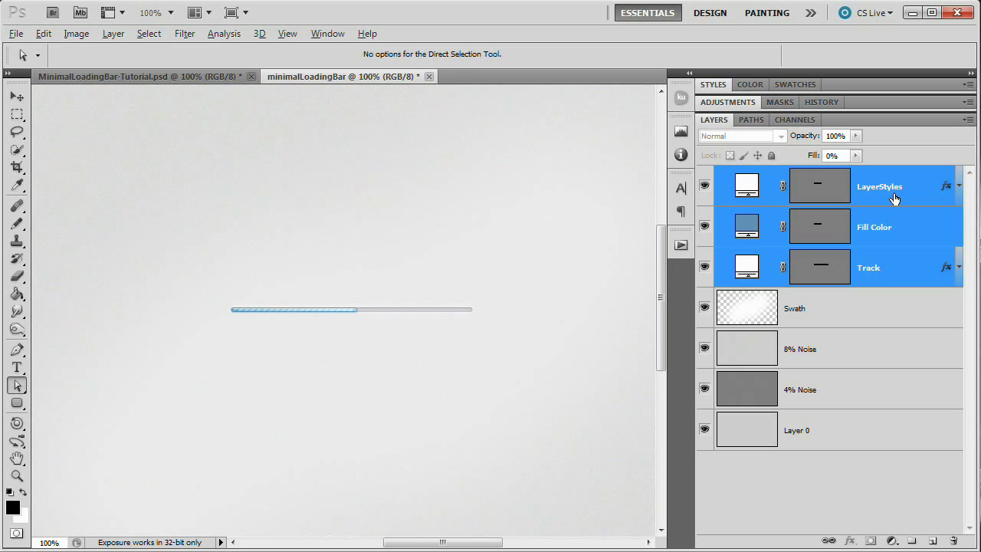
drag(894, 199, 898, 183)
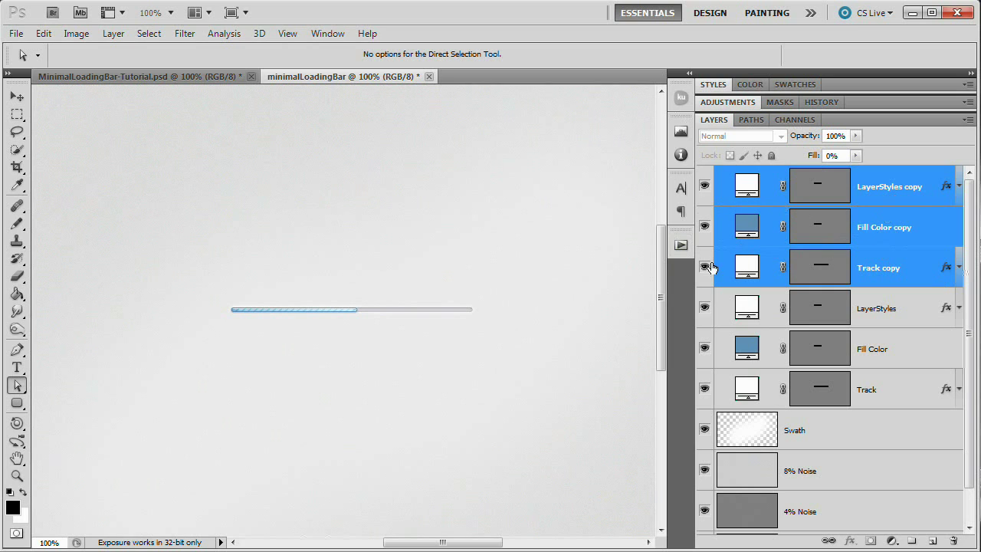
Move the duplicated LayerStyles, Fill Color and Track layers straight up so the second bar sits a short distance above the original
click(18, 97)
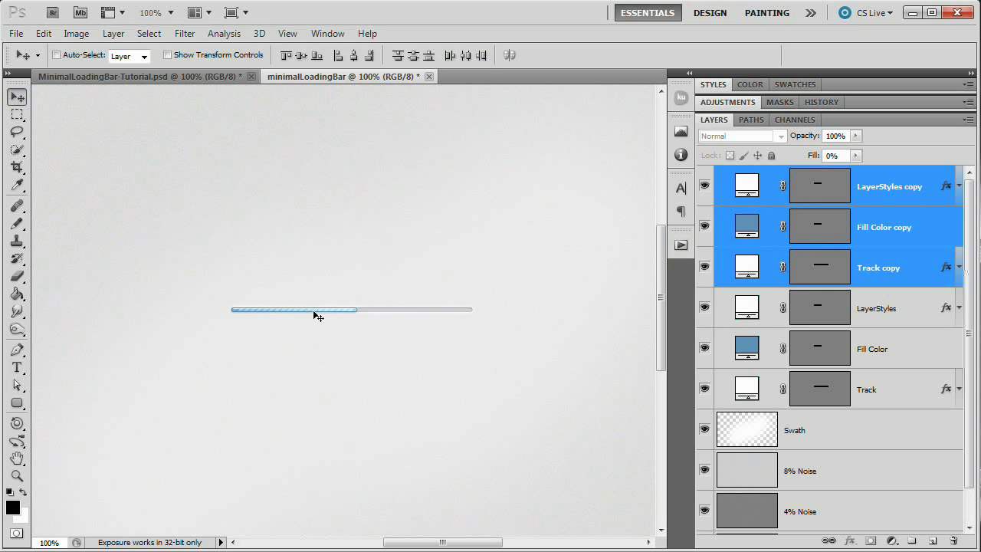
drag(318, 316, 318, 269)
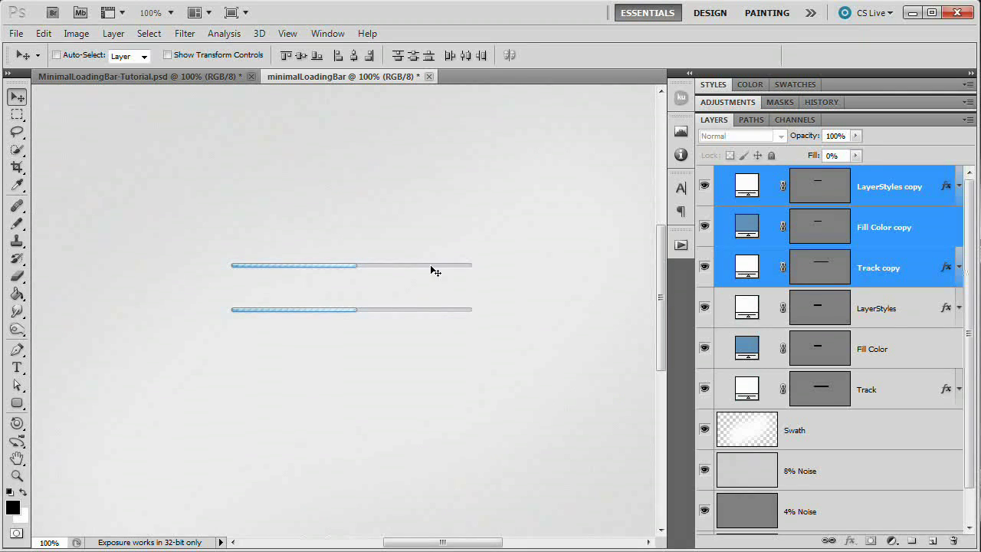
Stretch the right end of the Fill Color copy shape so the upper bar's fill covers about three quarters of its track
click(836, 230)
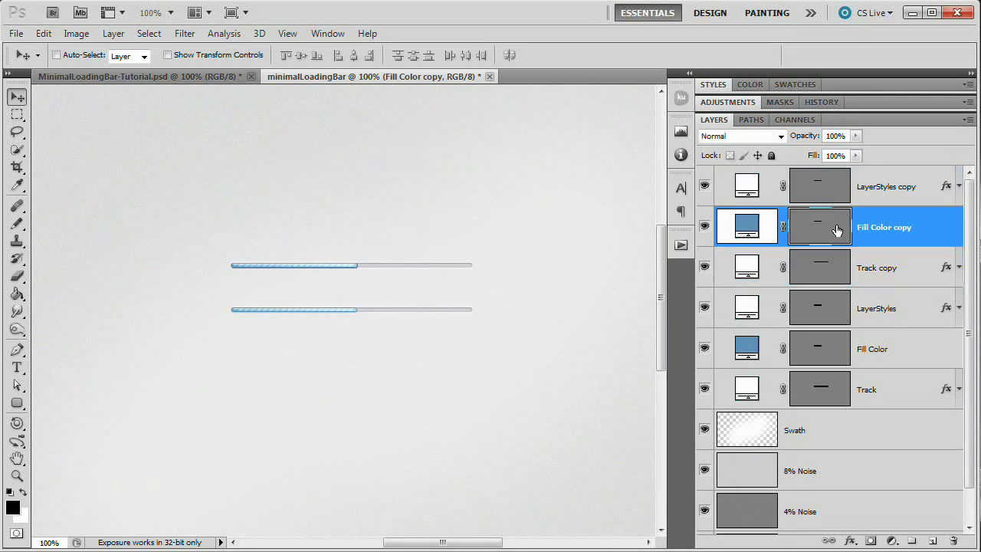
click(821, 192)
click(823, 219)
click(822, 192)
click(823, 222)
click(17, 386)
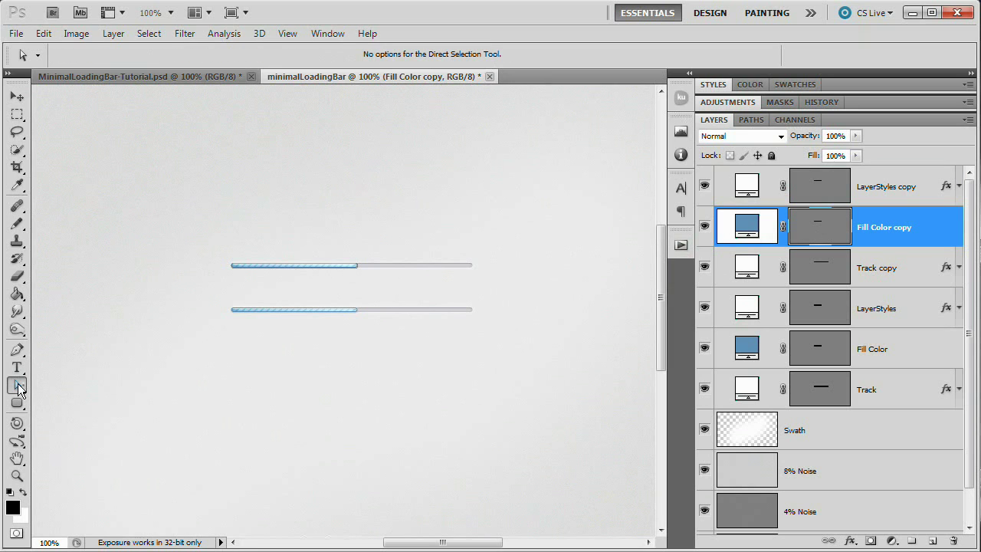
drag(386, 248, 332, 281)
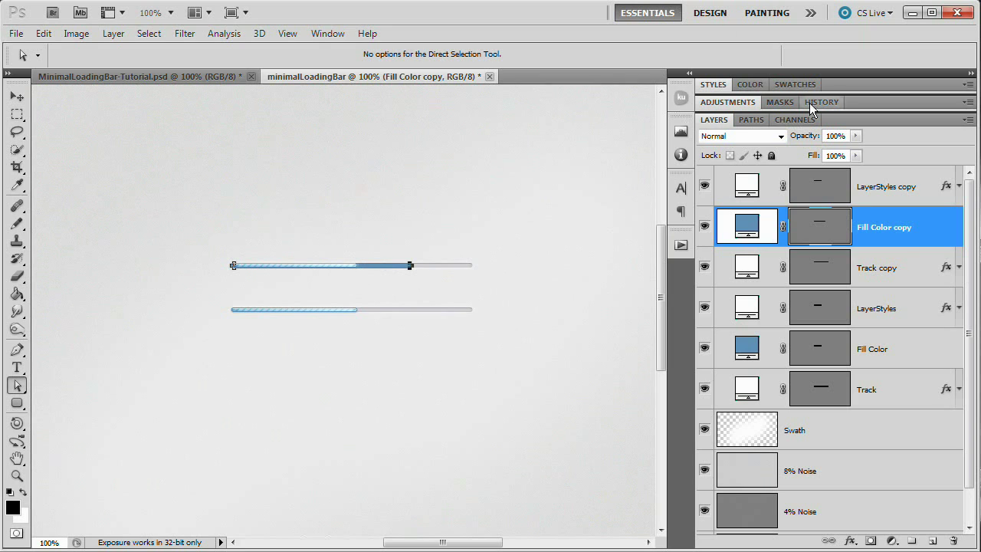
Extend the right end of the LayerStyles copy shape to match the lengthened fill of the upper bar
click(830, 188)
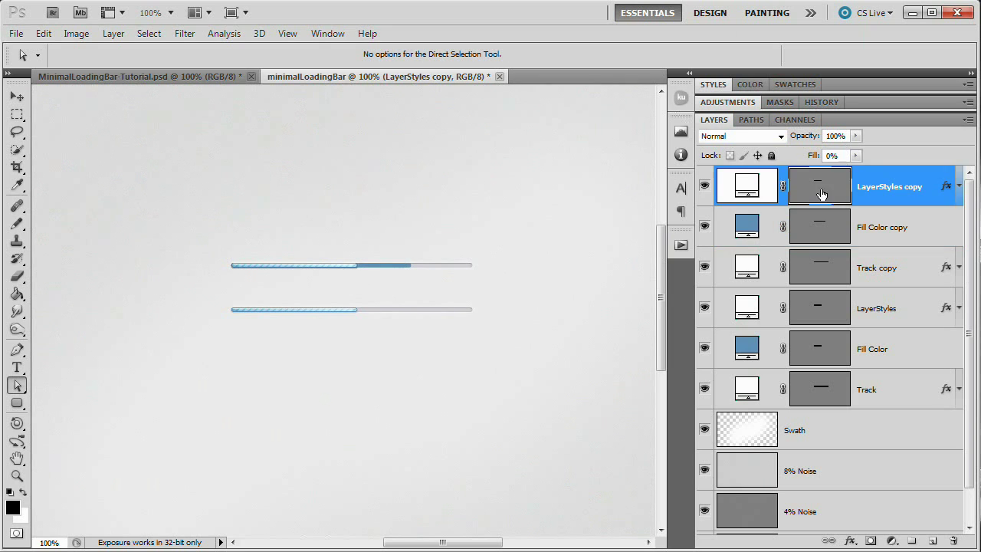
drag(377, 240, 341, 276)
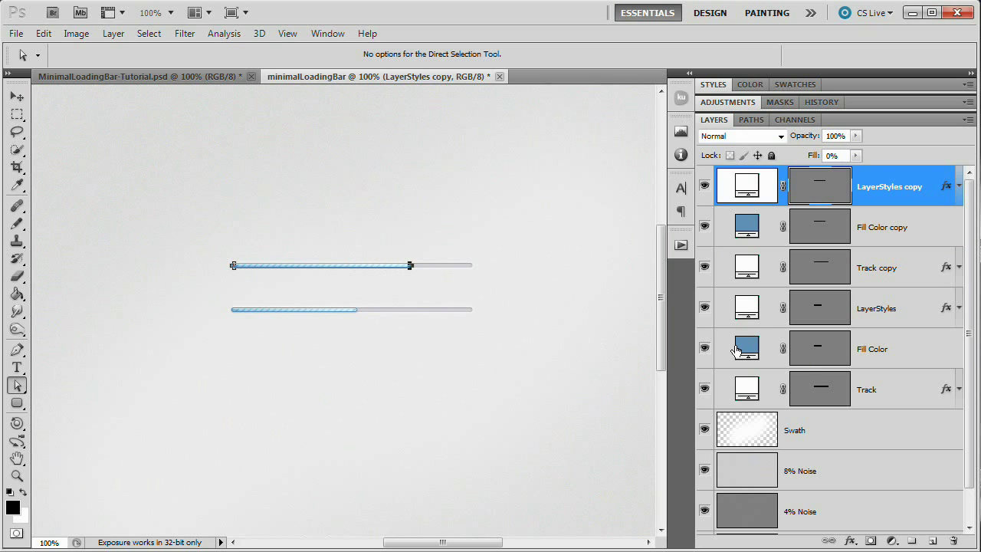
click(496, 292)
Change the Fill Color copy layer's solid color to a golden orange (#d4a757)
double_click(750, 231)
drag(422, 134, 808, 172)
drag(754, 370, 755, 376)
mouse_move(625, 256)
mouse_down()
mouse_move(618, 243)
mouse_move(639, 259)
mouse_move(629, 251)
mouse_up()
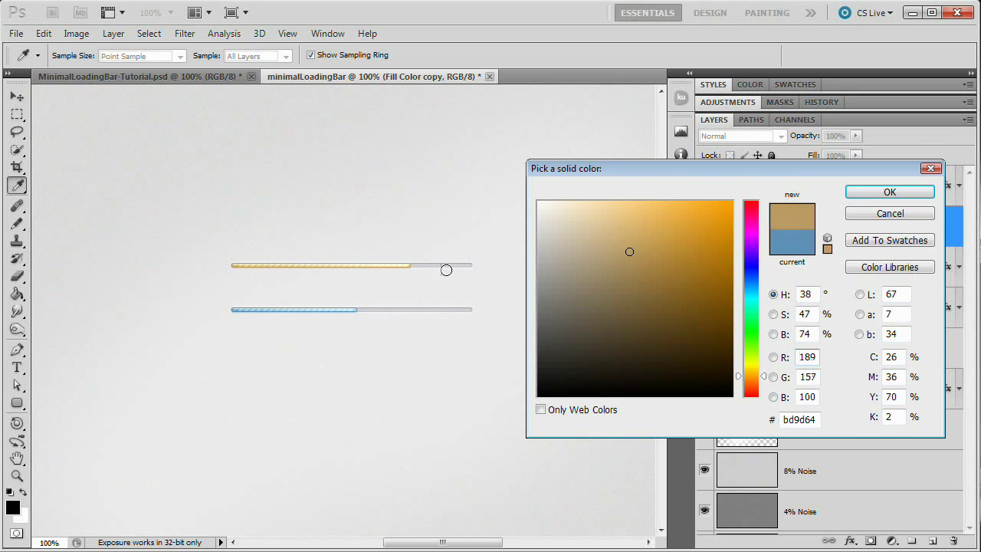
drag(716, 286, 710, 201)
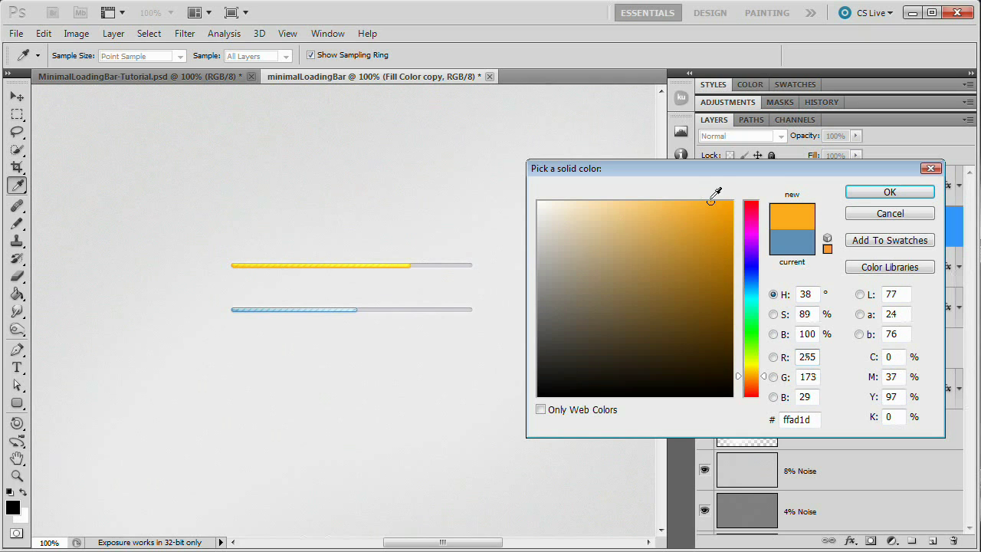
drag(659, 234, 632, 238)
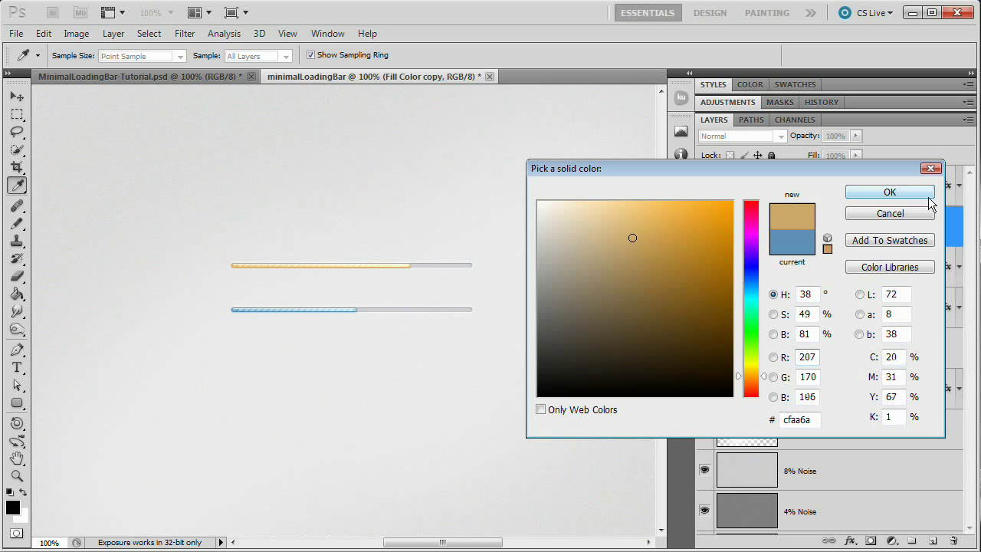
click(653, 234)
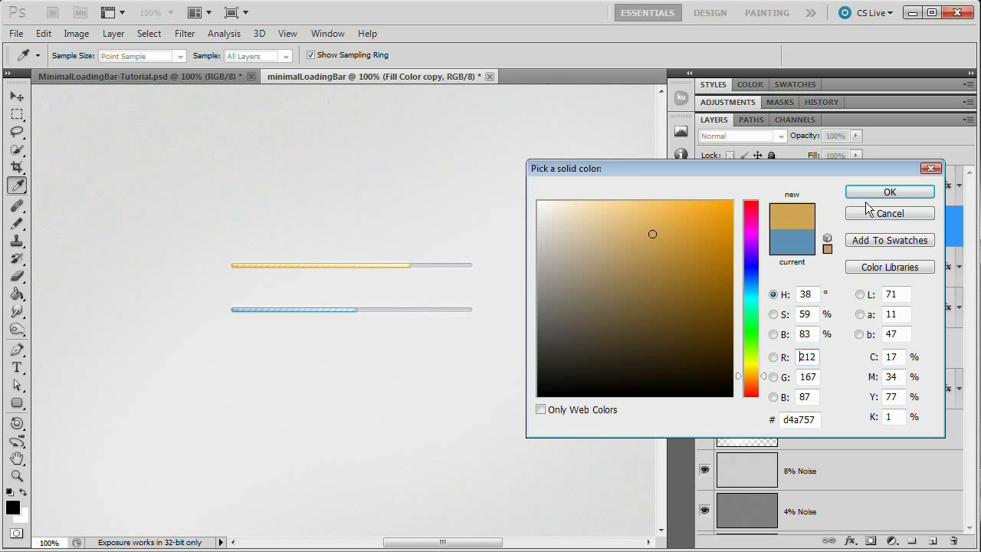
click(889, 192)
key(a)
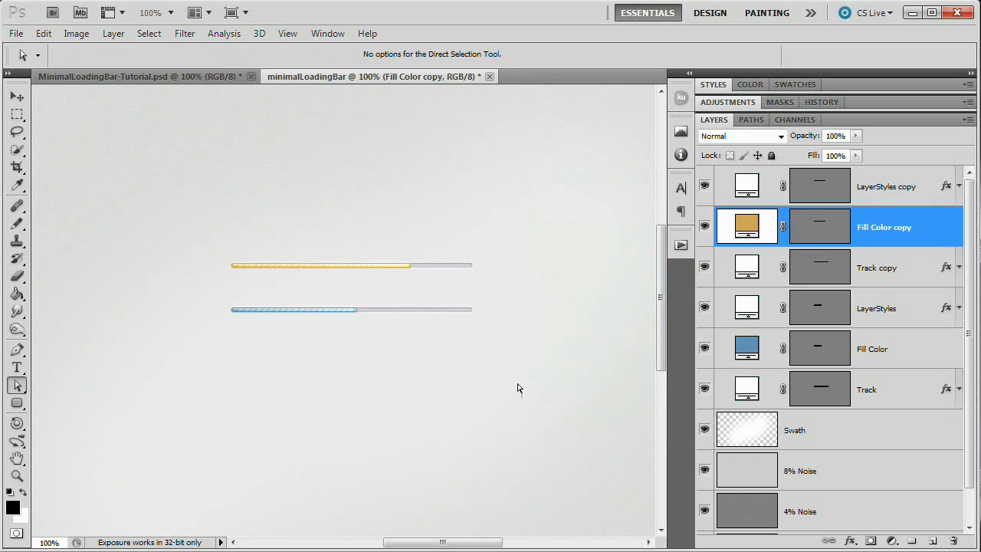